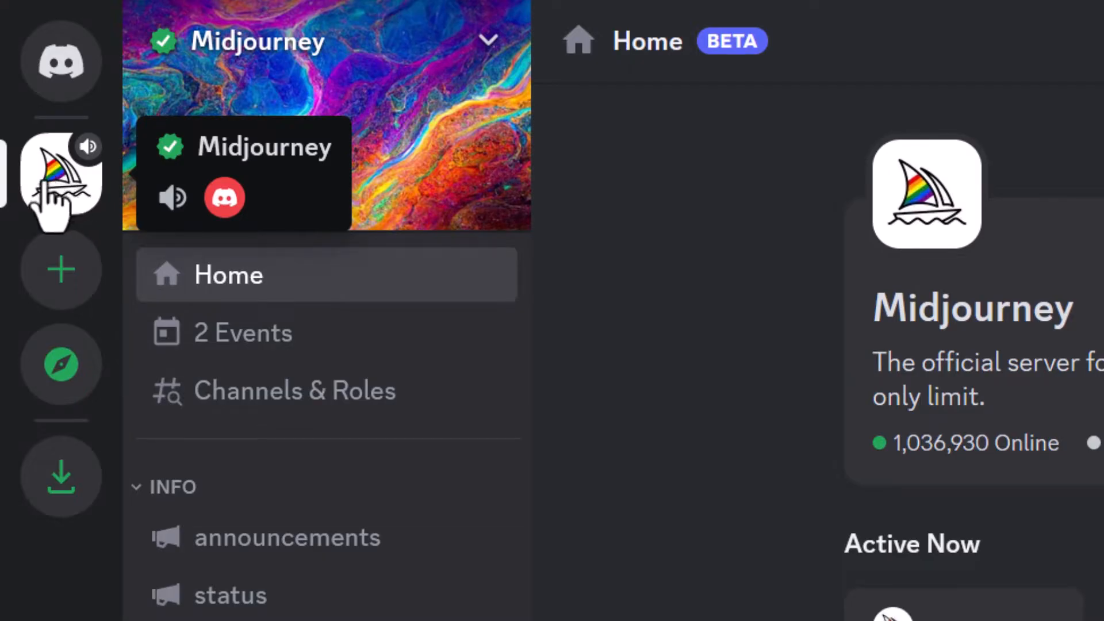
- Open the newbies-105 channel of the Midjourney server
click(62, 199)
scroll(369, 456, down, 10)
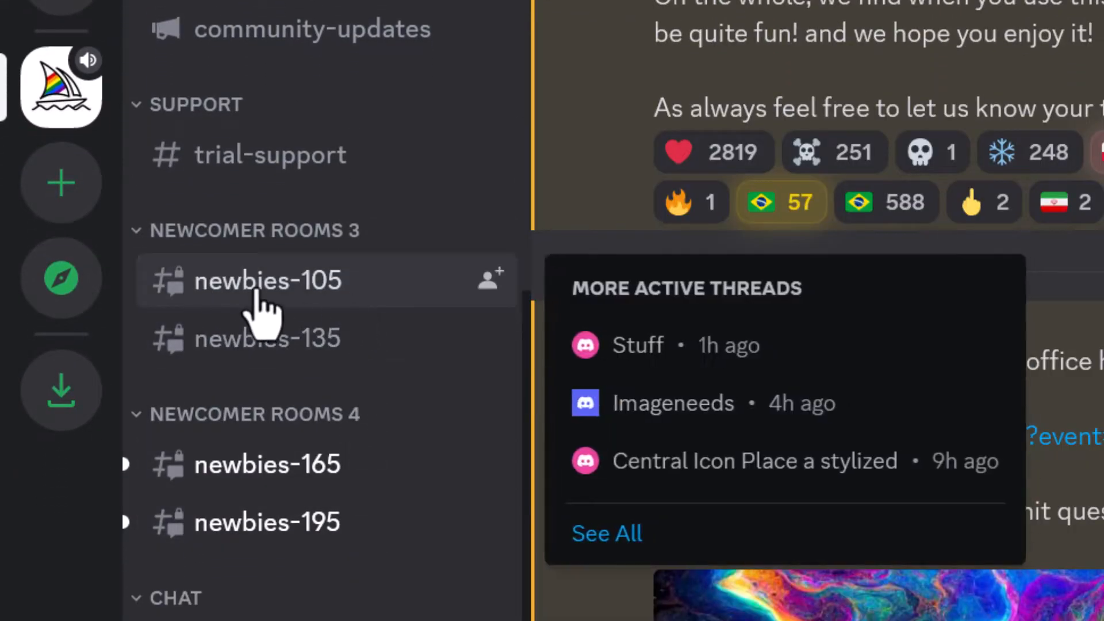
click(245, 299)
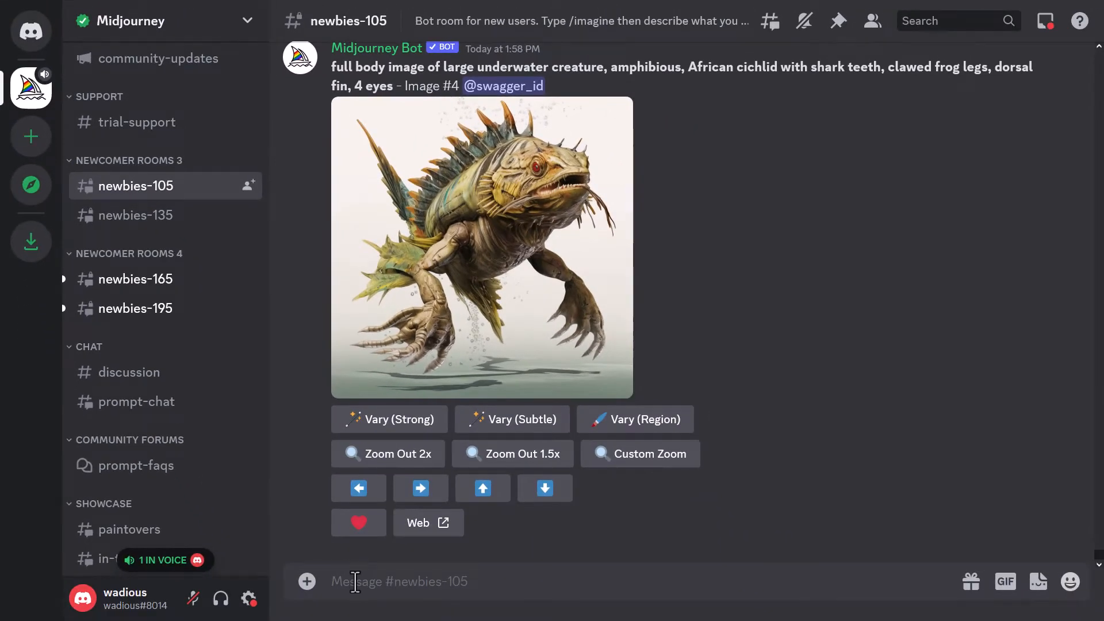
- Send the Midjourney bot an /imagine request with the prompt "a dog with sunglasses"
text(/imagine)
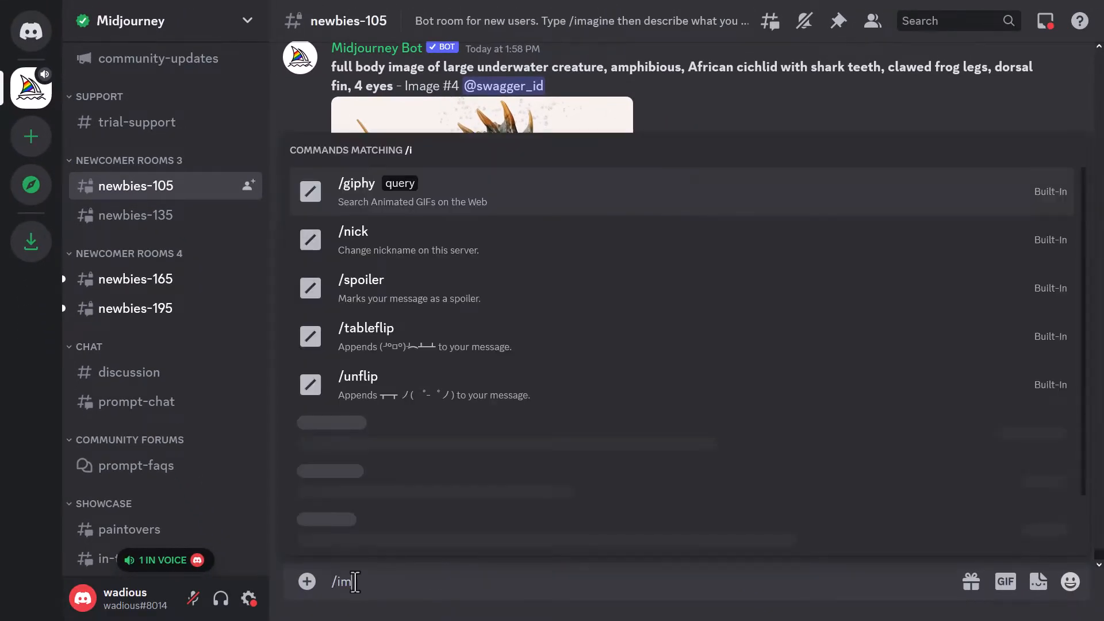
key(Tab)
text(a dog with sunglasses)
key(Return)
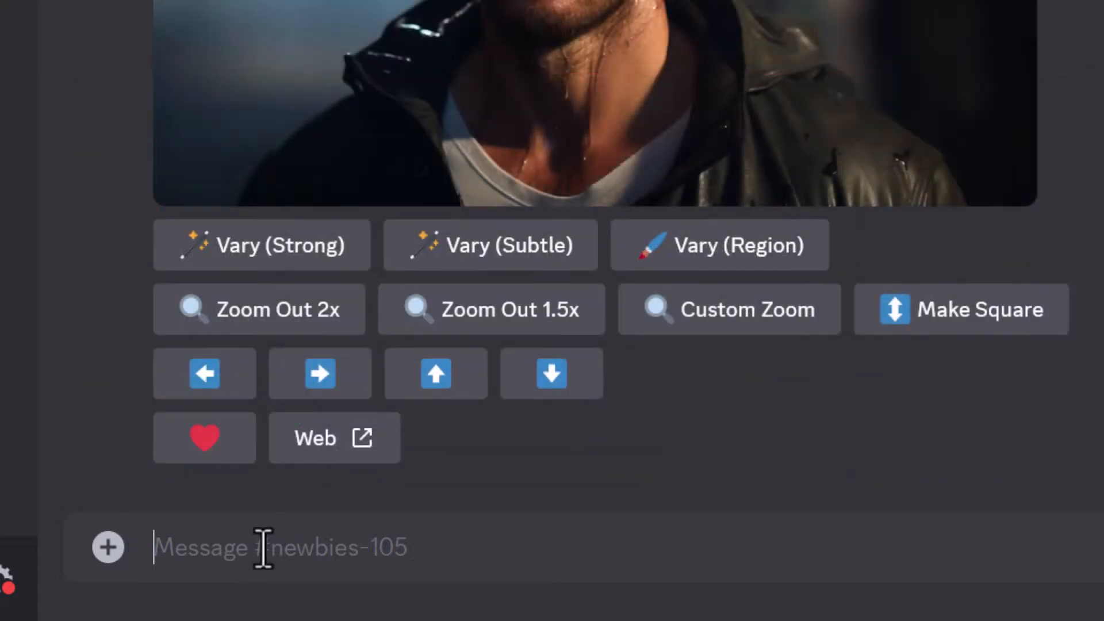
- Run the /subscribe command in the newbies-105 channel
text(/)
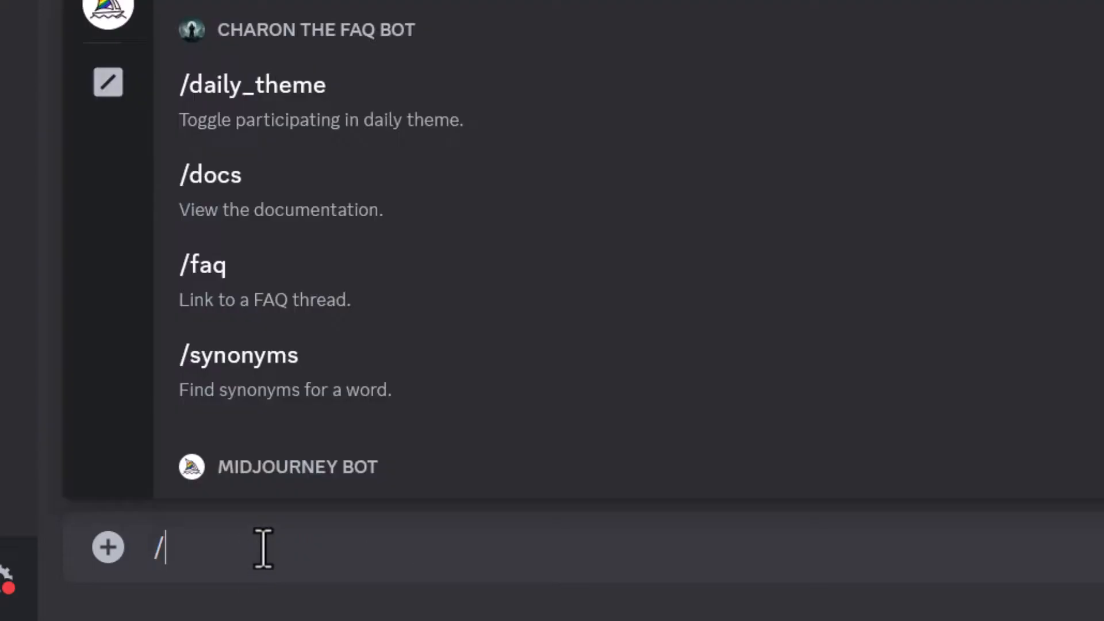
text(subscribe)
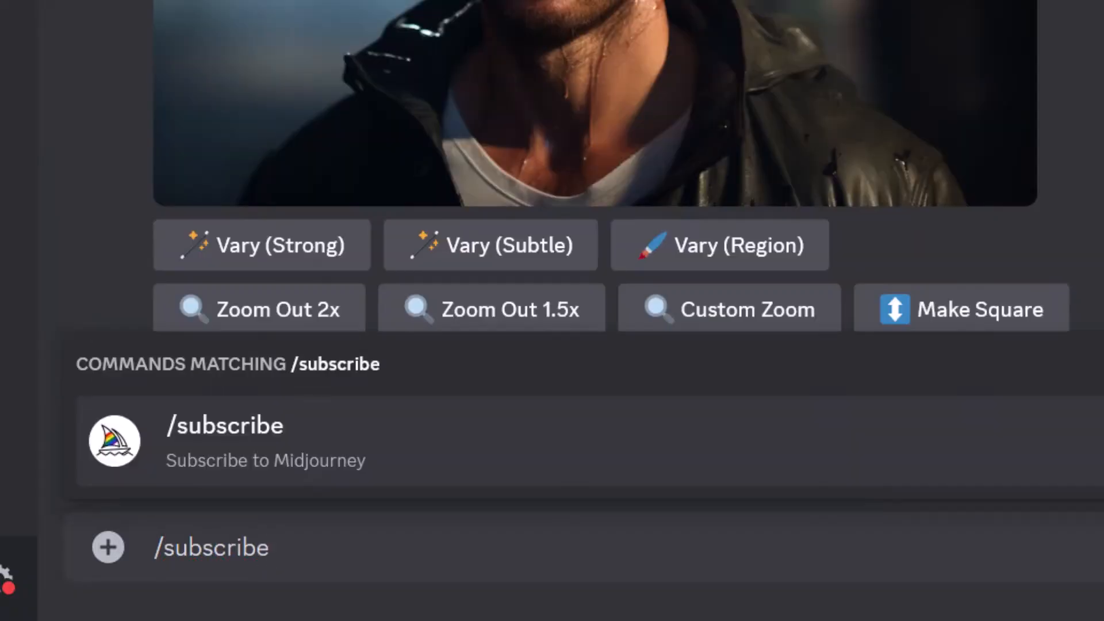
key(Return)
key(Return)
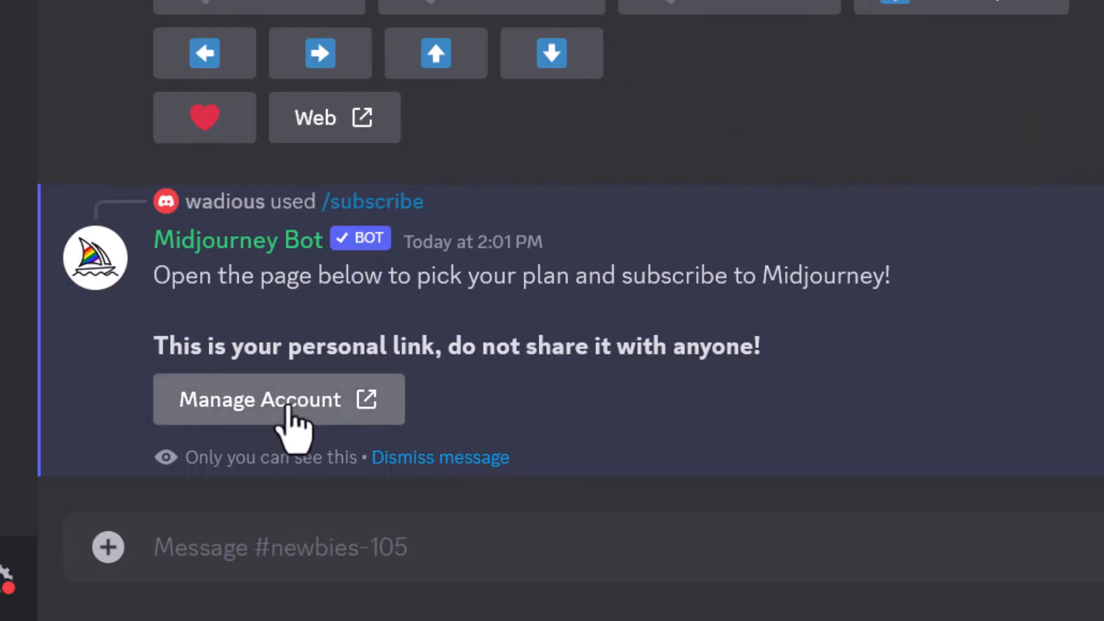
click(266, 406)
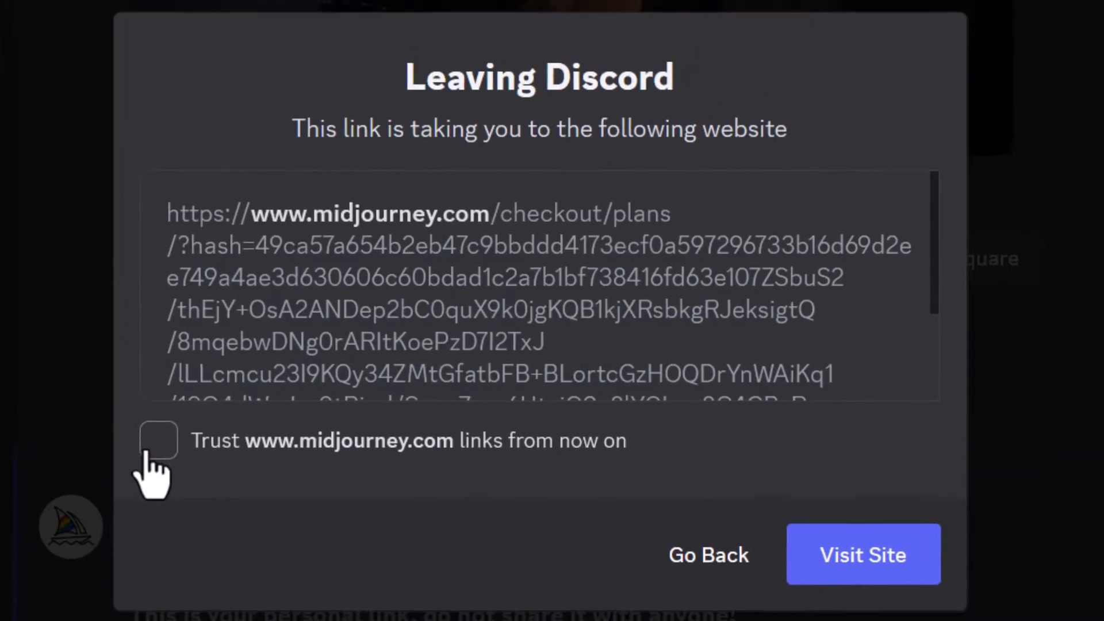
click(180, 171)
click(883, 553)
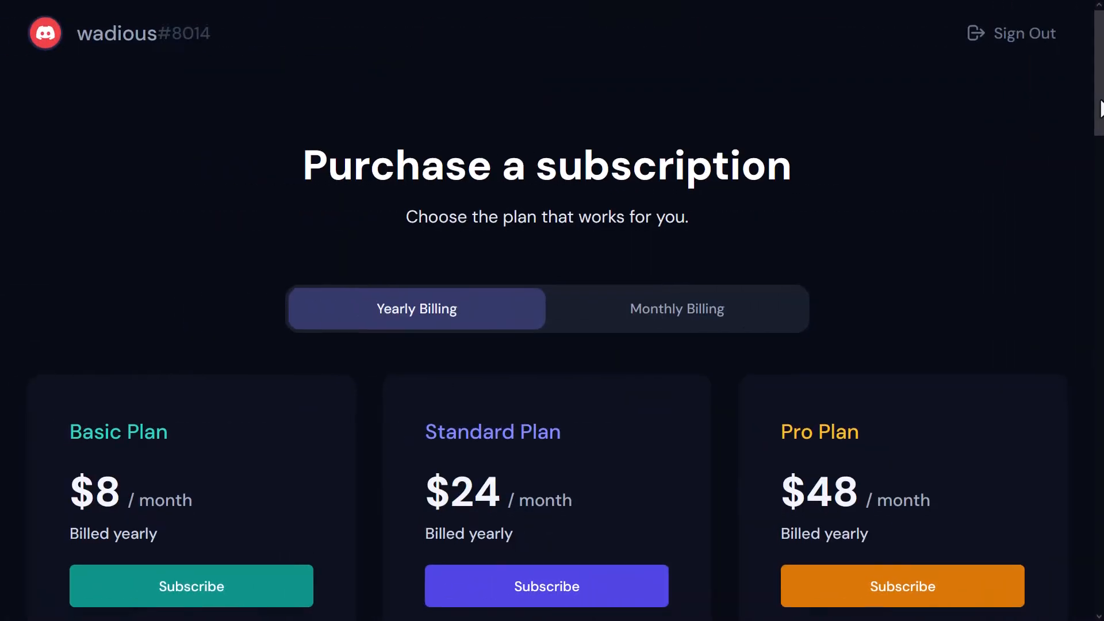
- Switch the plans to monthly billing and examine the Standard Plan's fast and relaxed generation allowances
scroll(552, 310, down, 2)
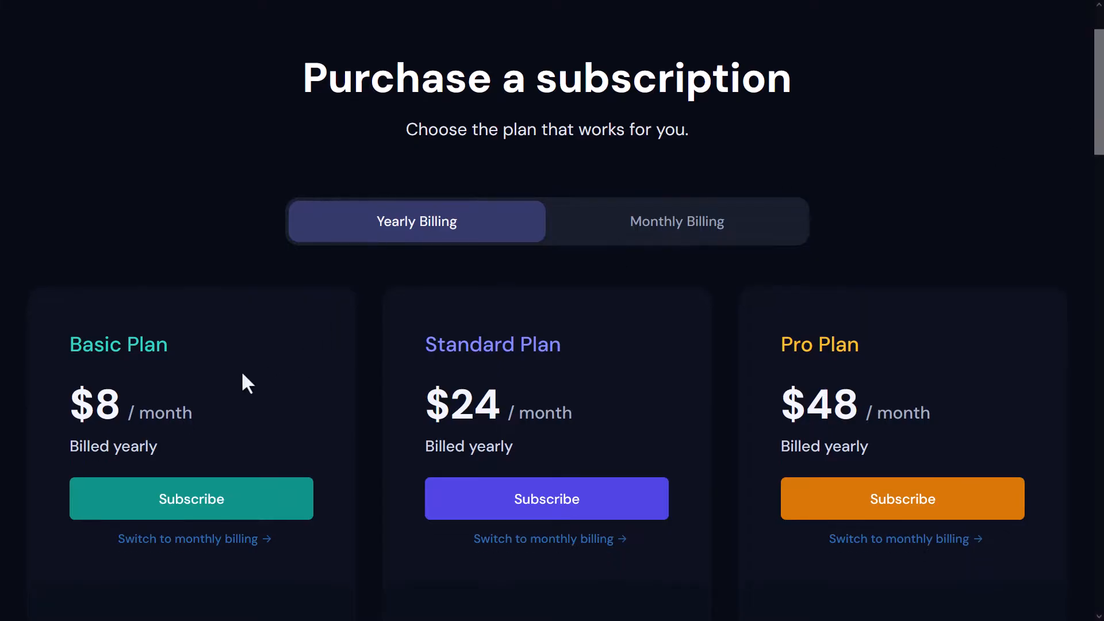
click(711, 230)
scroll(475, 243, down, 5)
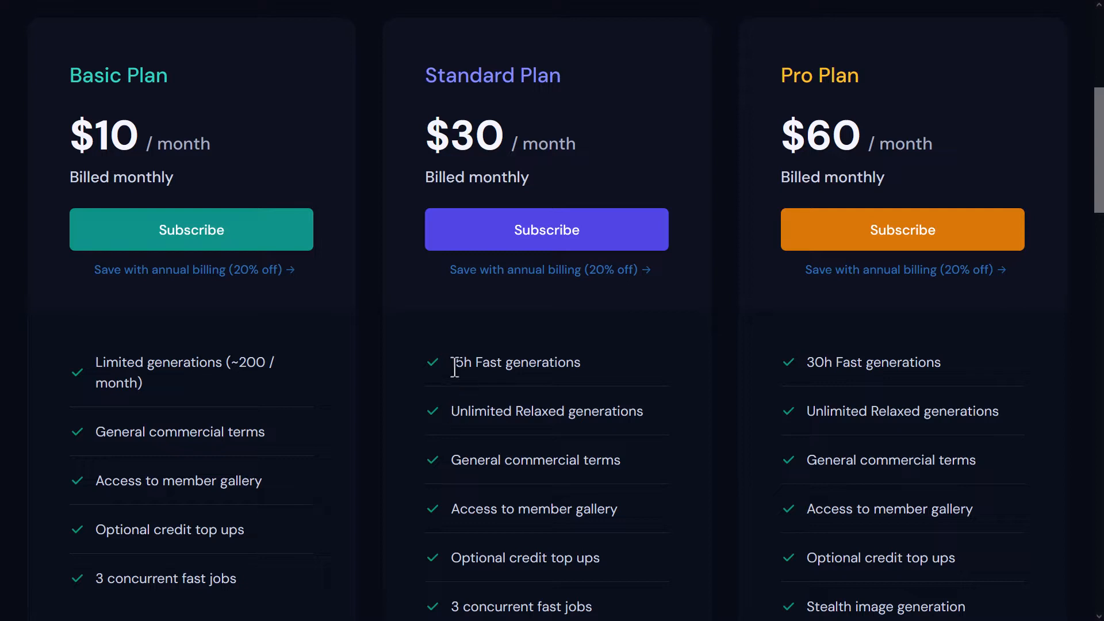
drag(455, 362, 569, 364)
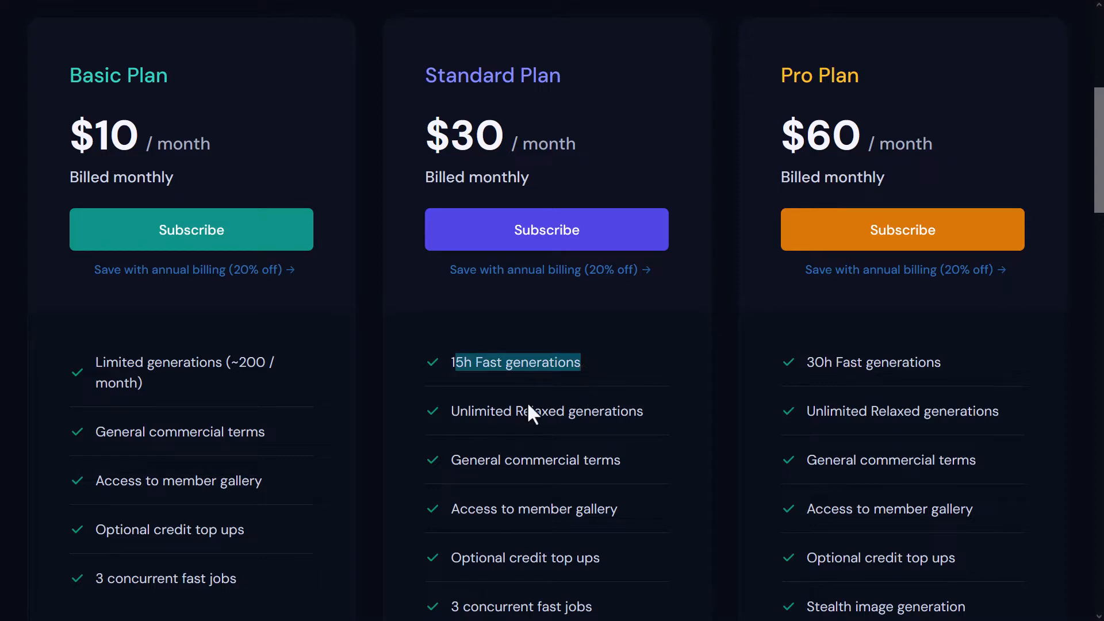
drag(458, 412, 609, 413)
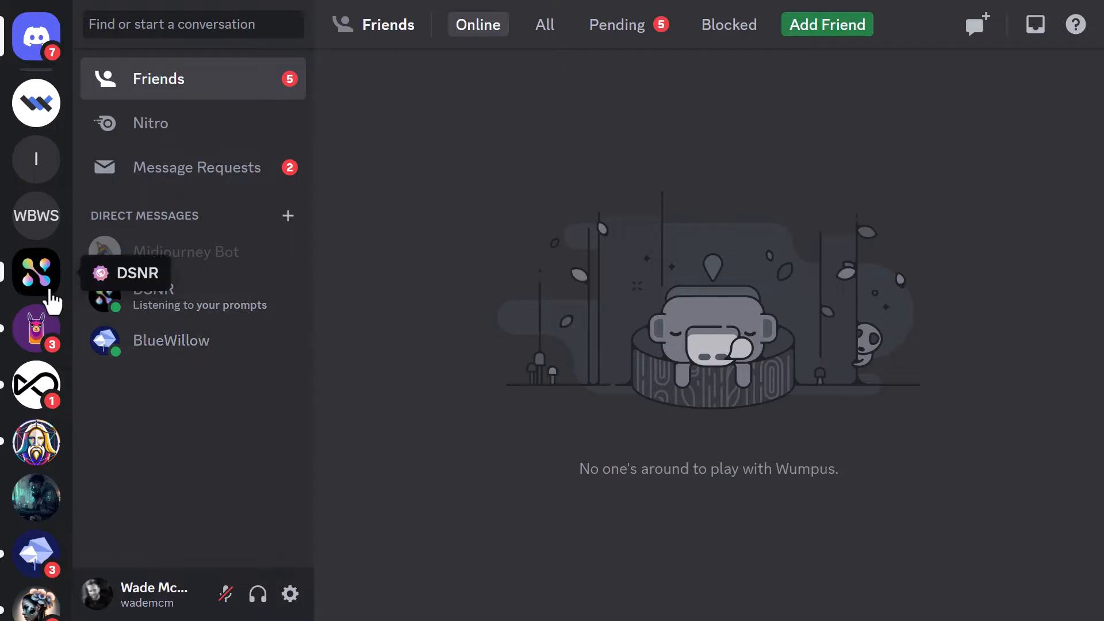
- Open the newbies-20 channel of the Midjourney server on Discord
scroll(51, 276, down, 3)
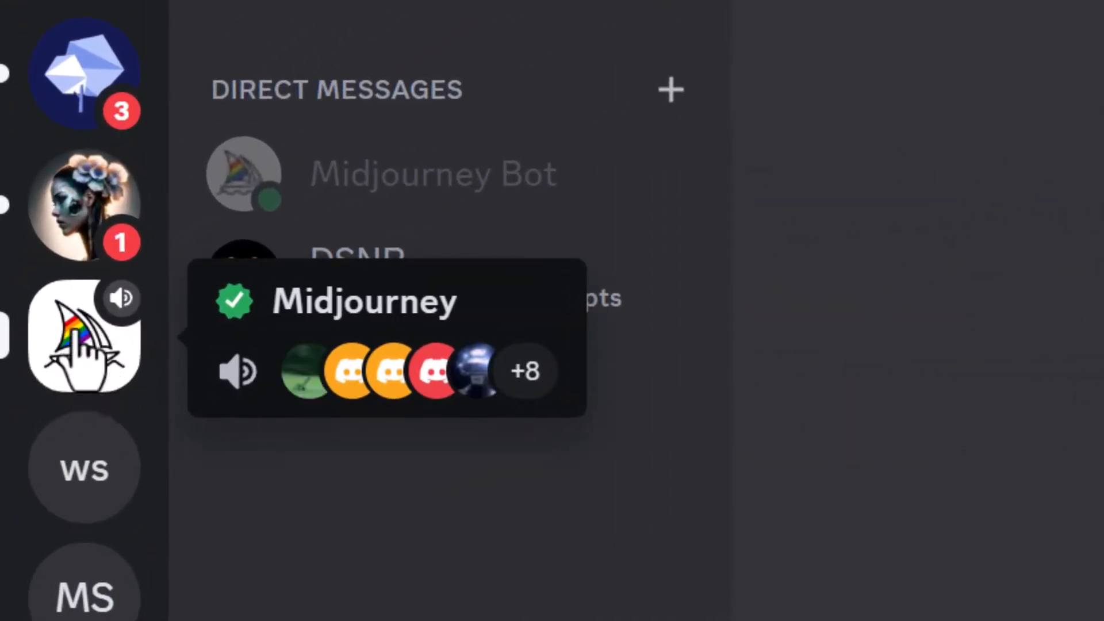
click(83, 359)
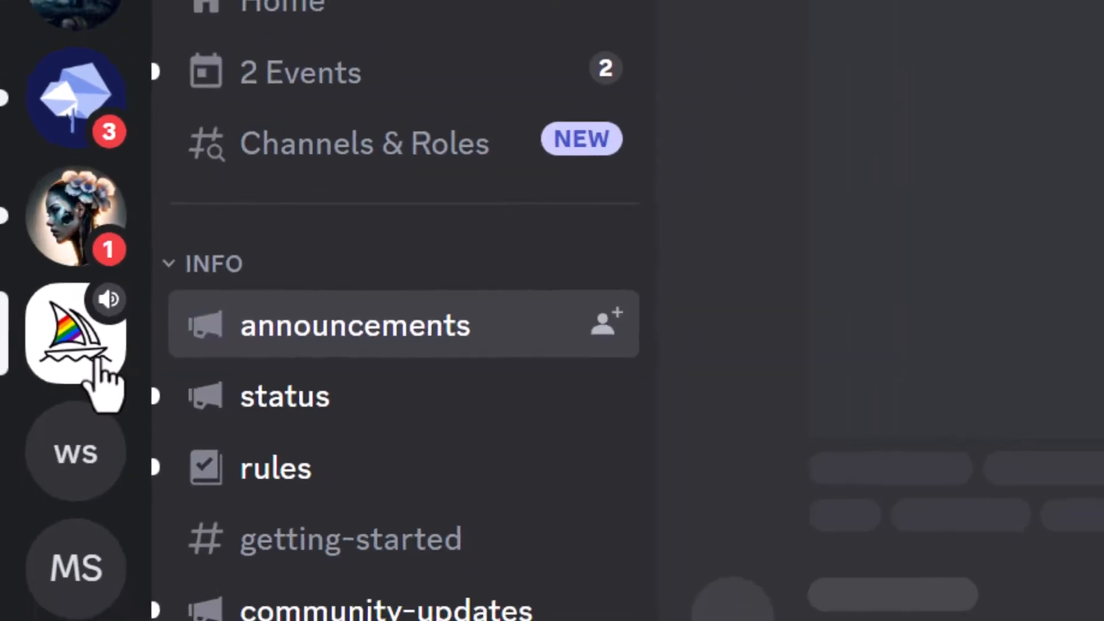
scroll(230, 401, down, 6)
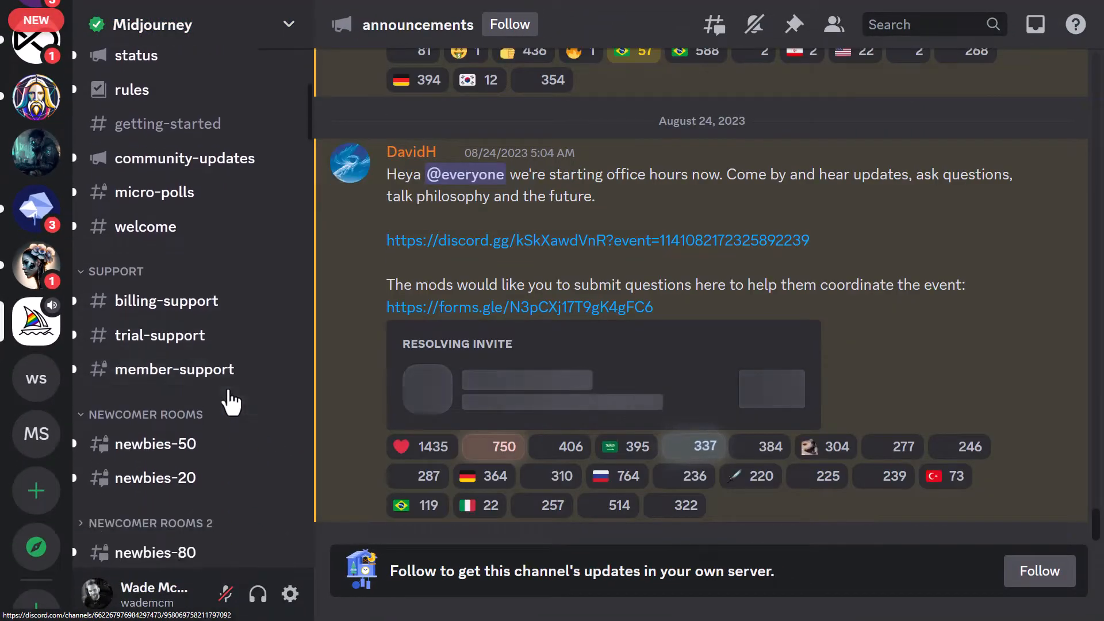
click(154, 431)
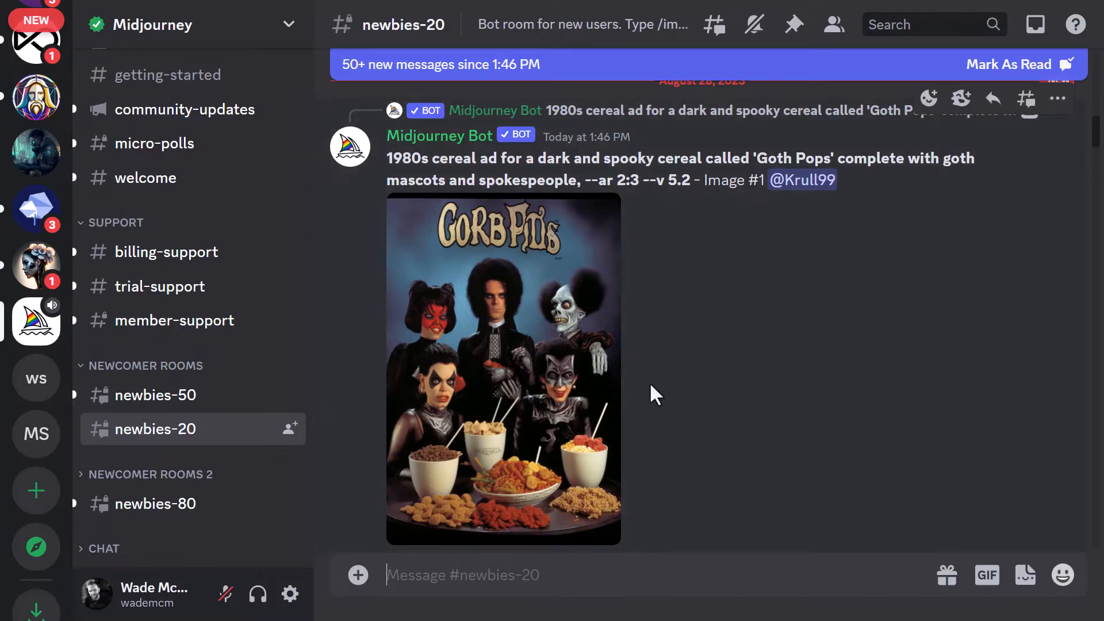
- Open a direct message conversation with the Midjourney Bot through its profile from a post in newbies-20
scroll(652, 381, up, 5)
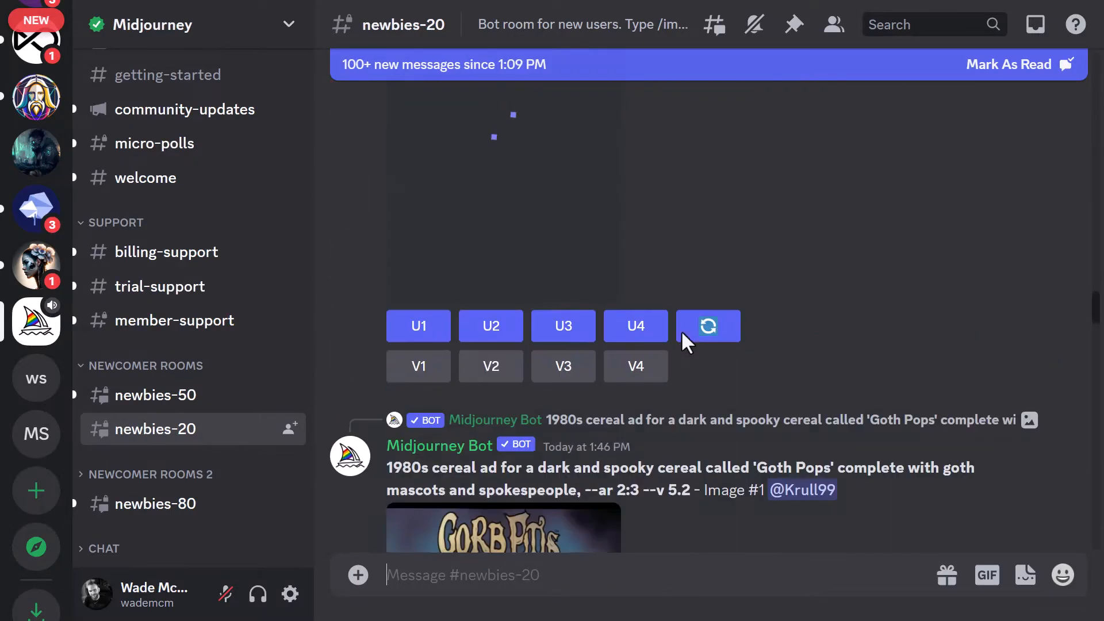
scroll(682, 332, up, 8)
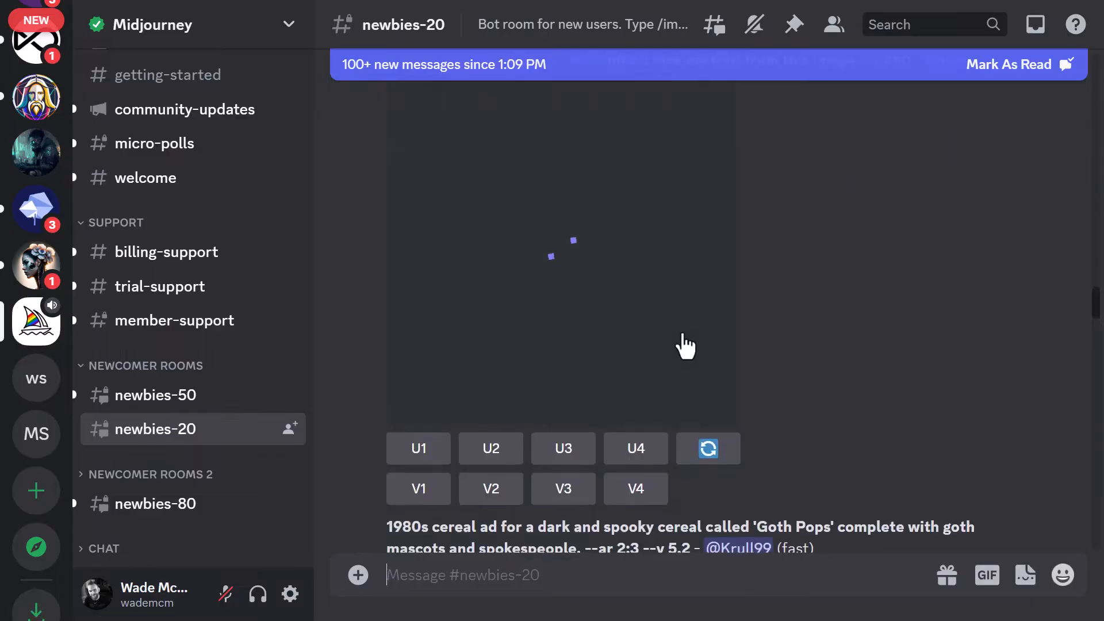
scroll(684, 345, down, 10)
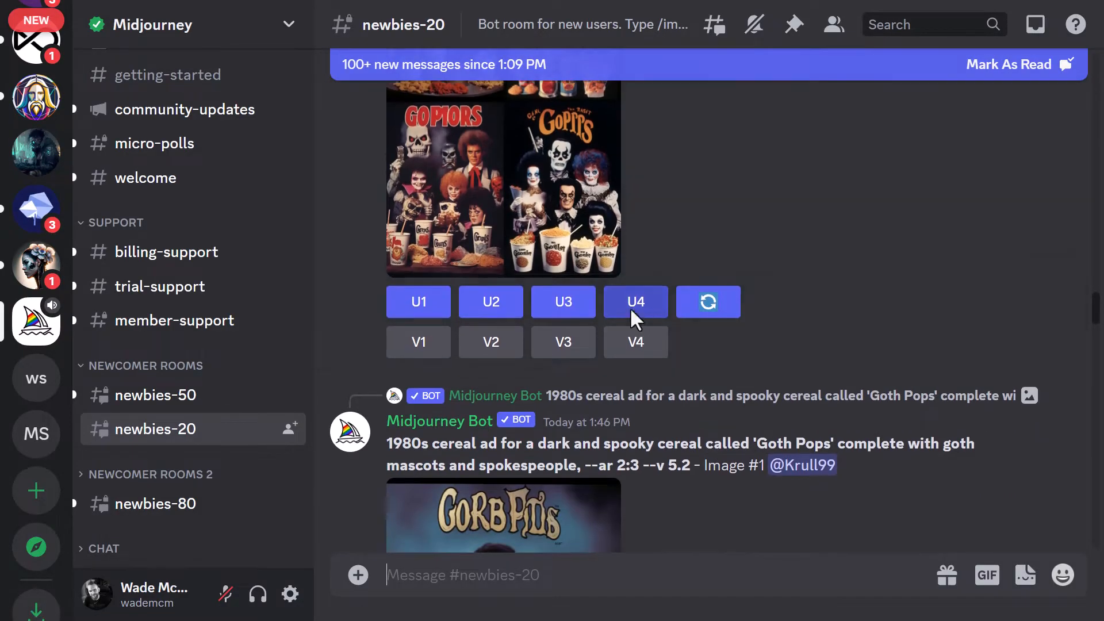
scroll(630, 310, down, 2)
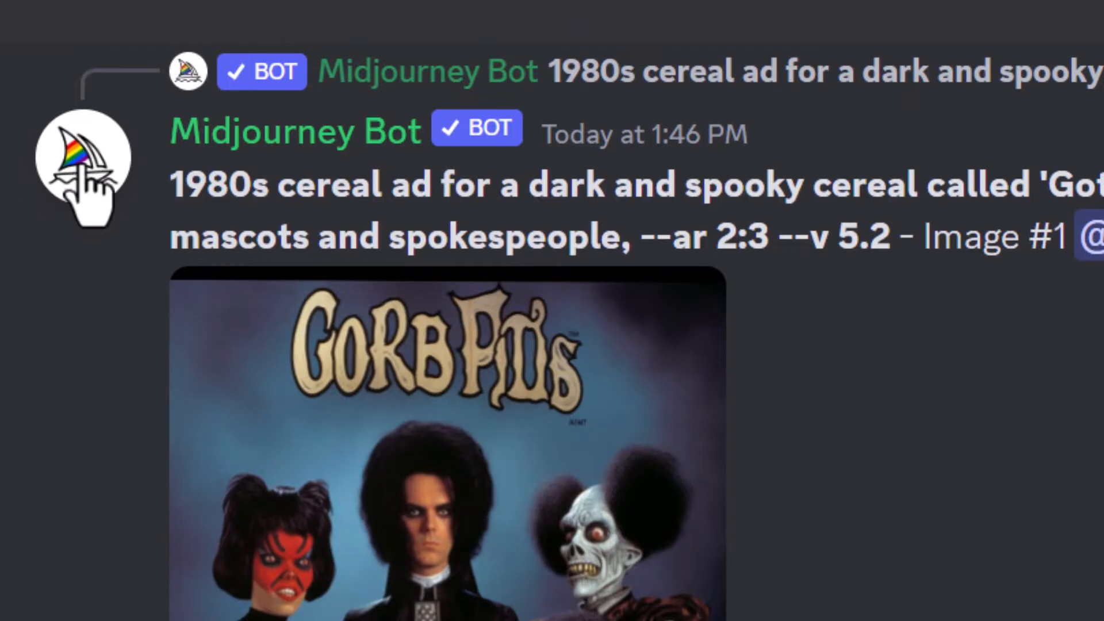
click(246, 141)
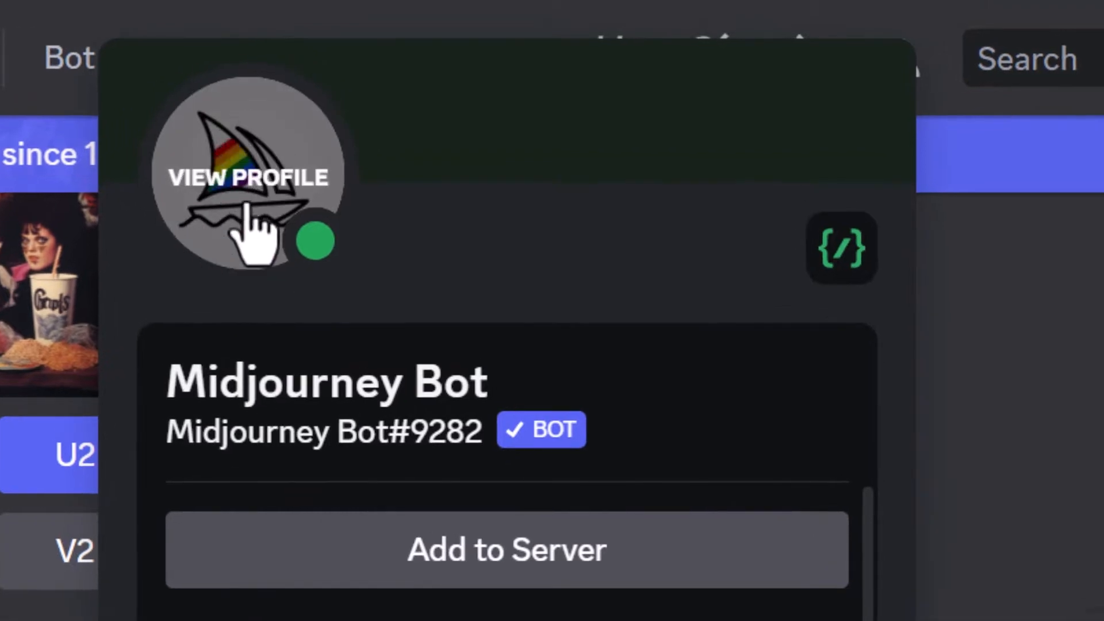
click(239, 173)
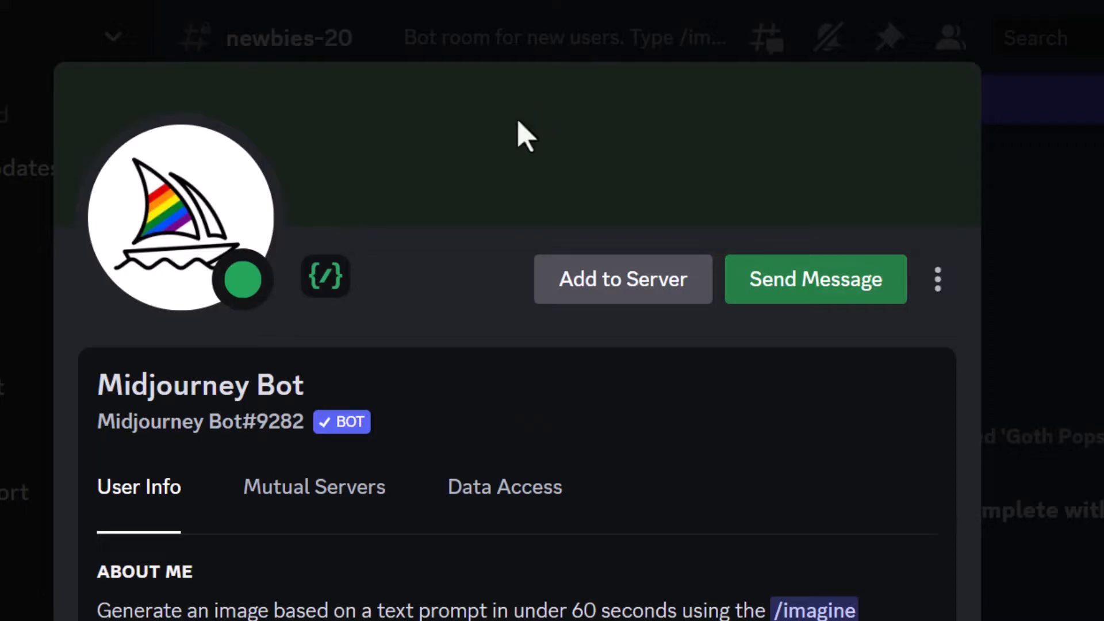
click(879, 265)
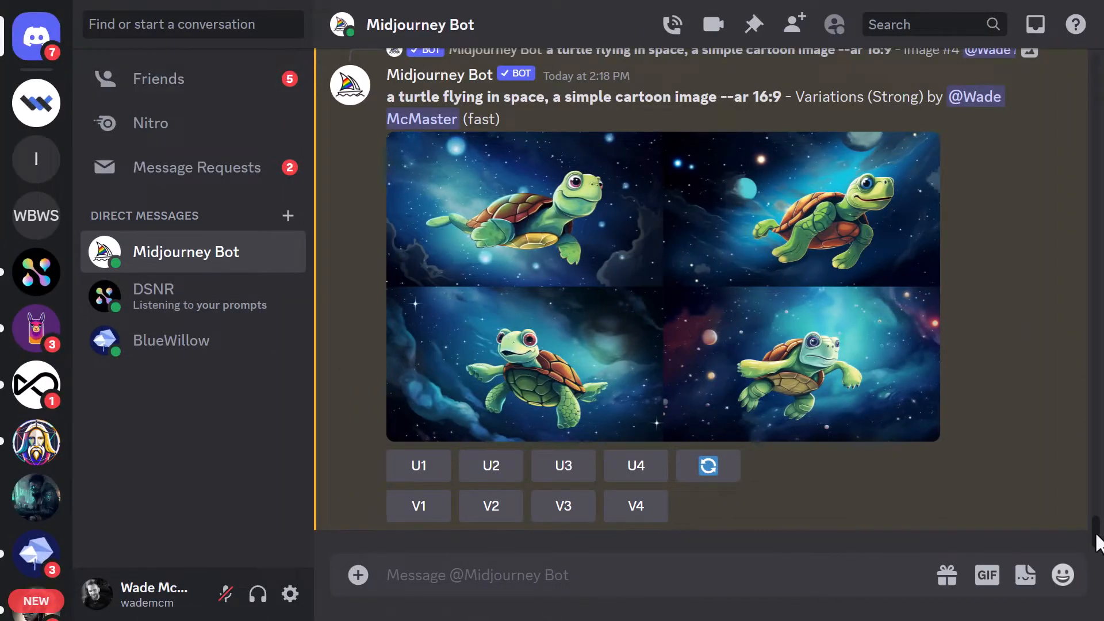
- Reopen the direct conversation with Midjourney Bot and look over the previously generated turtle images
mouse_move(1097, 534)
mouse_down()
mouse_move(1096, 518)
mouse_move(1098, 550)
mouse_up()
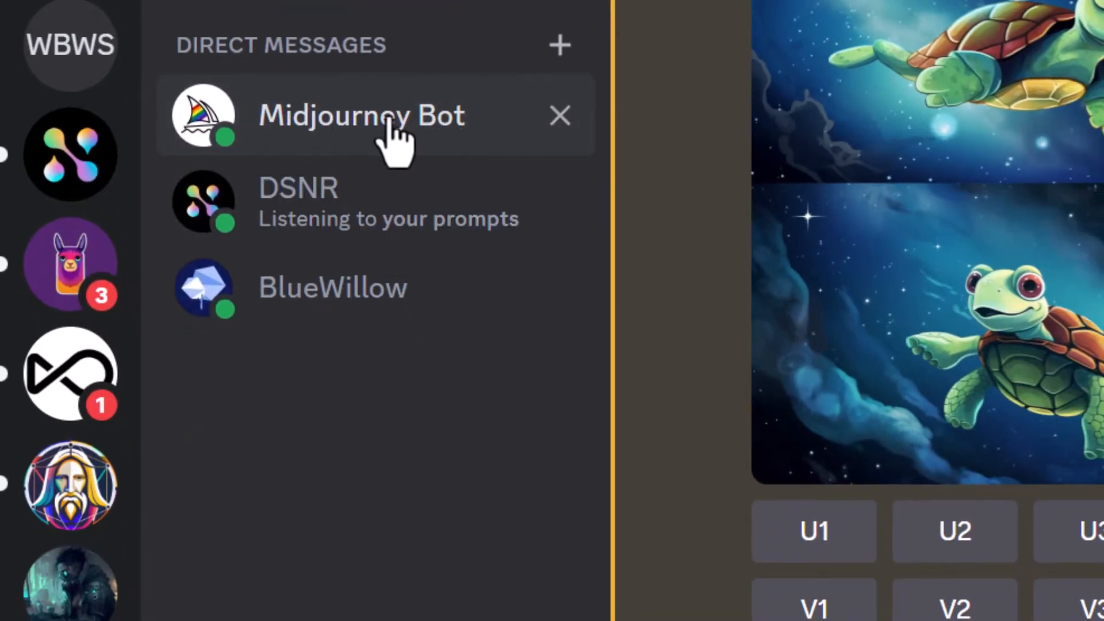
click(389, 117)
scroll(623, 337, up, 5)
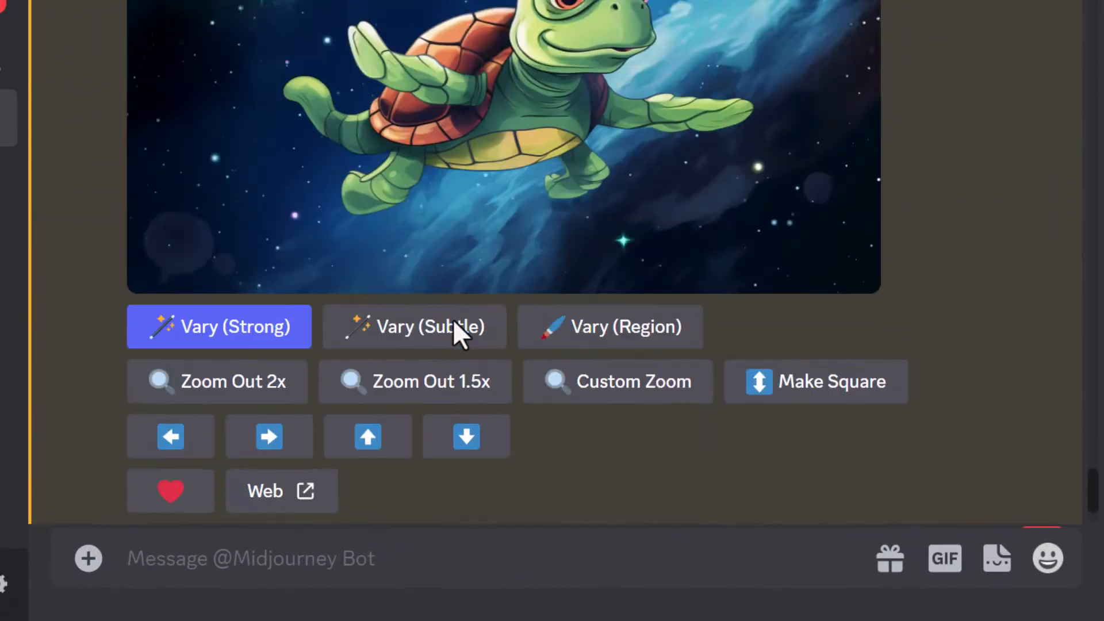
scroll(454, 328, up, 5)
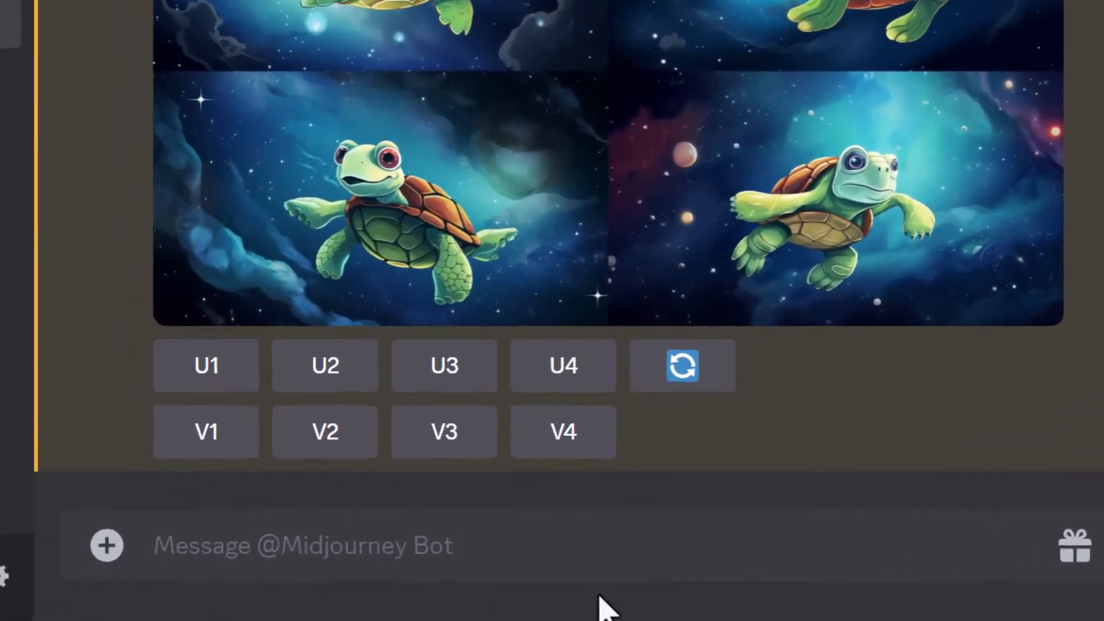
- Request an image from the Midjourney Bot using /imagine with the prompt "dog with sunglasses"
text(/)
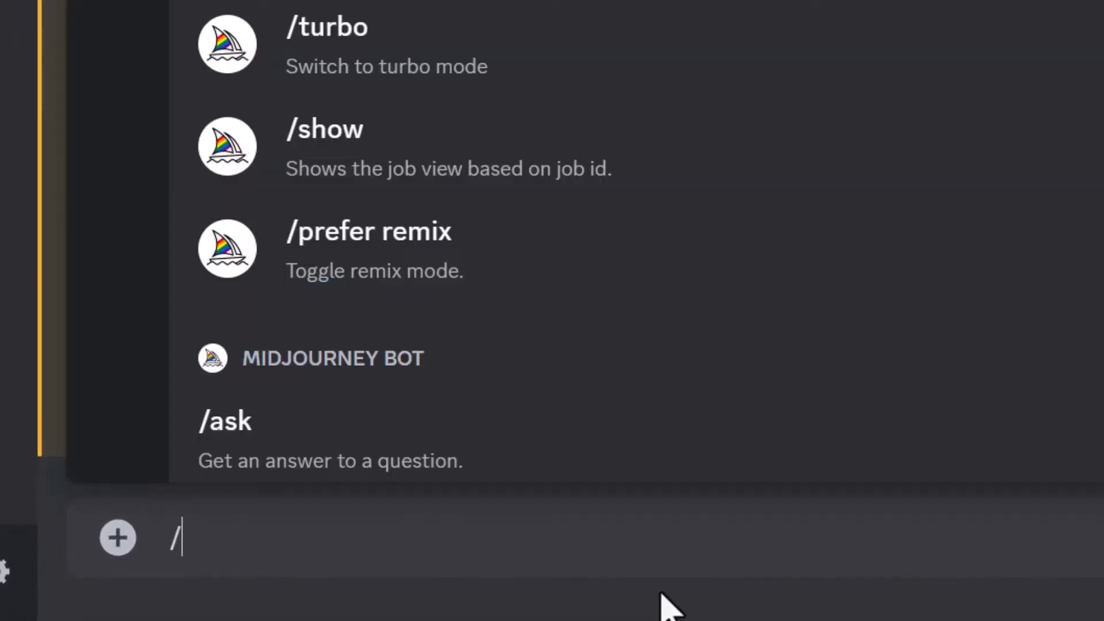
text(imagine)
key(Tab)
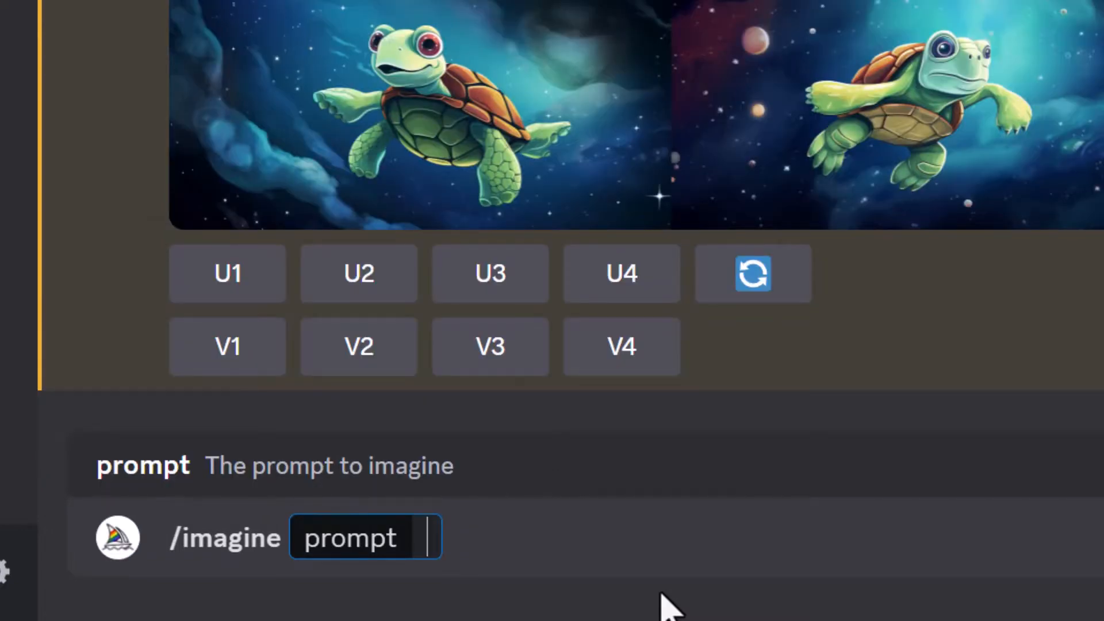
text(dog with sunglasses)
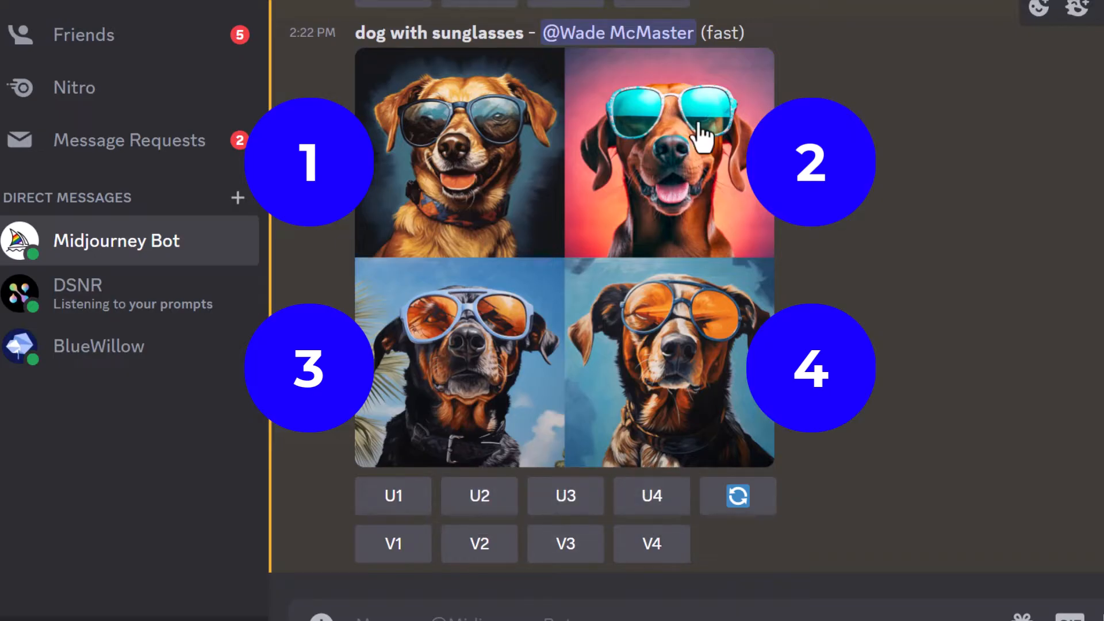
- Upscale the second dog image of the grid and view the result enlarged
click(476, 499)
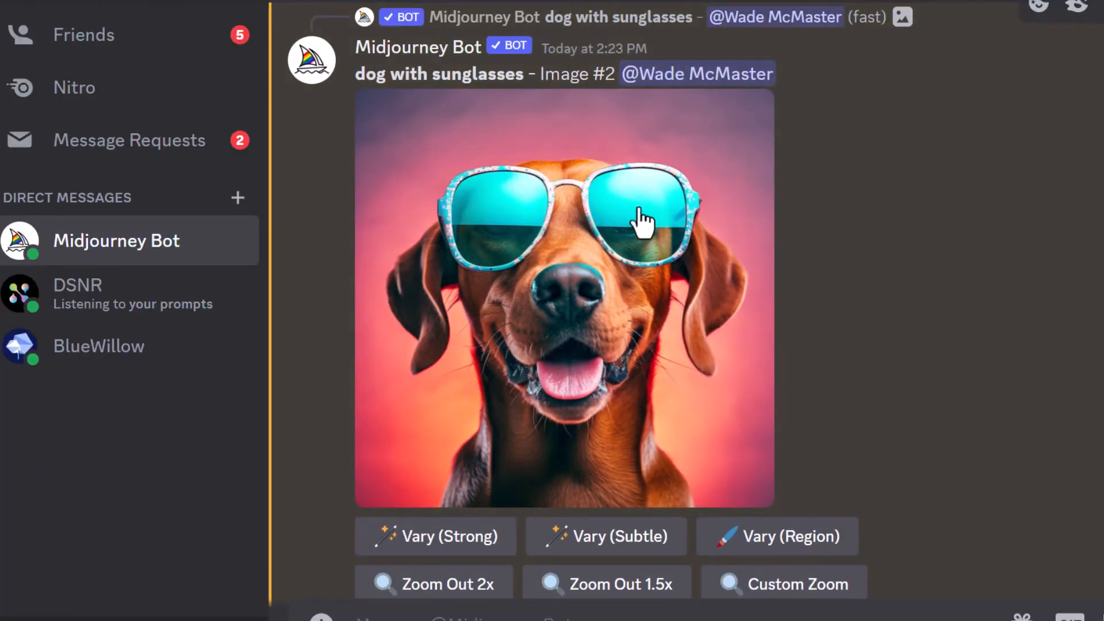
click(608, 317)
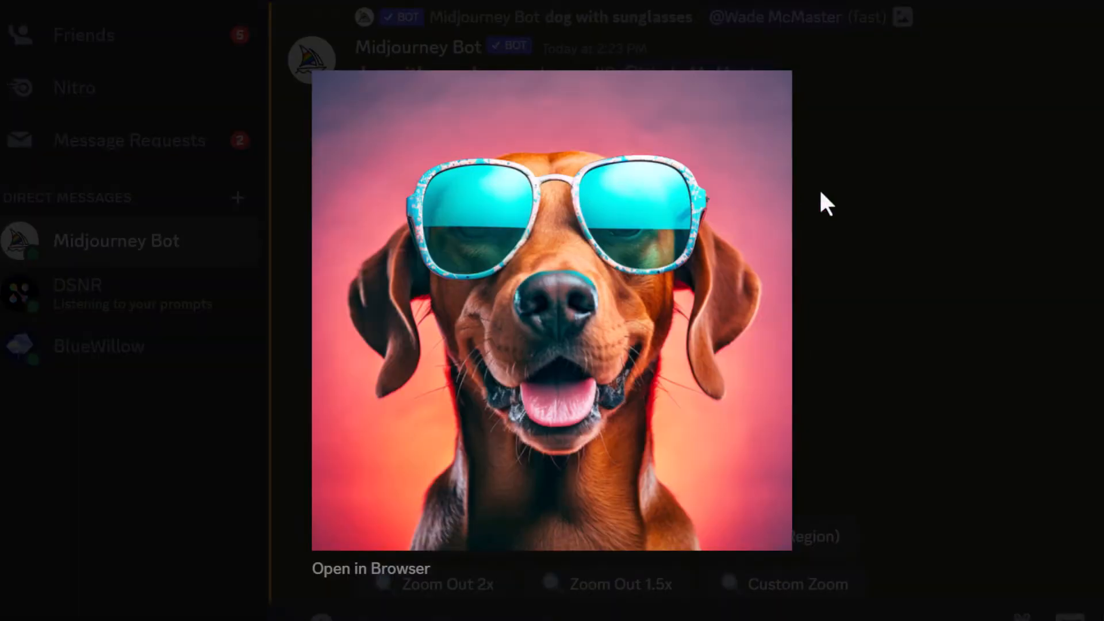
click(916, 229)
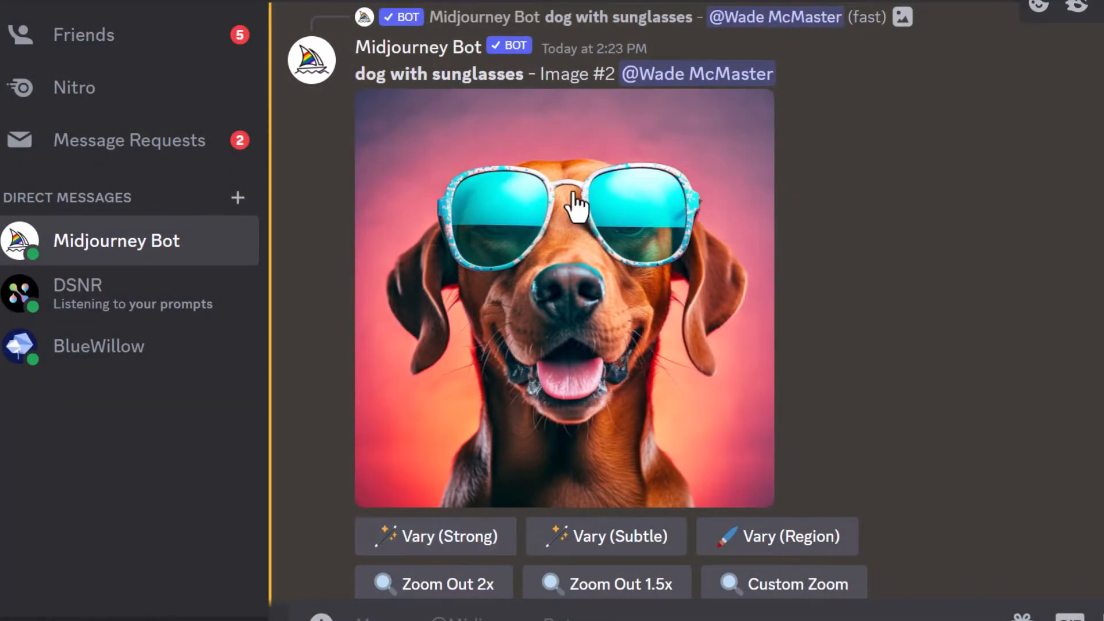
- Generate variations of the second dog image from the original "dog with sunglasses" grid
scroll(604, 311, up, 8)
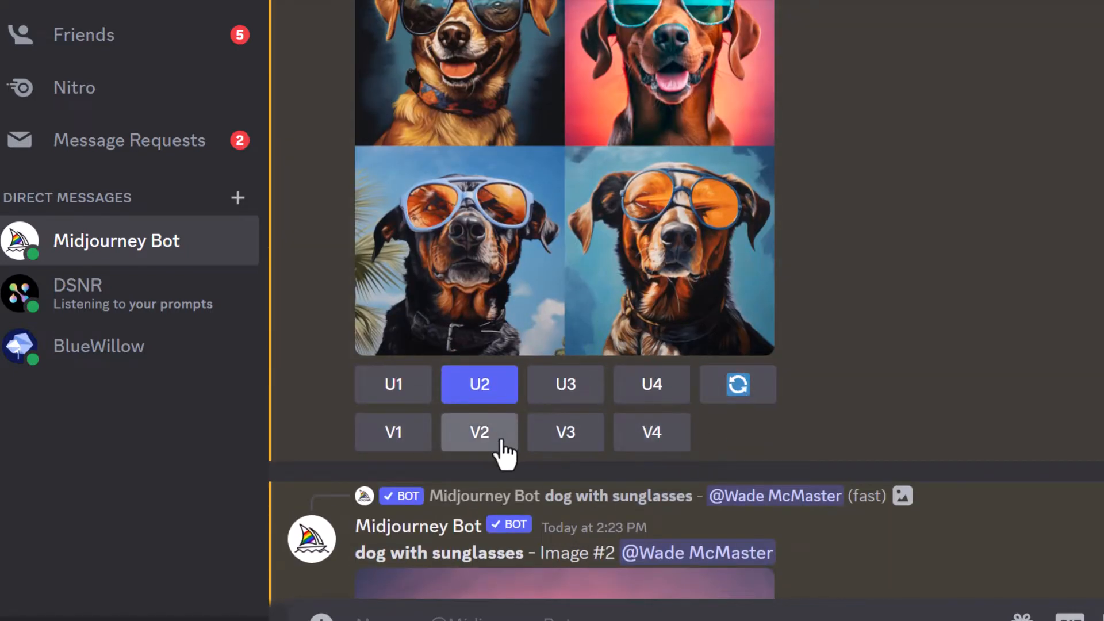
scroll(512, 451, up, 1)
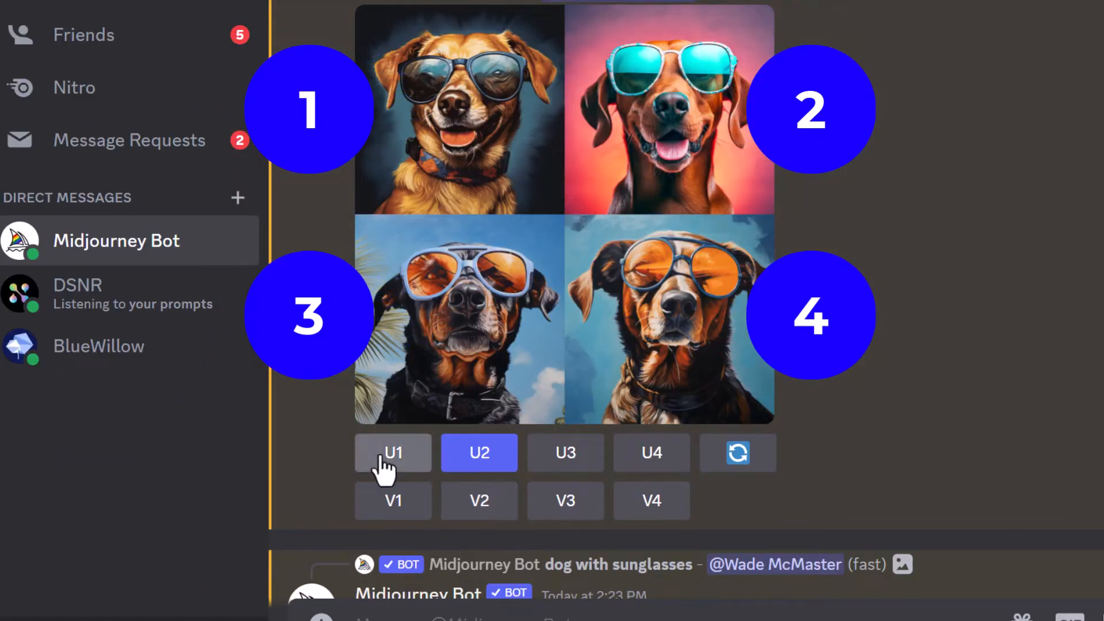
click(480, 501)
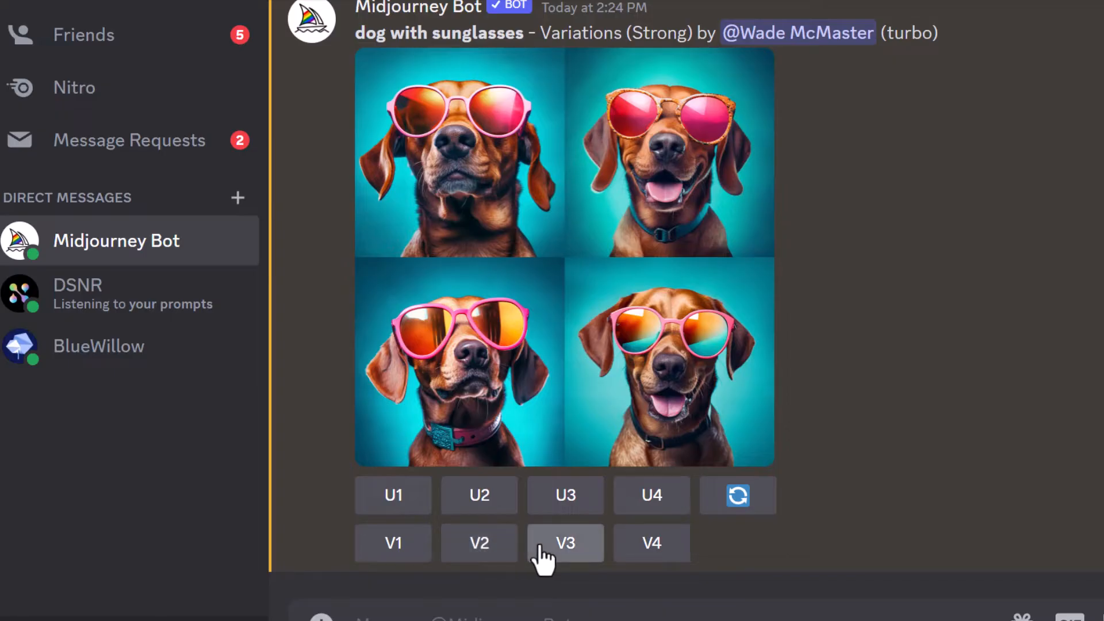
- Create both strong and subtle variations of the upscaled second dog image and compare the two resulting grids
scroll(539, 549, up, 5)
scroll(540, 540, up, 6)
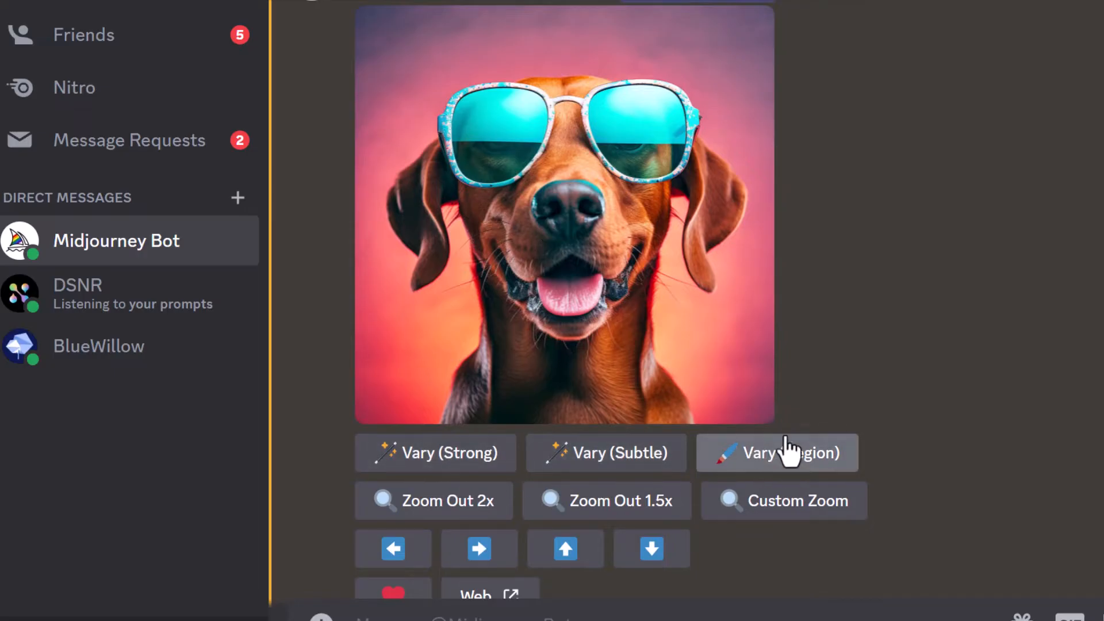
click(426, 467)
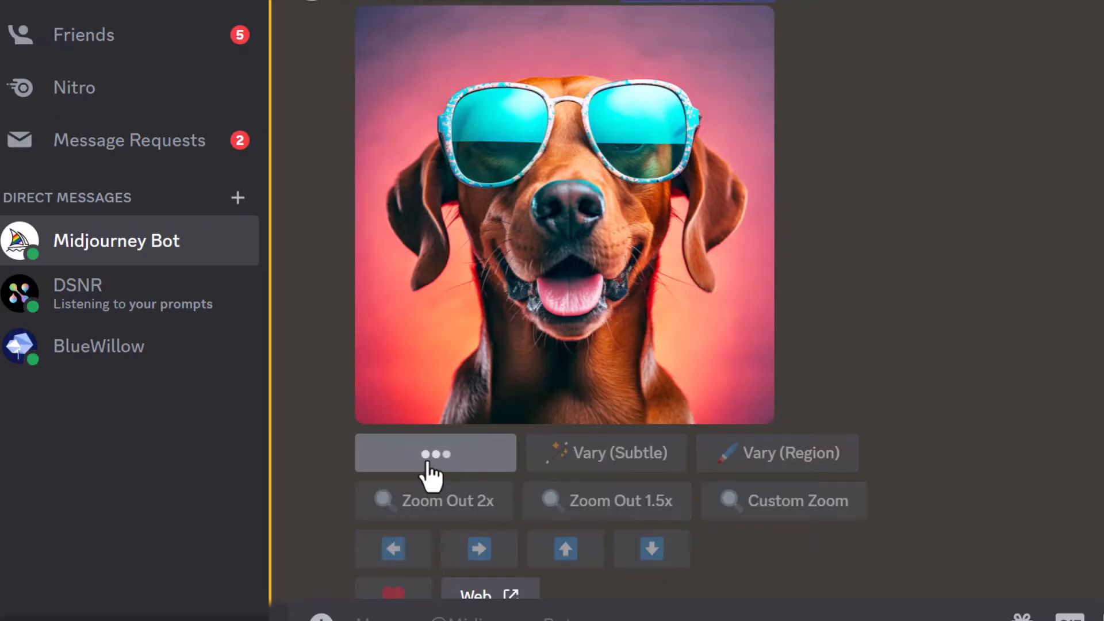
click(630, 460)
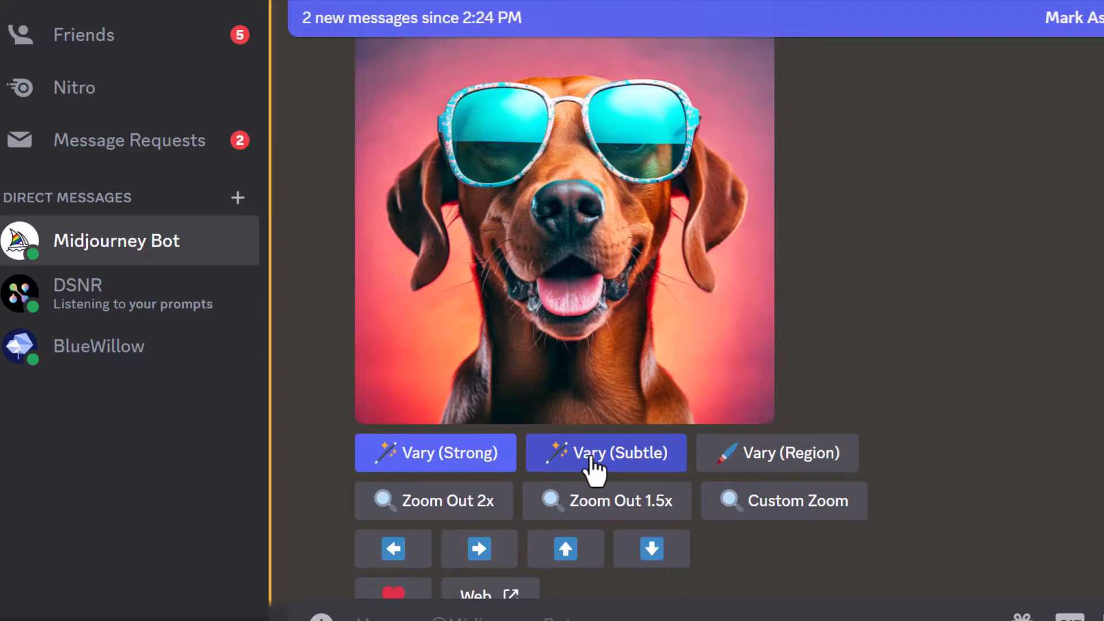
scroll(628, 357, down, 10)
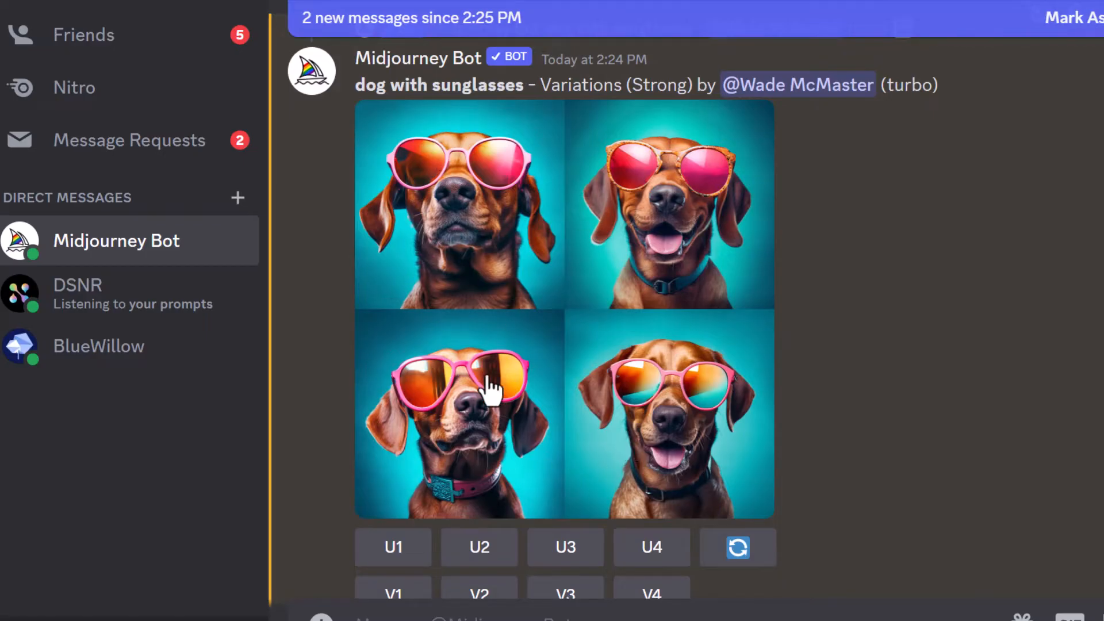
scroll(490, 388, down, 10)
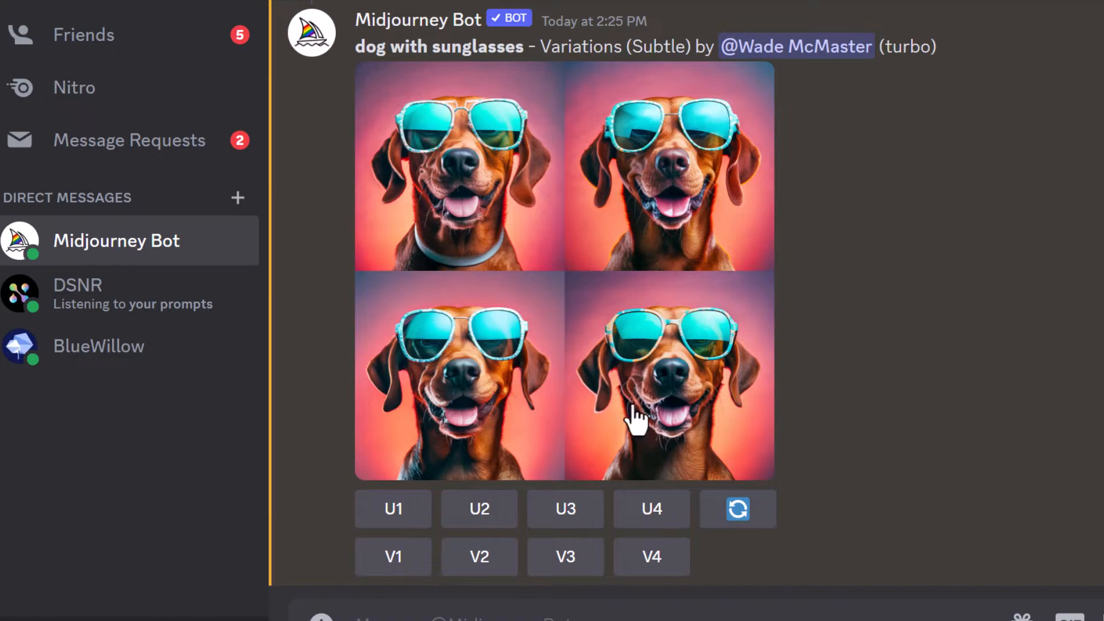
- Reroll the original "dog with sunglasses" grid to generate four new images from the same prompt
scroll(635, 419, up, 15)
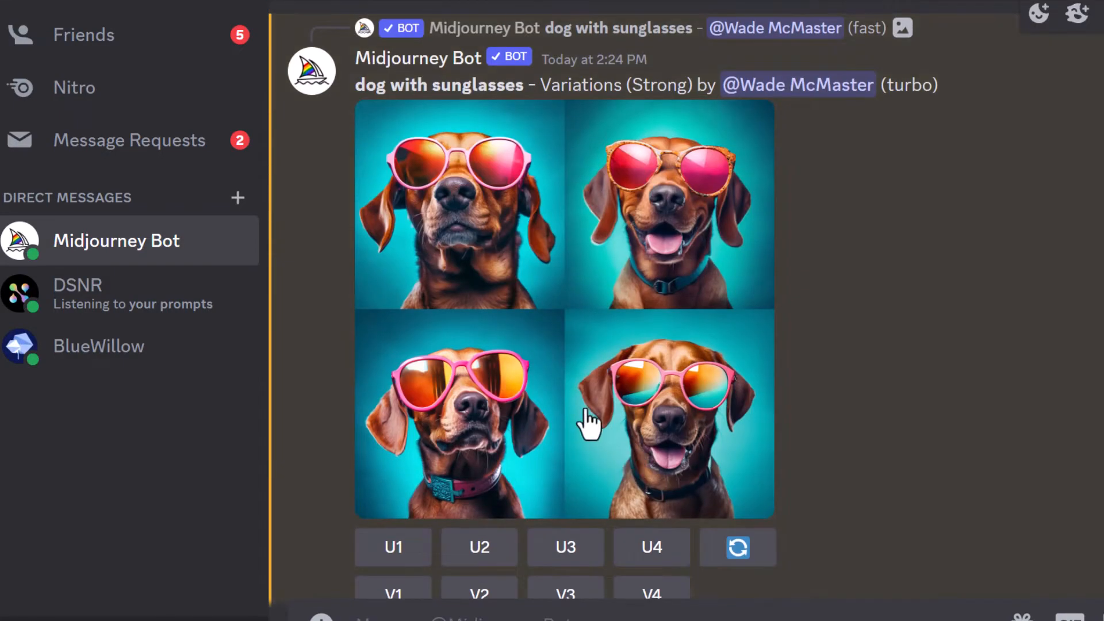
scroll(748, 431, up, 10)
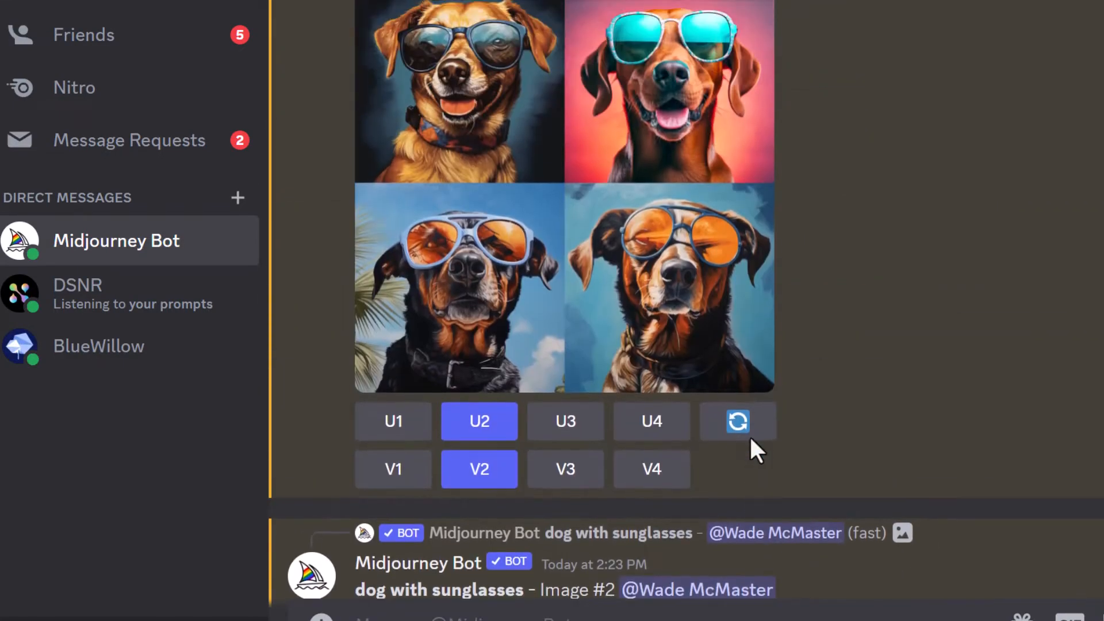
scroll(751, 437, up, 2)
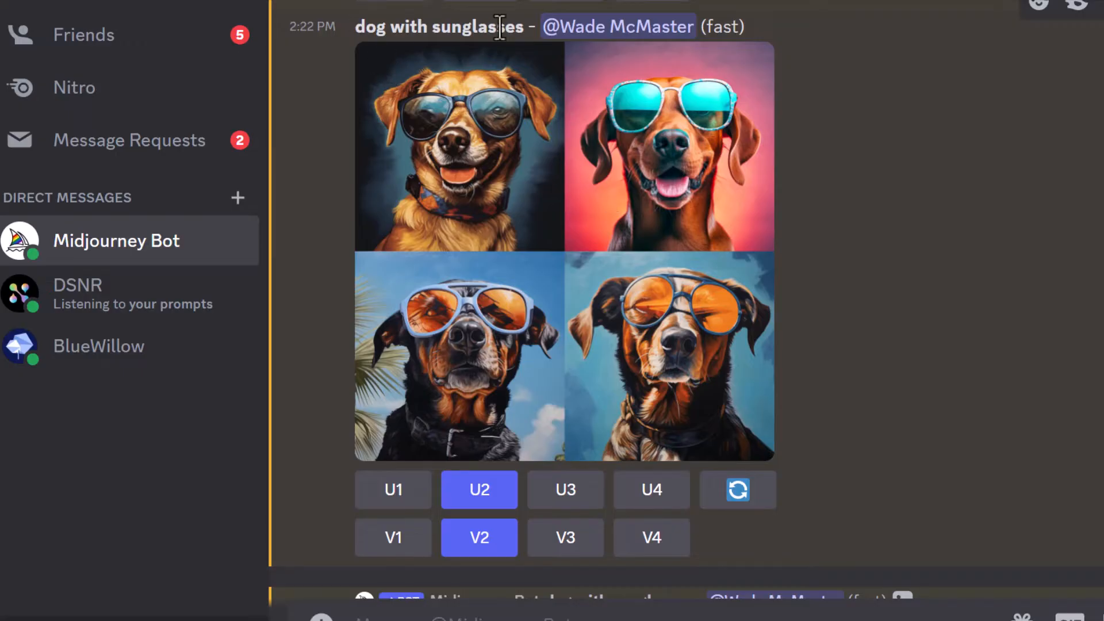
click(739, 492)
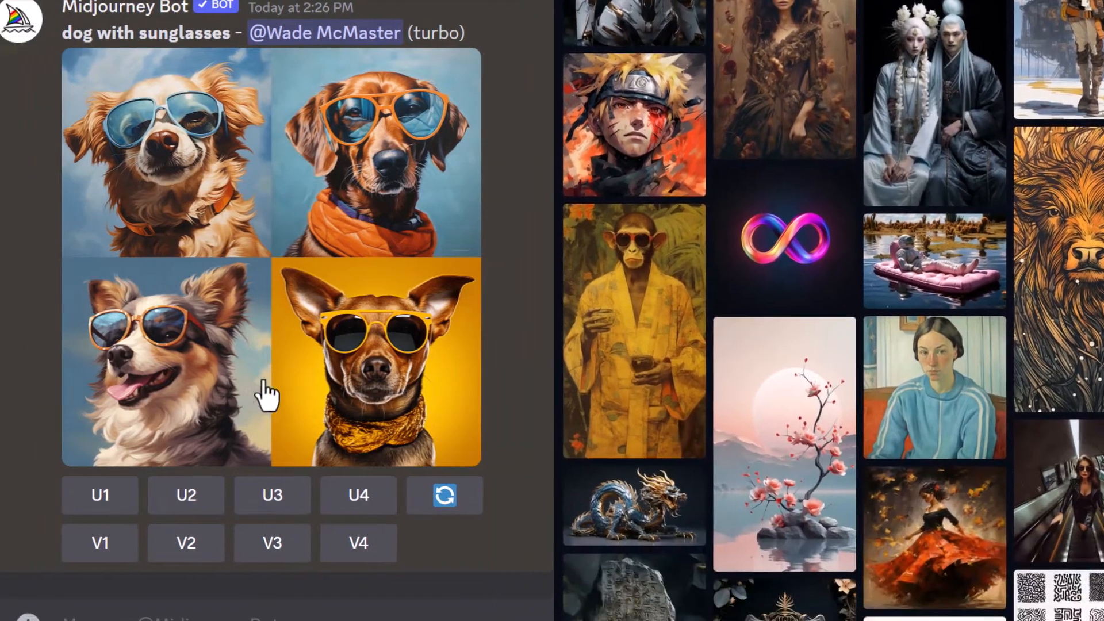
- Copy the prompt text "dog with sunglasses" from the rerolled post and paste it into a new /imagine command
drag(230, 33, 61, 33)
right_click(90, 34)
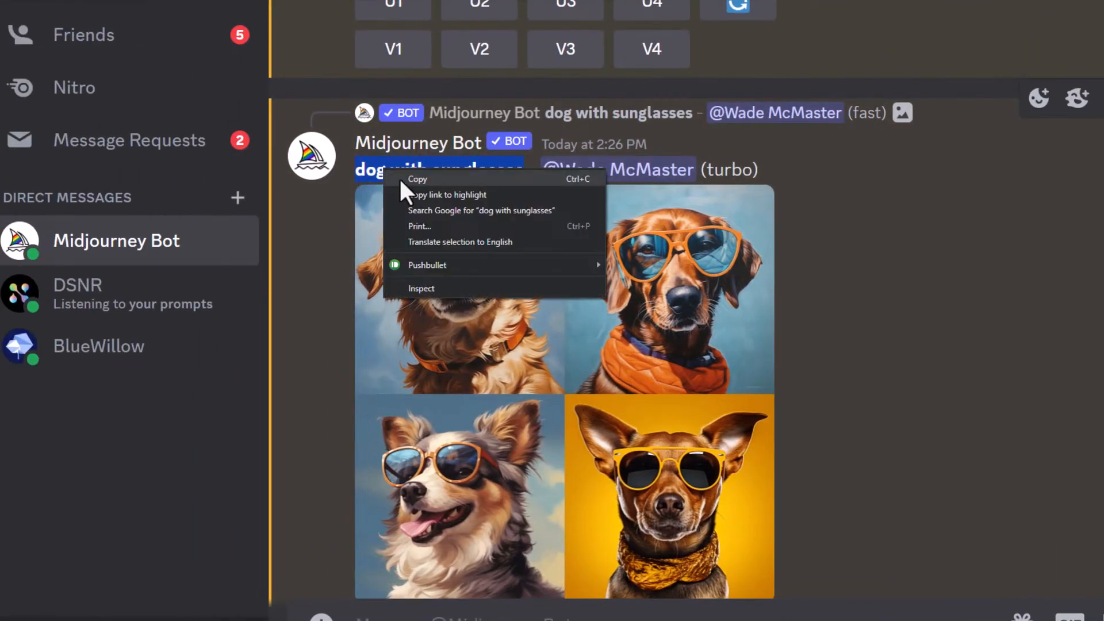
click(402, 179)
scroll(402, 591, down, 3)
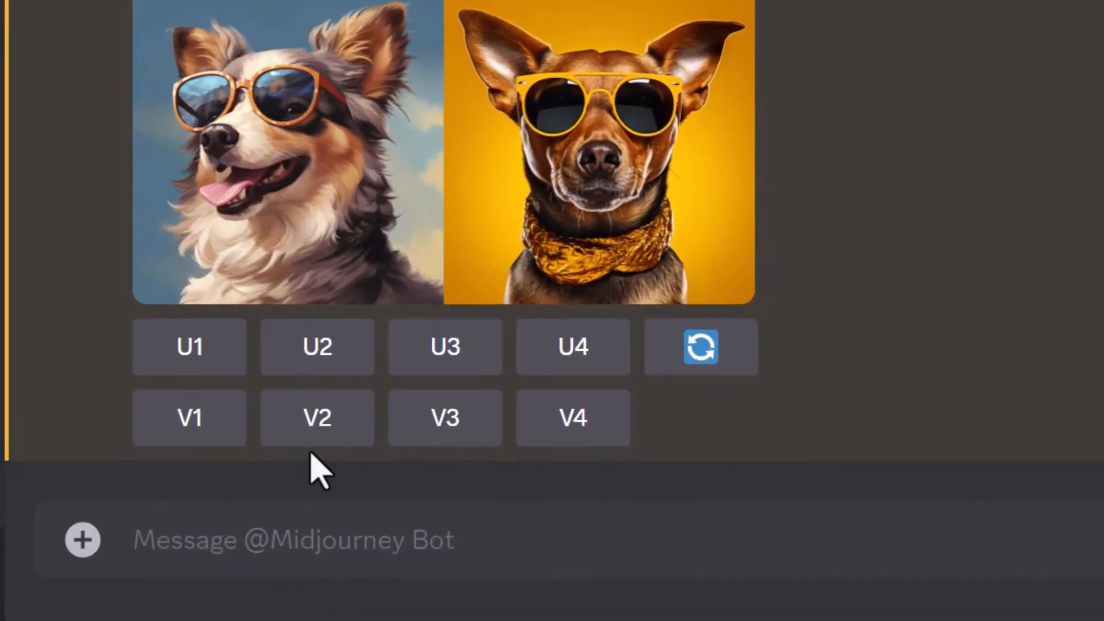
text(/imag)
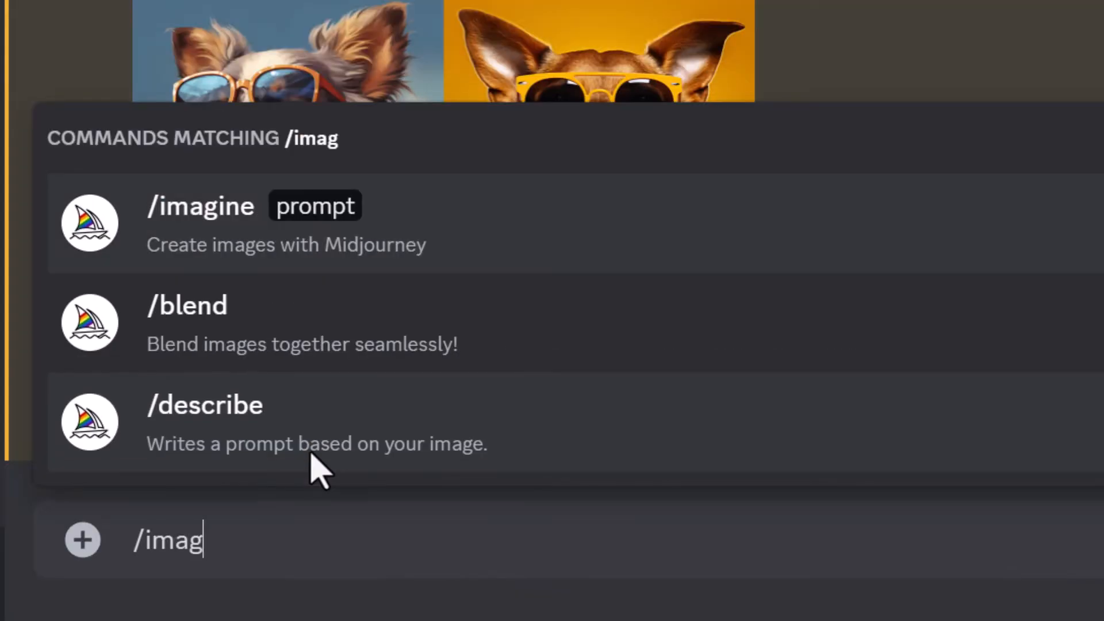
key(Tab)
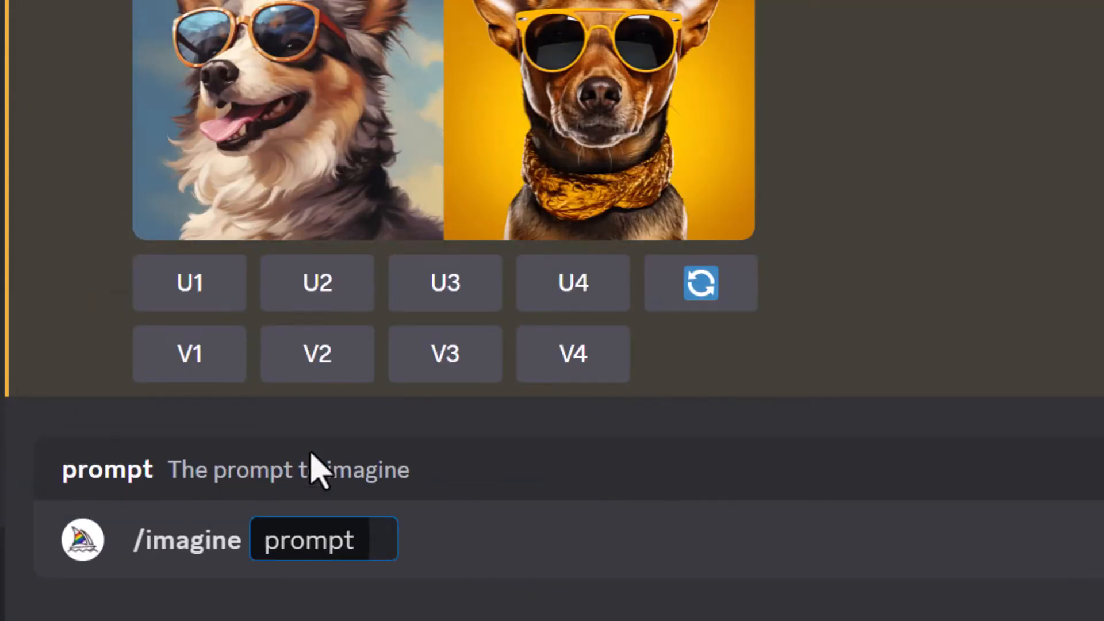
key(ctrl+v)
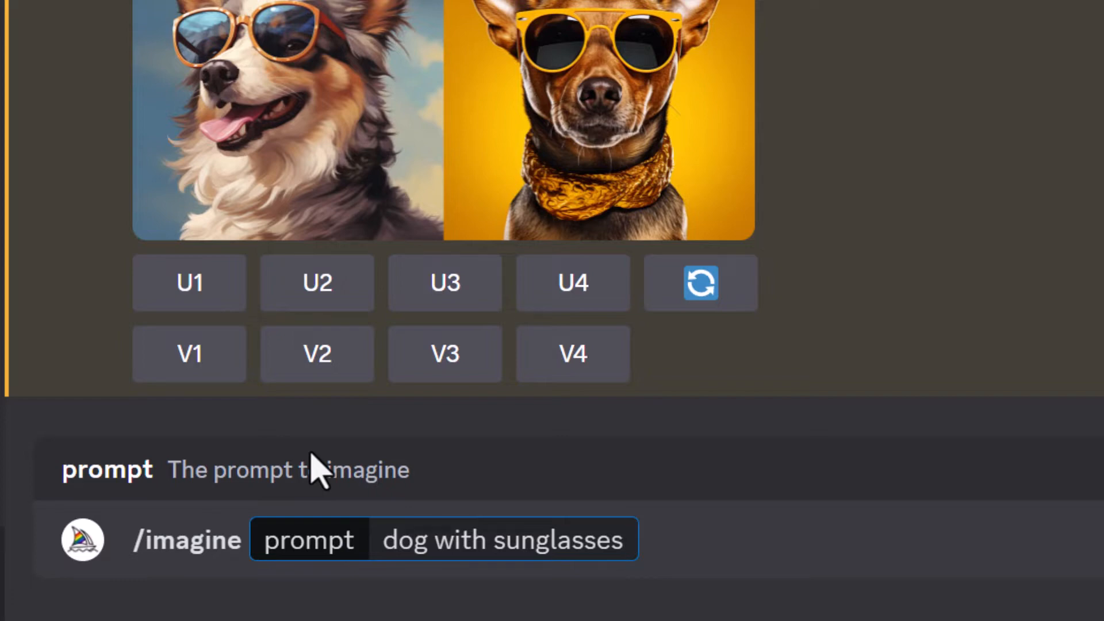
- Add the aspect ratio parameter --ar 16:9 to the end of the prompt
text(--ar)
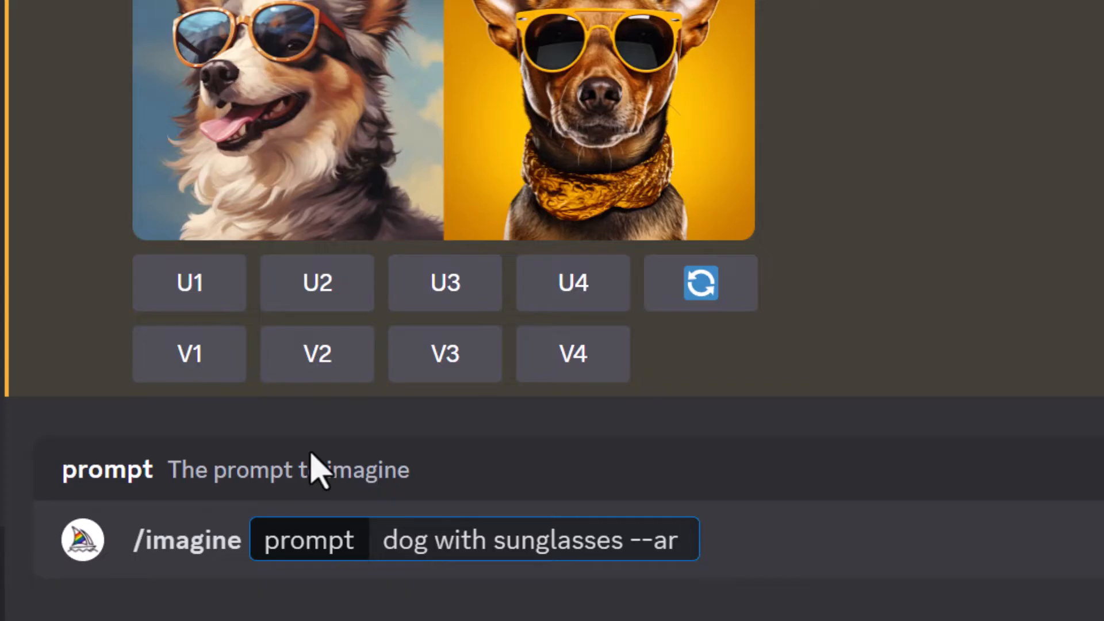
text(16:)
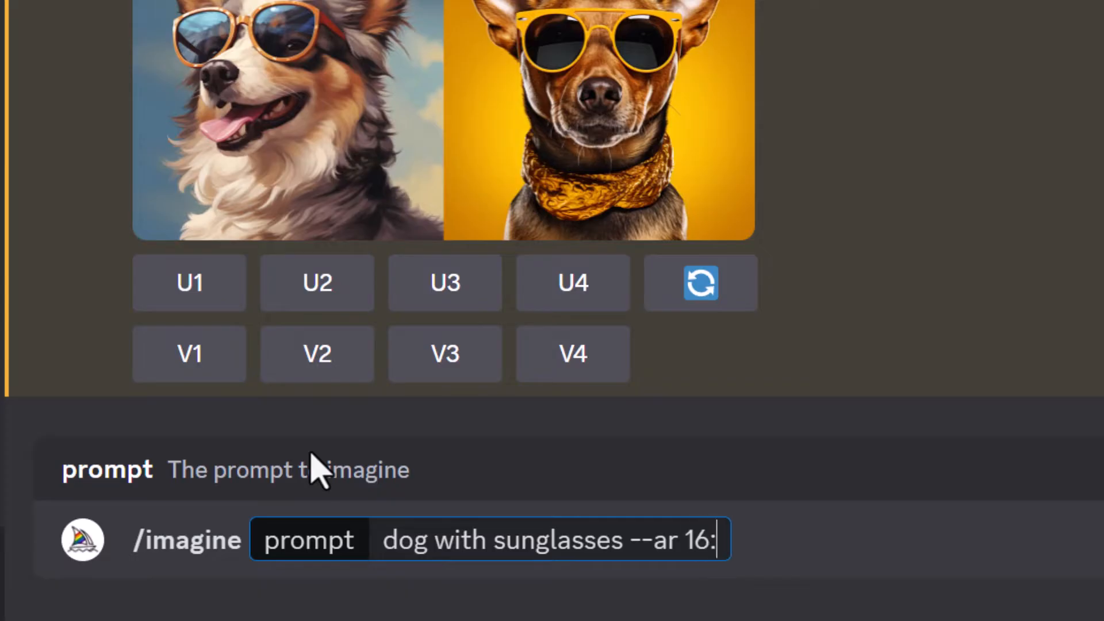
text(9)
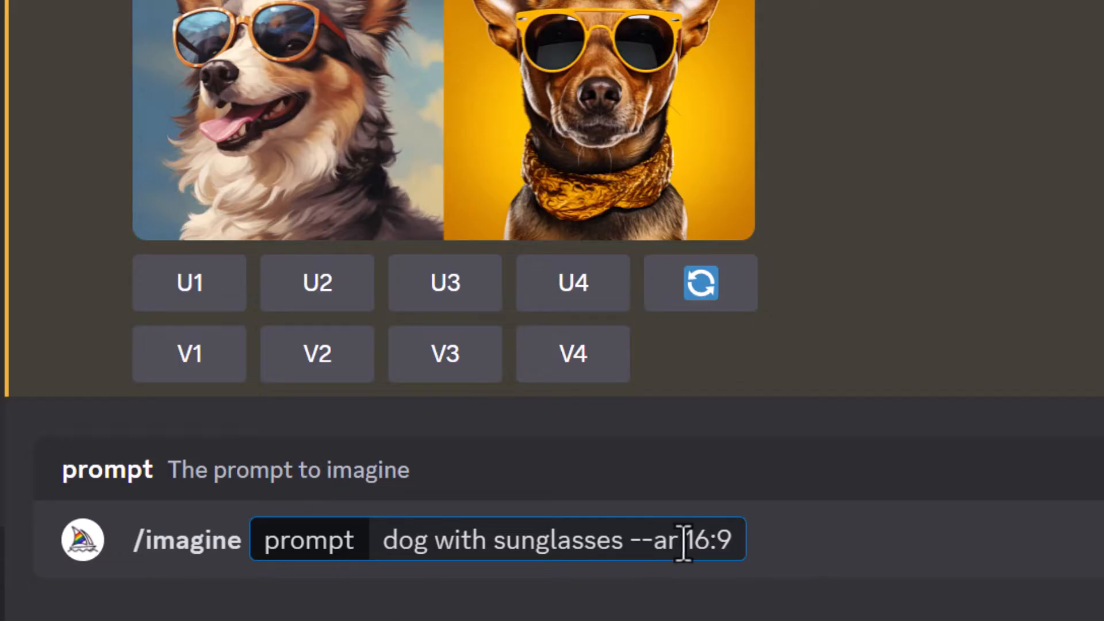
- Try the aspect ratio 1:3 in the prompt and set it back to 16:9
drag(683, 541, 746, 540)
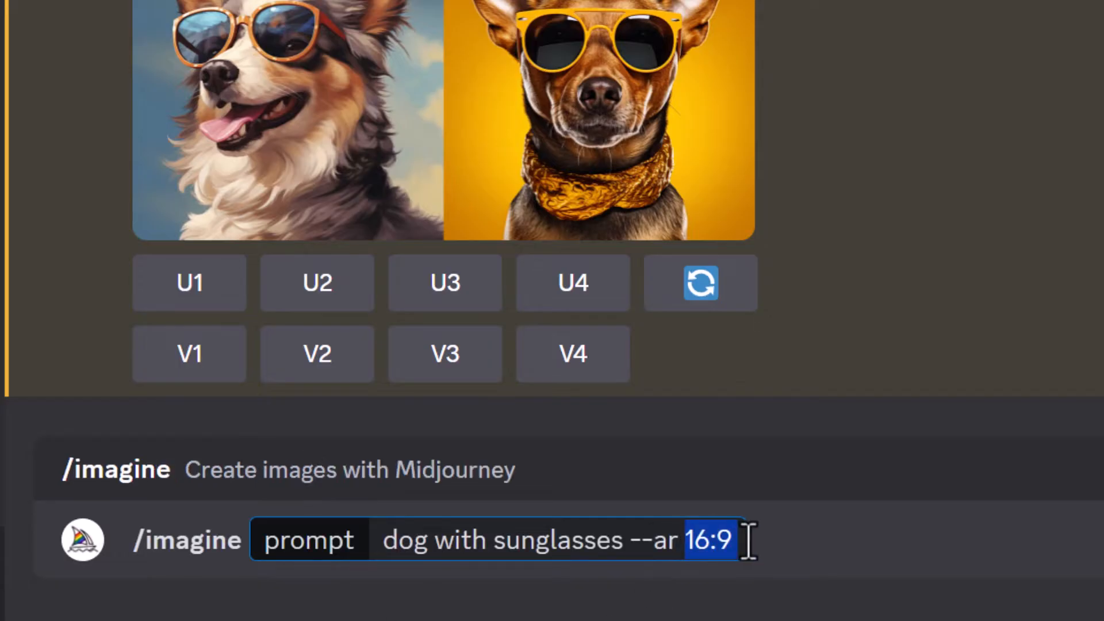
text(1)
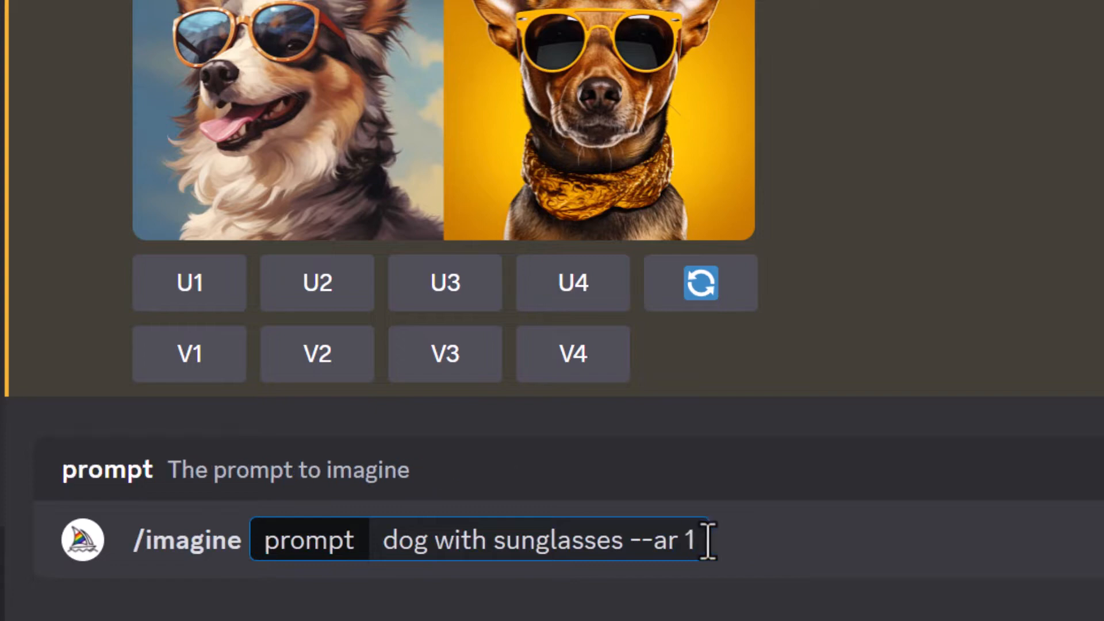
text(:3)
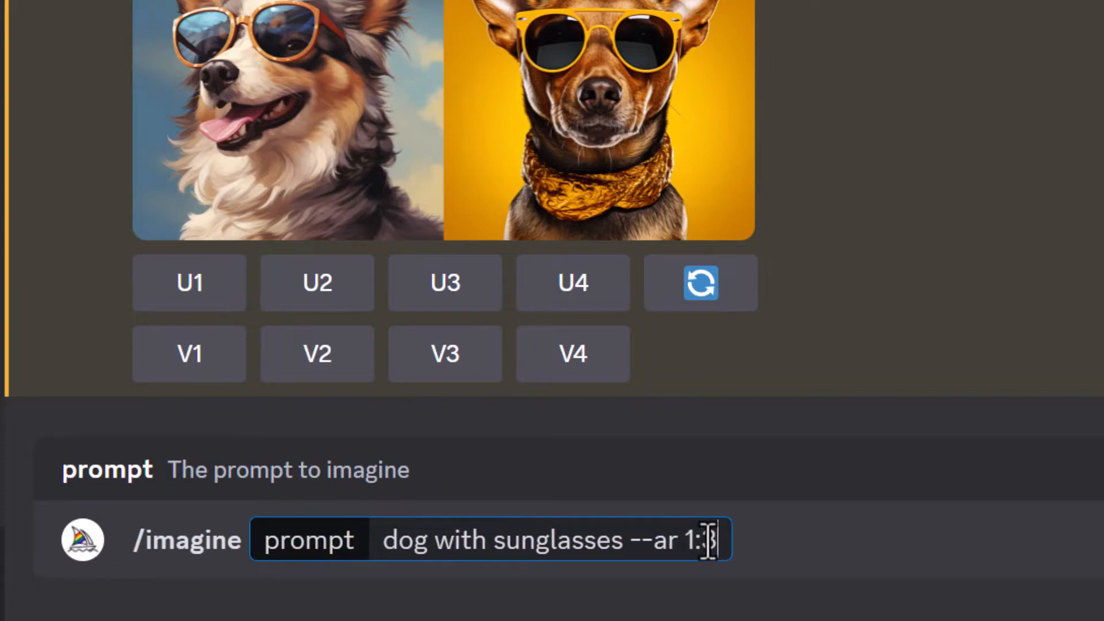
key(BackSpace)
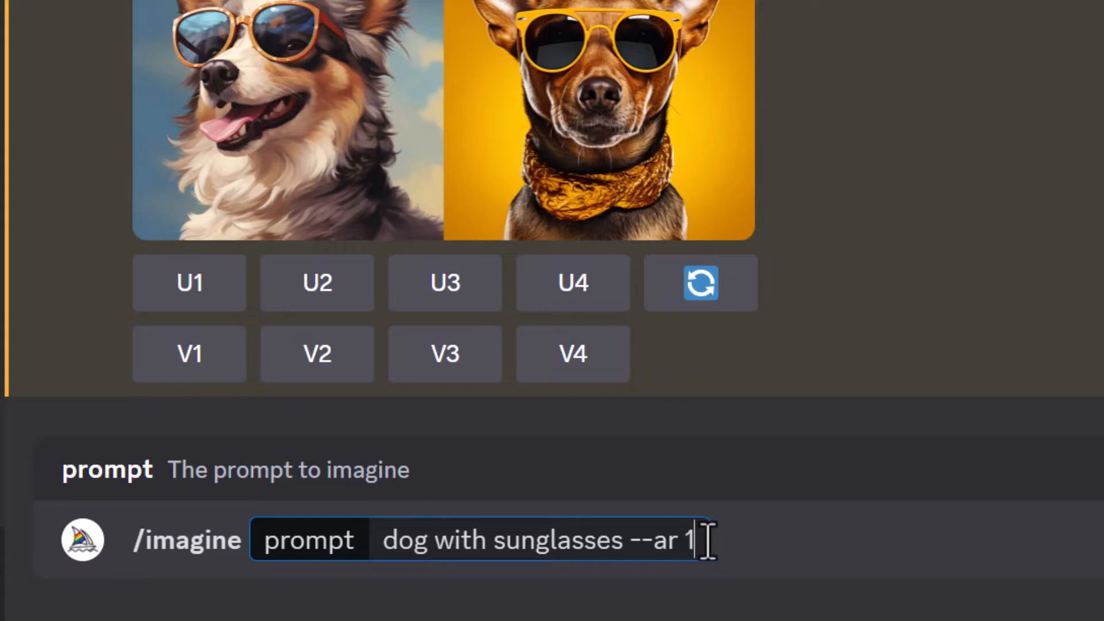
text(6:9)
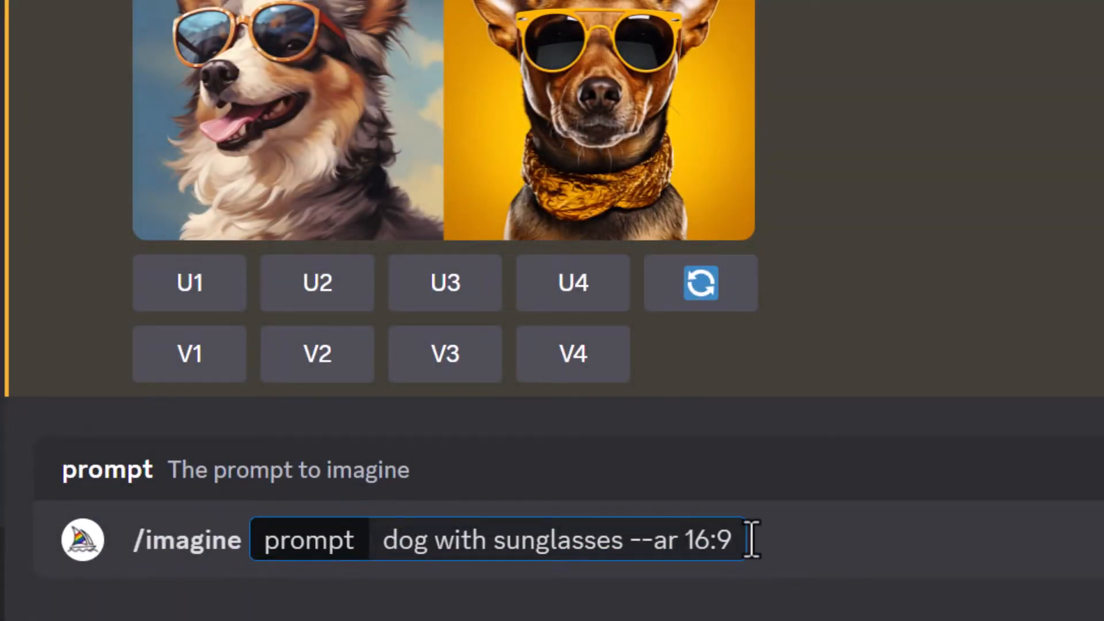
- Submit the widescreen dog prompt and compare the generated grid with the earlier square images
key(Return)
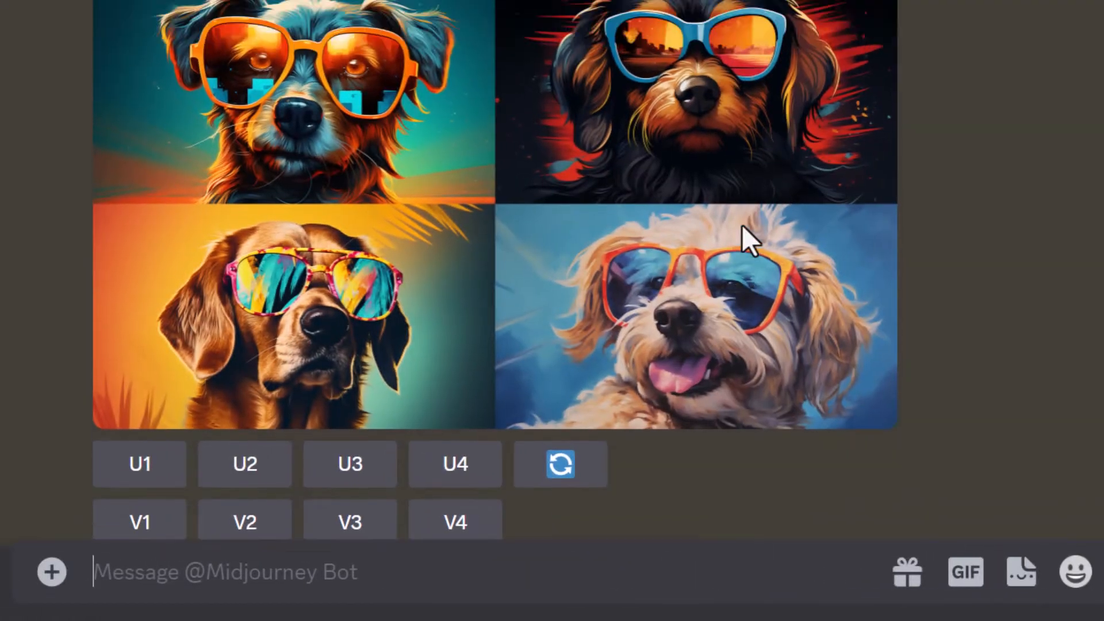
scroll(741, 225, up, 10)
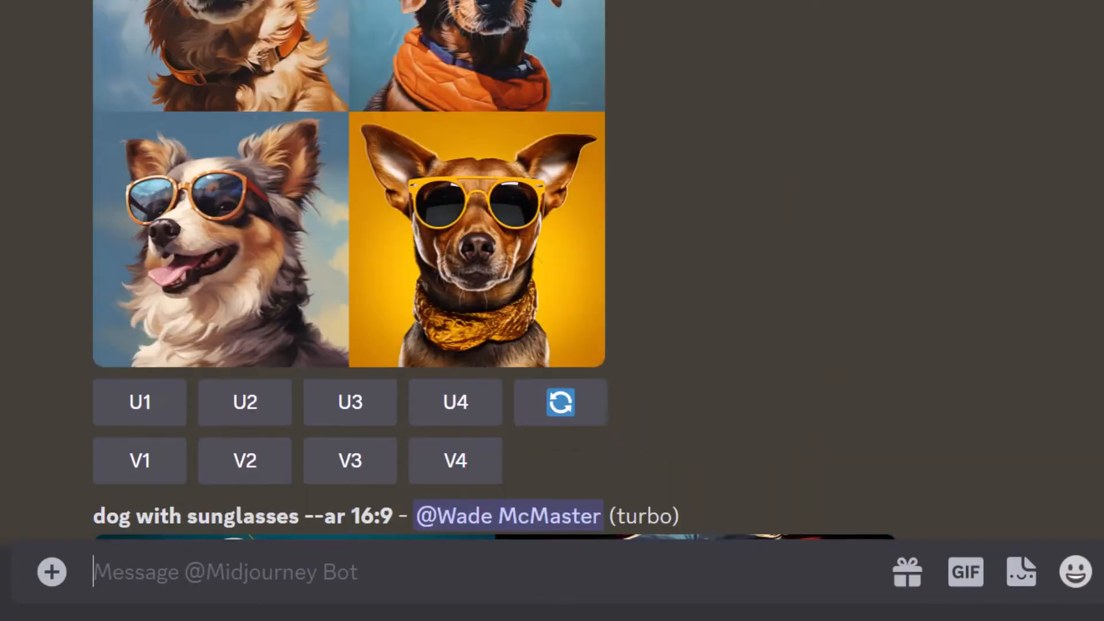
scroll(423, 183, down, 10)
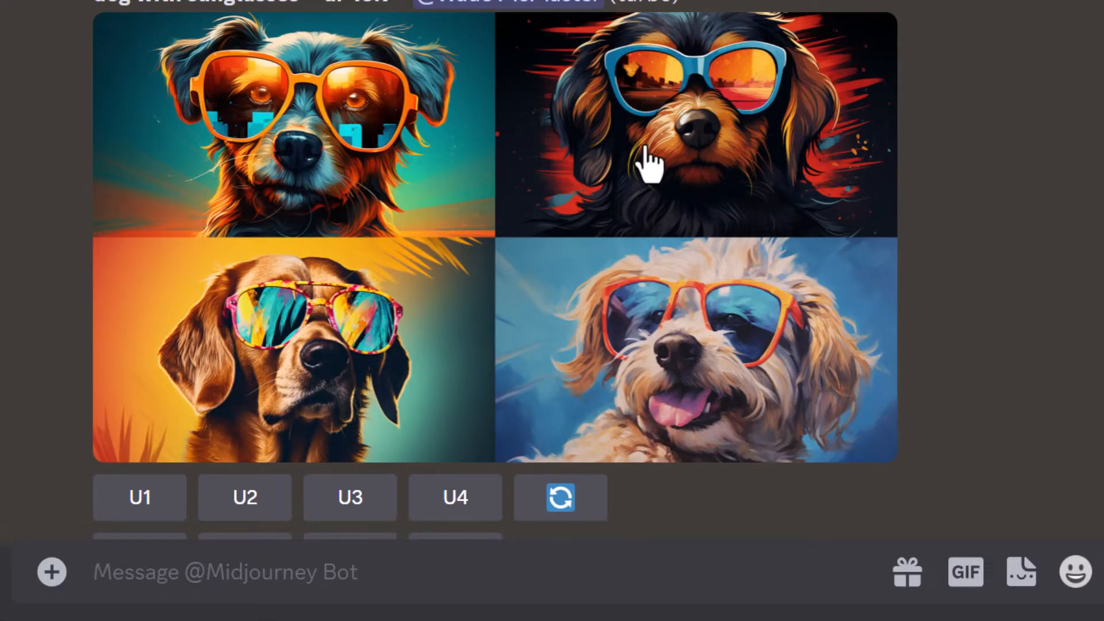
scroll(333, 144, down, 2)
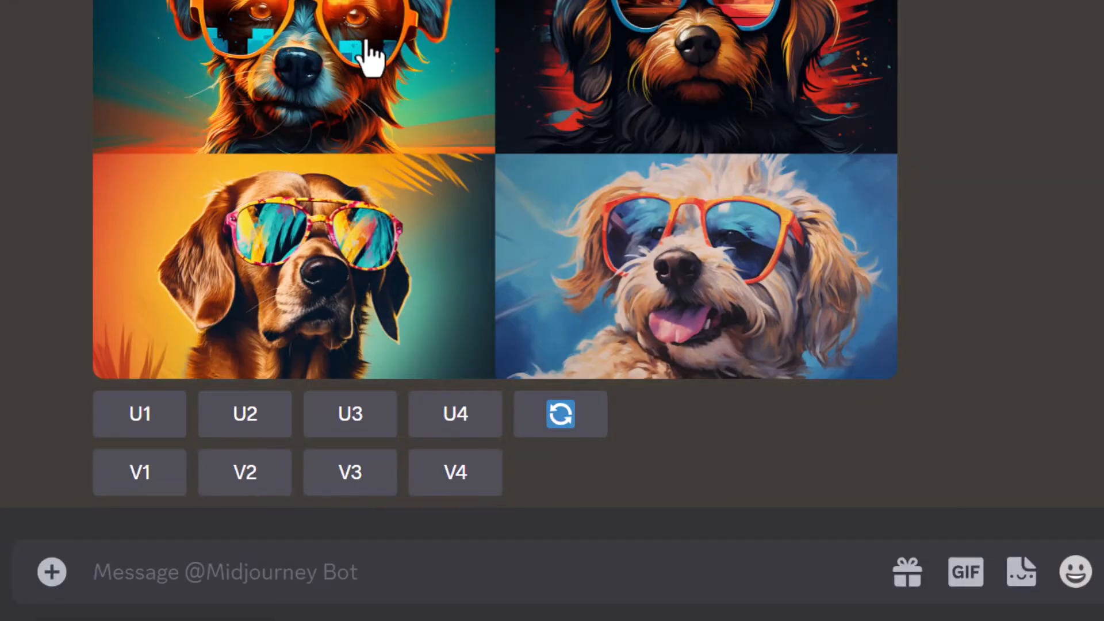
- Upscale the first and second images of the 16:9 dog grid and look over the second upscaled image
click(150, 415)
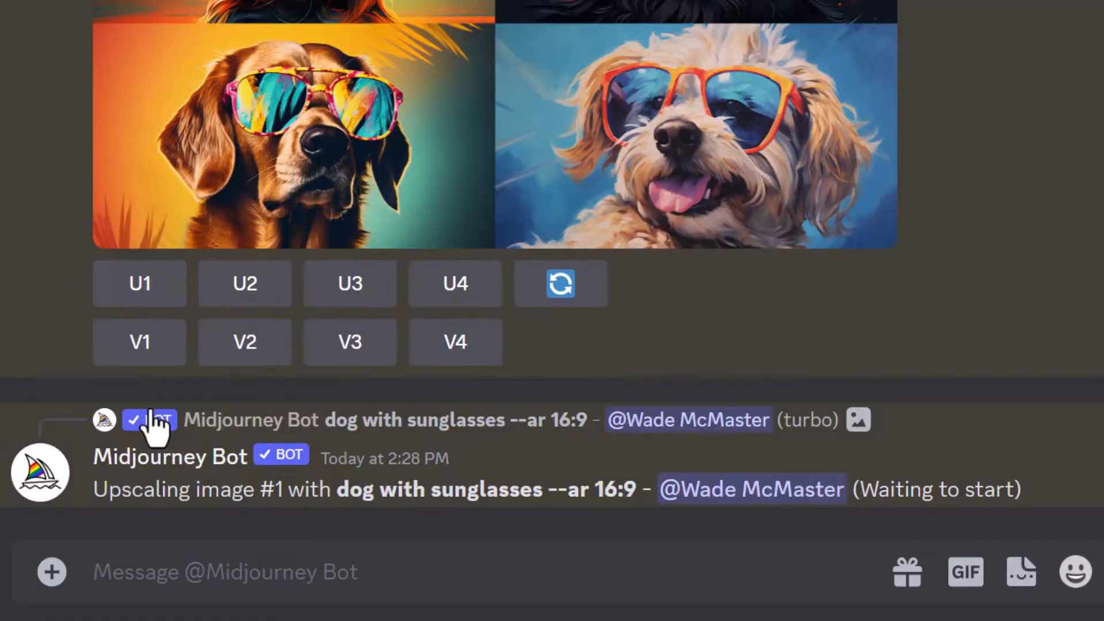
click(246, 288)
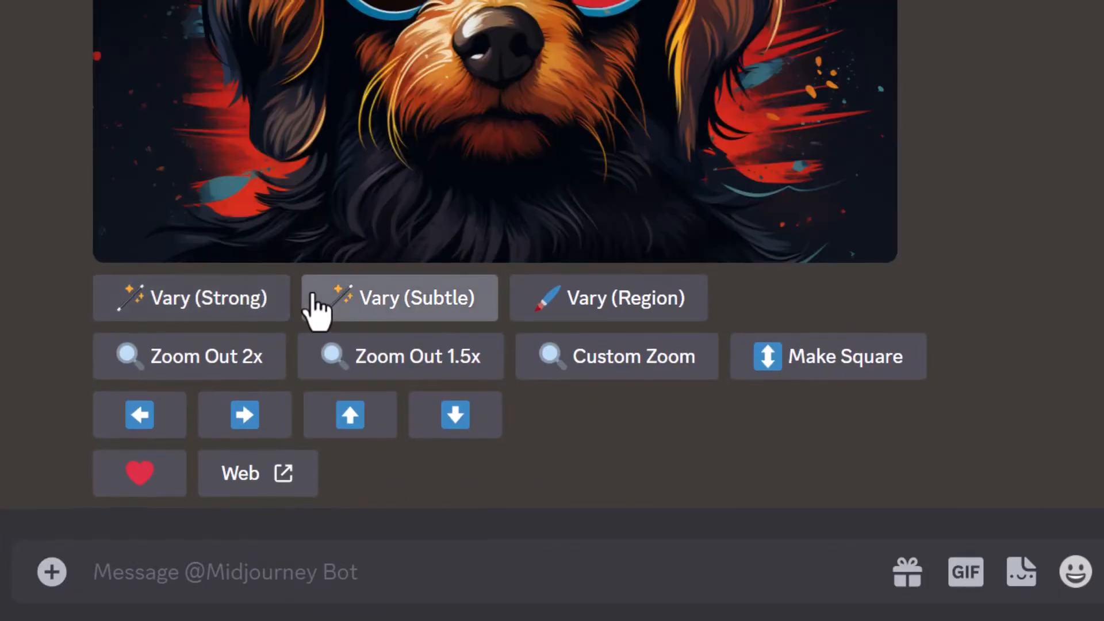
scroll(313, 308, up, 4)
scroll(319, 304, down, 4)
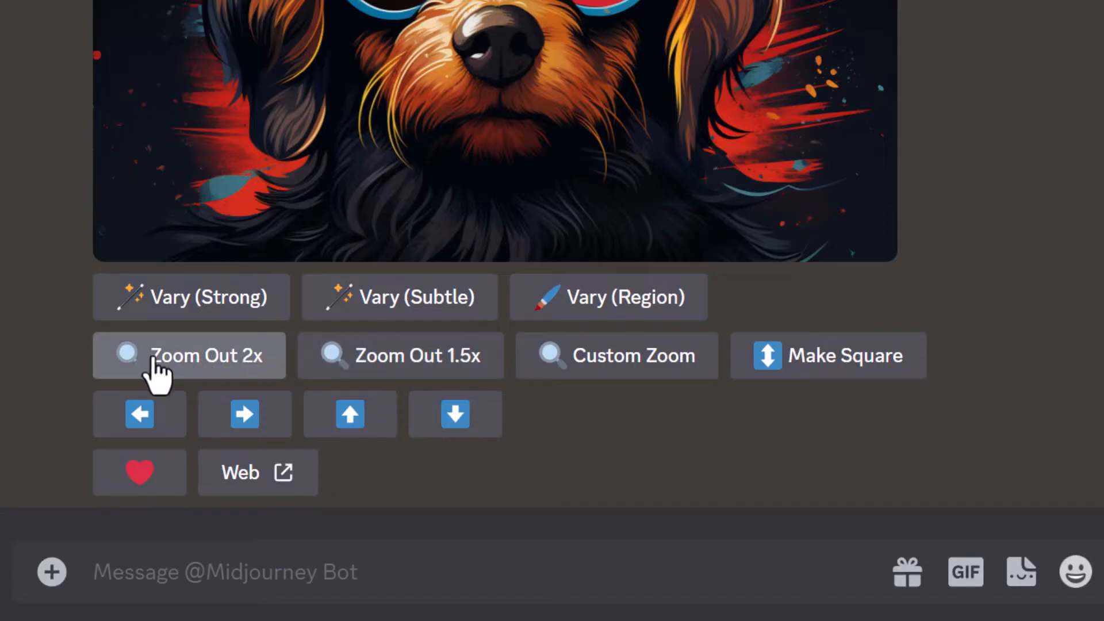
- Zoom out 2x on the upscaled second widescreen dog image and compare the results with the original
click(194, 368)
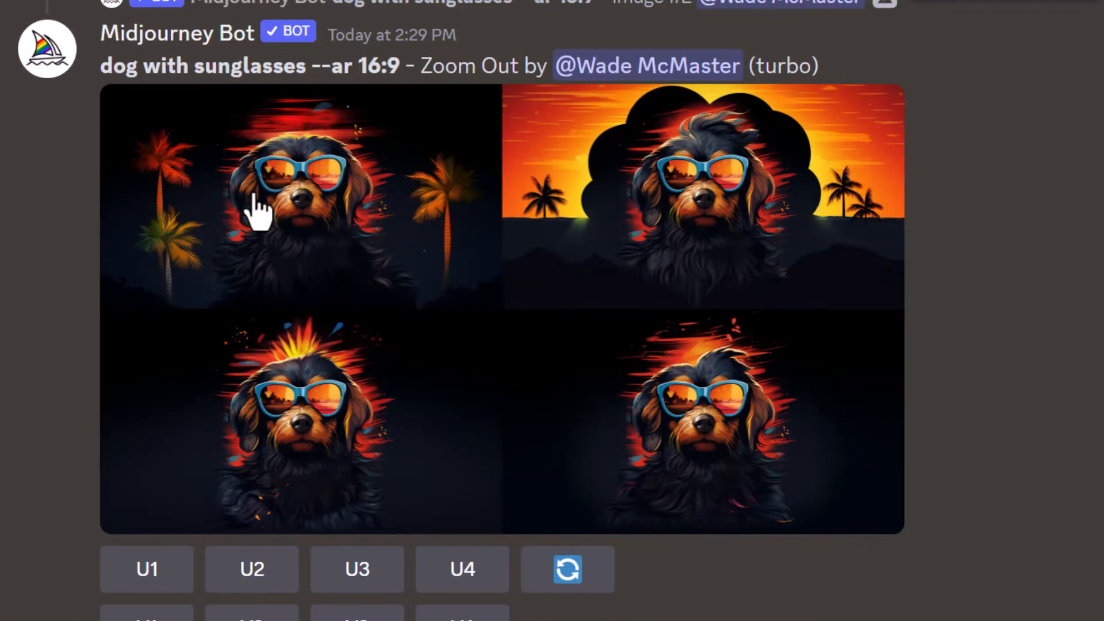
scroll(409, 368, up, 10)
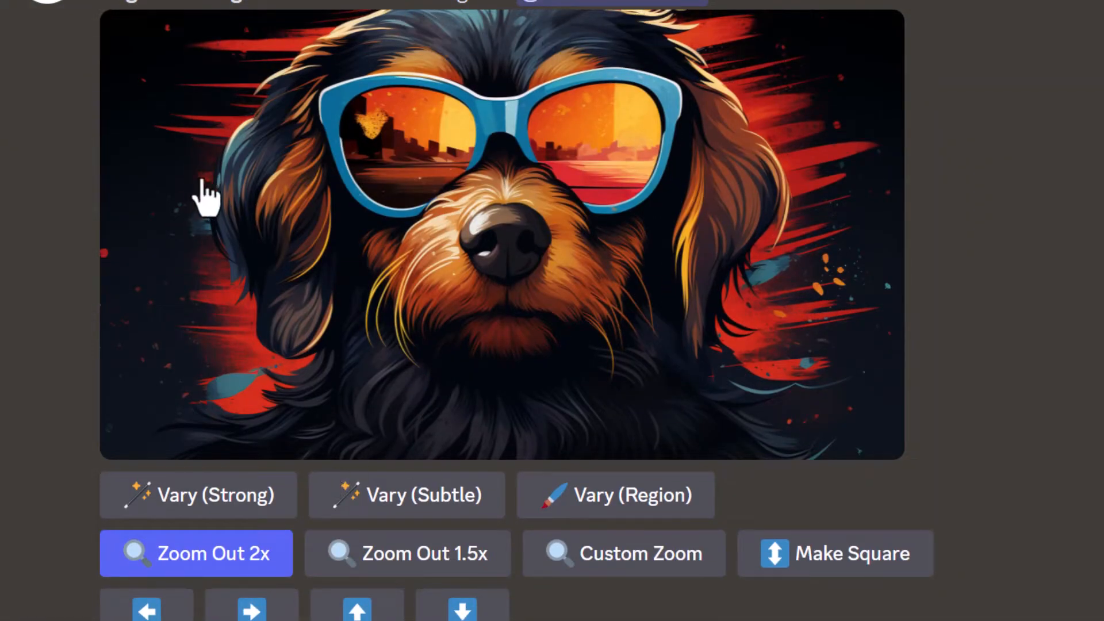
scroll(387, 249, down, 10)
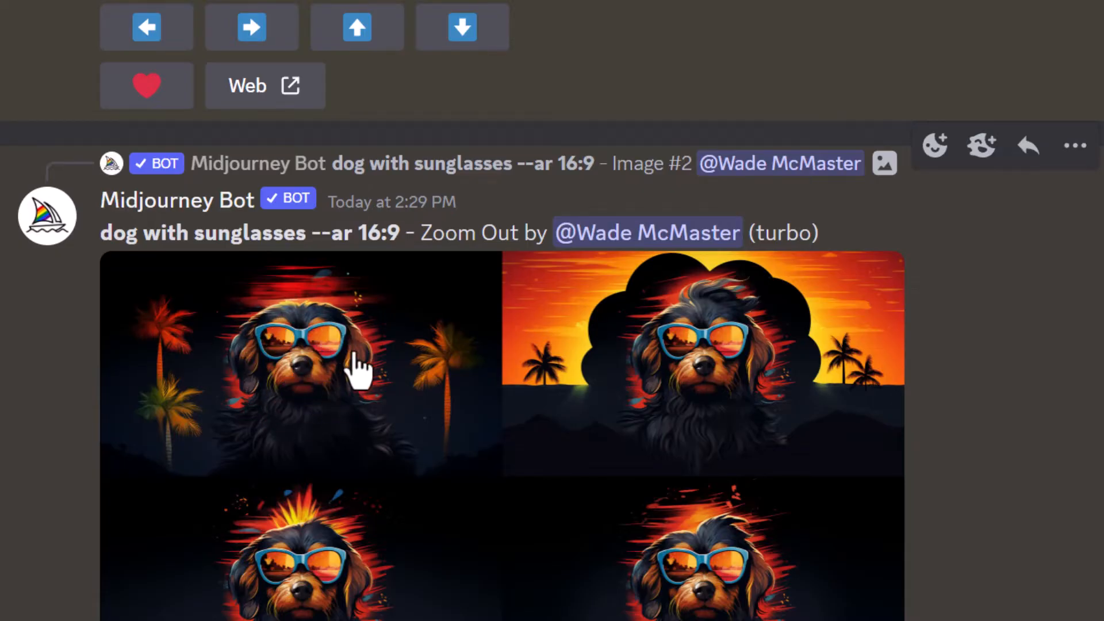
- Zoom out 1.5x on the upscaled second widescreen dog image and compare the results with the 2x zoom-out grid
scroll(382, 385, down, 3)
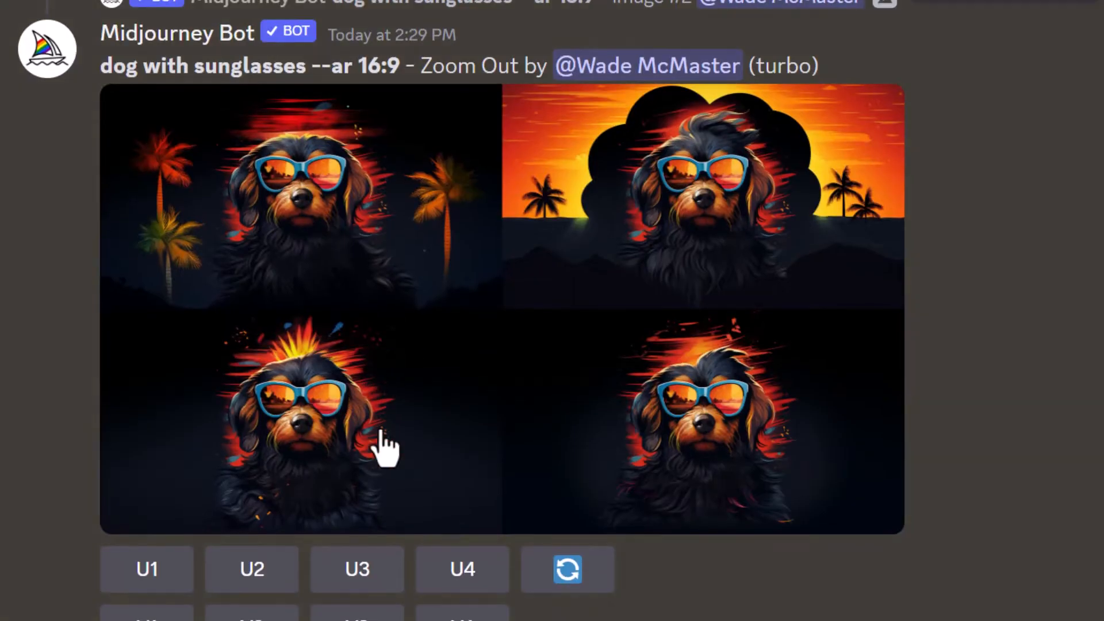
scroll(387, 401, up, 4)
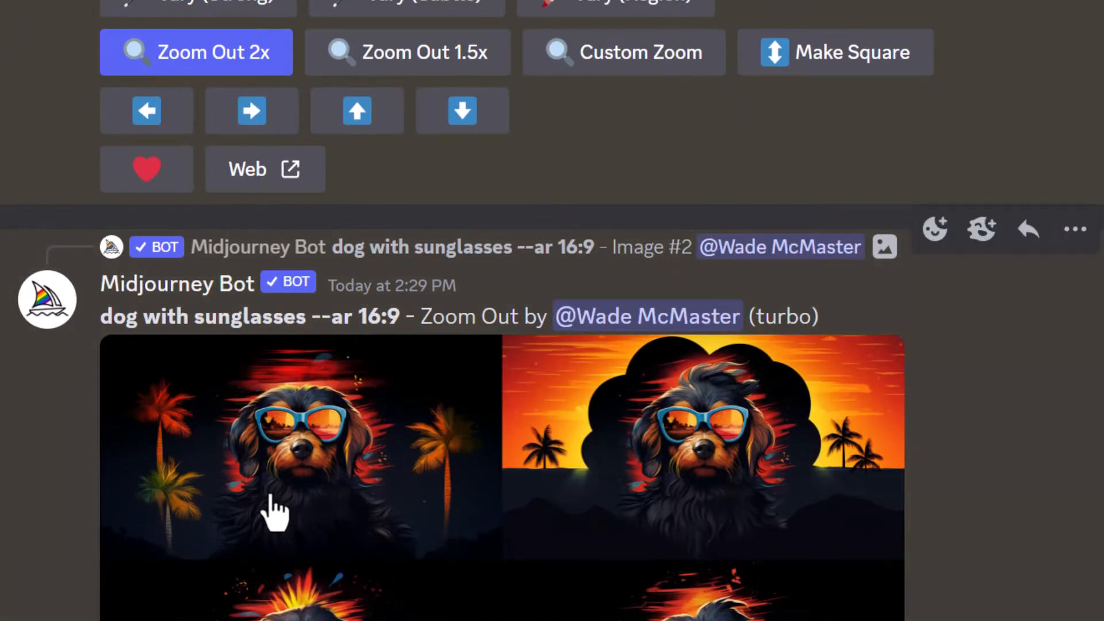
scroll(280, 514, up, 5)
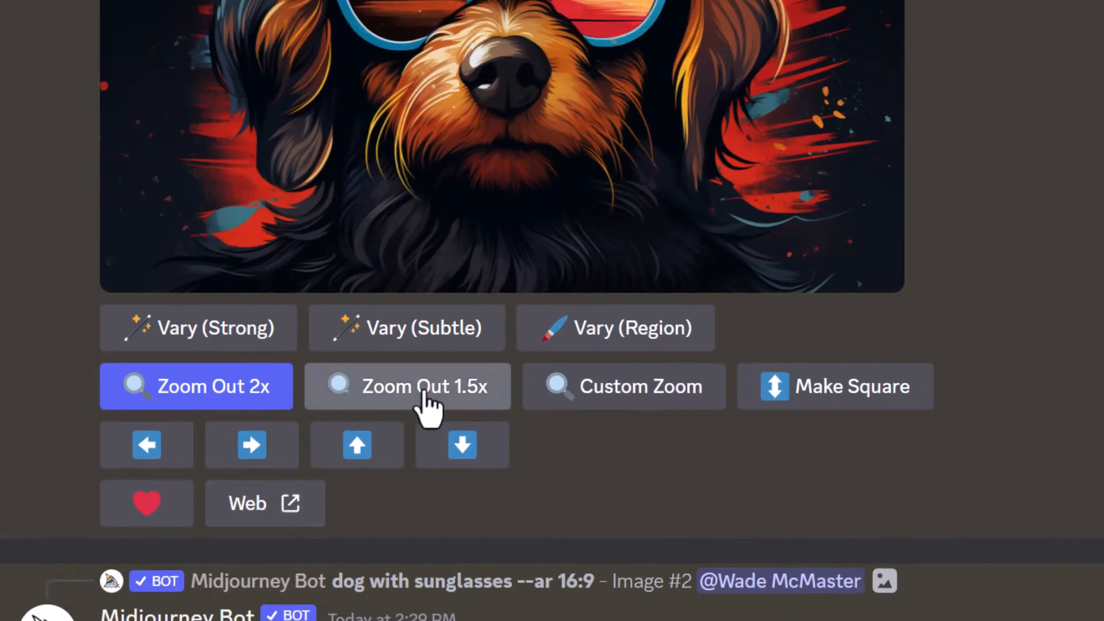
click(442, 397)
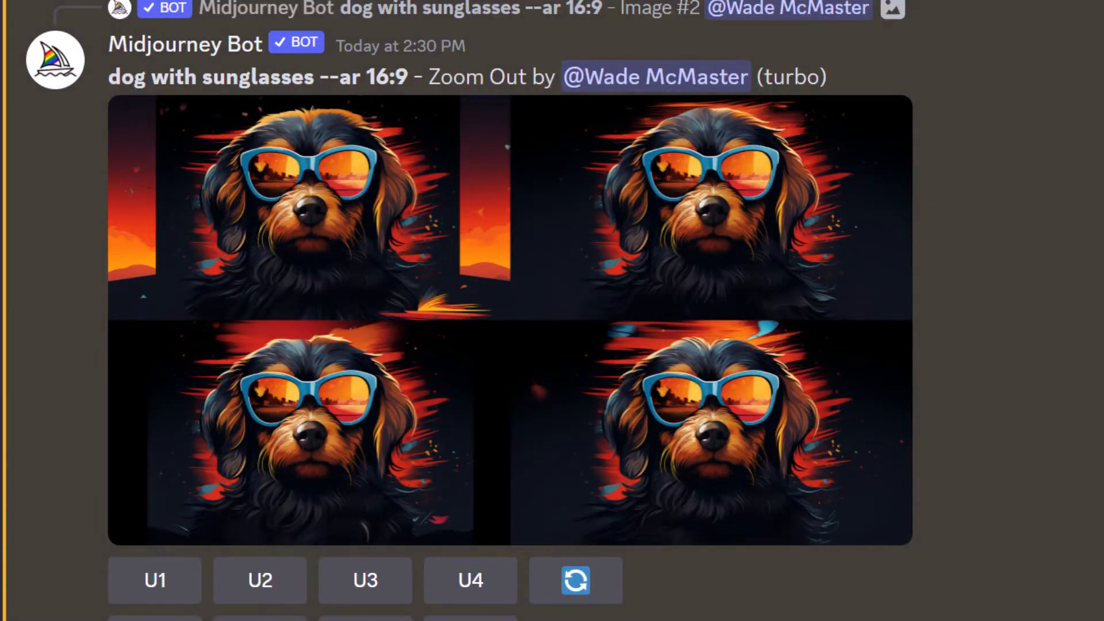
scroll(510, 320, up, 8)
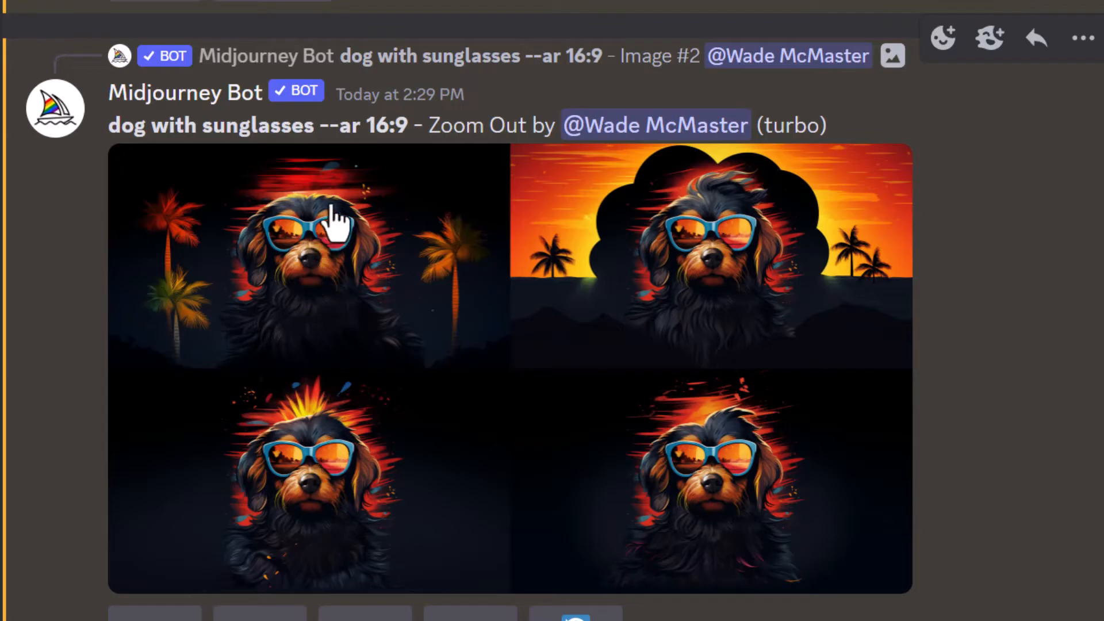
scroll(764, 525, down, 5)
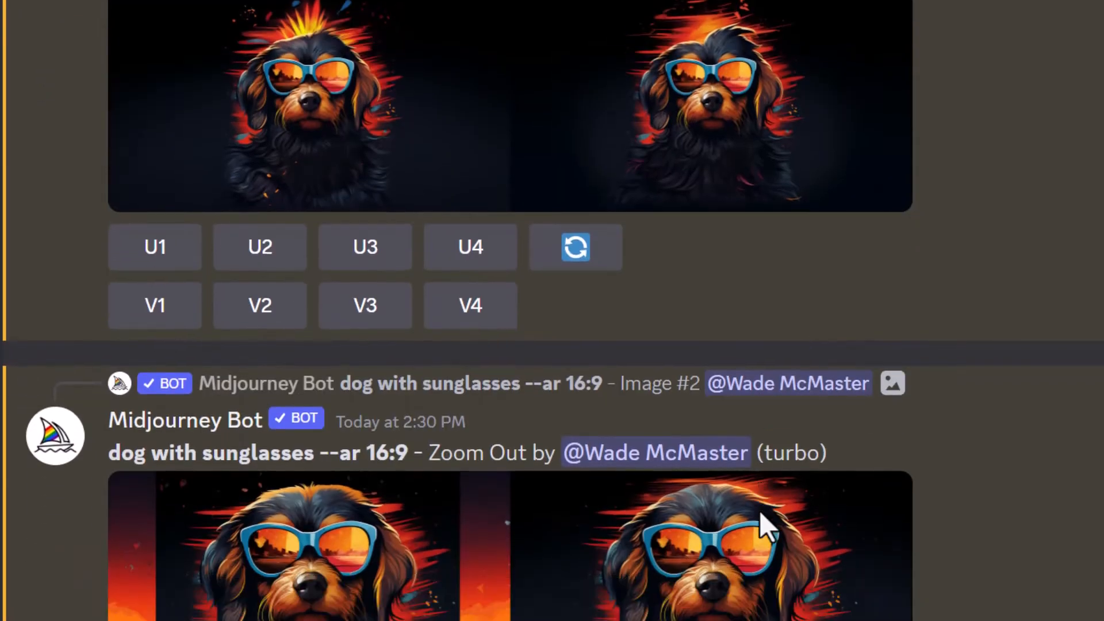
scroll(764, 525, down, 4)
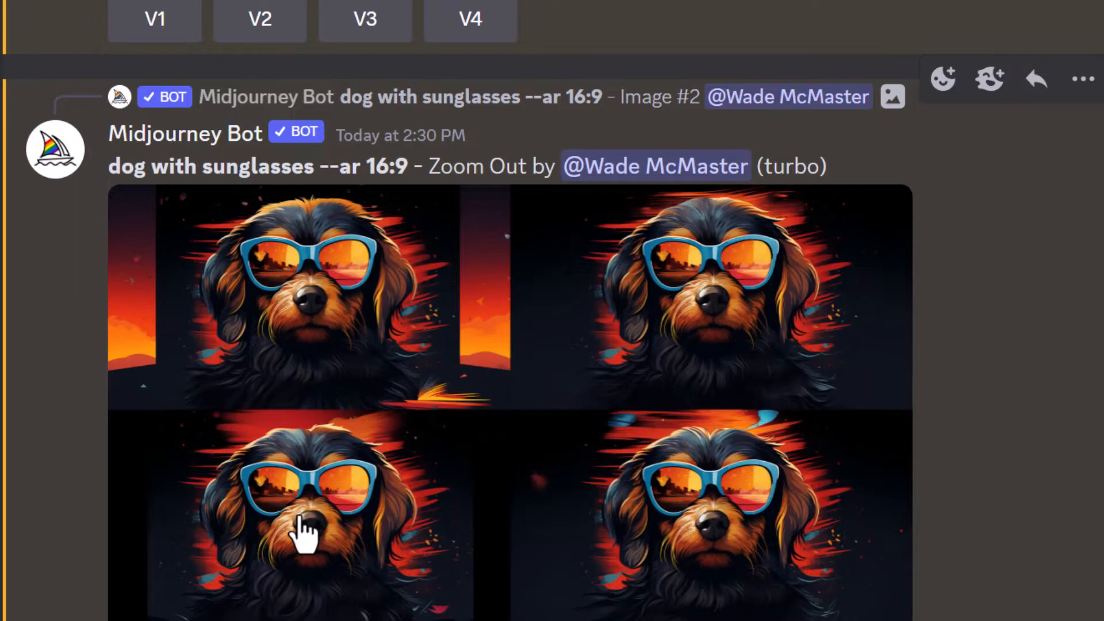
- Submit a custom zoom of the upscaled second widescreen dog image with aspect ratio 2:3 and zoom 2
scroll(299, 526, up, 10)
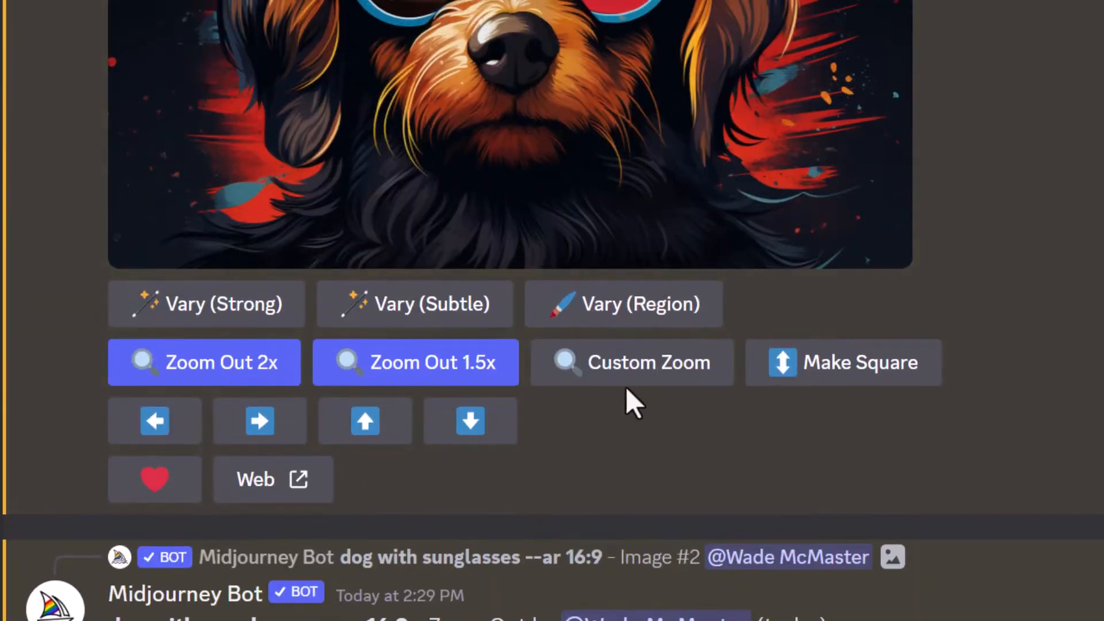
click(620, 375)
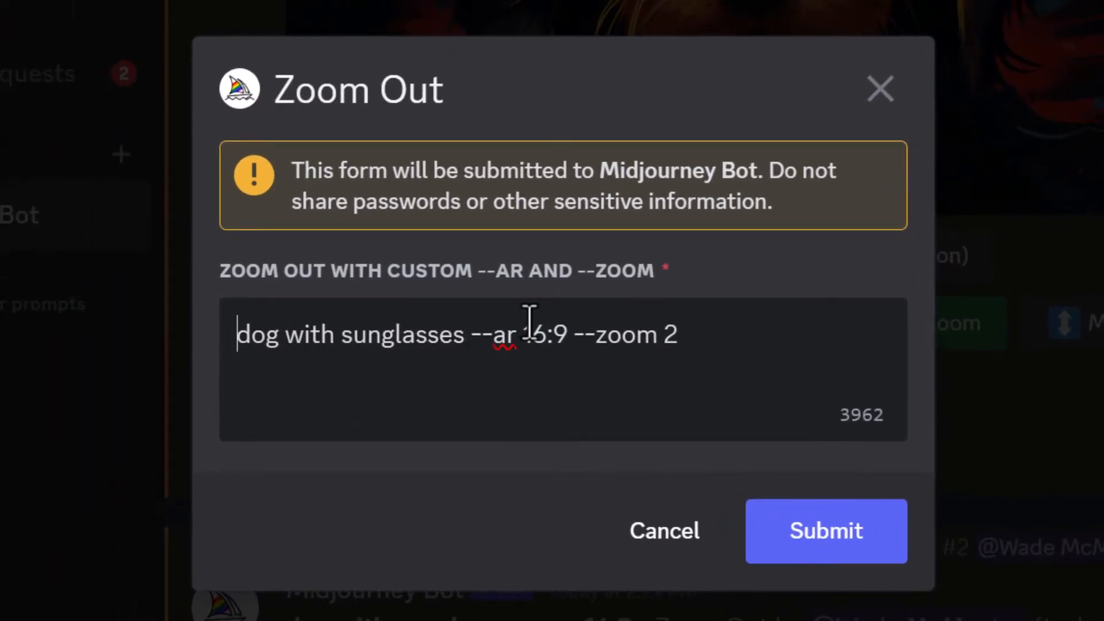
drag(522, 334, 565, 328)
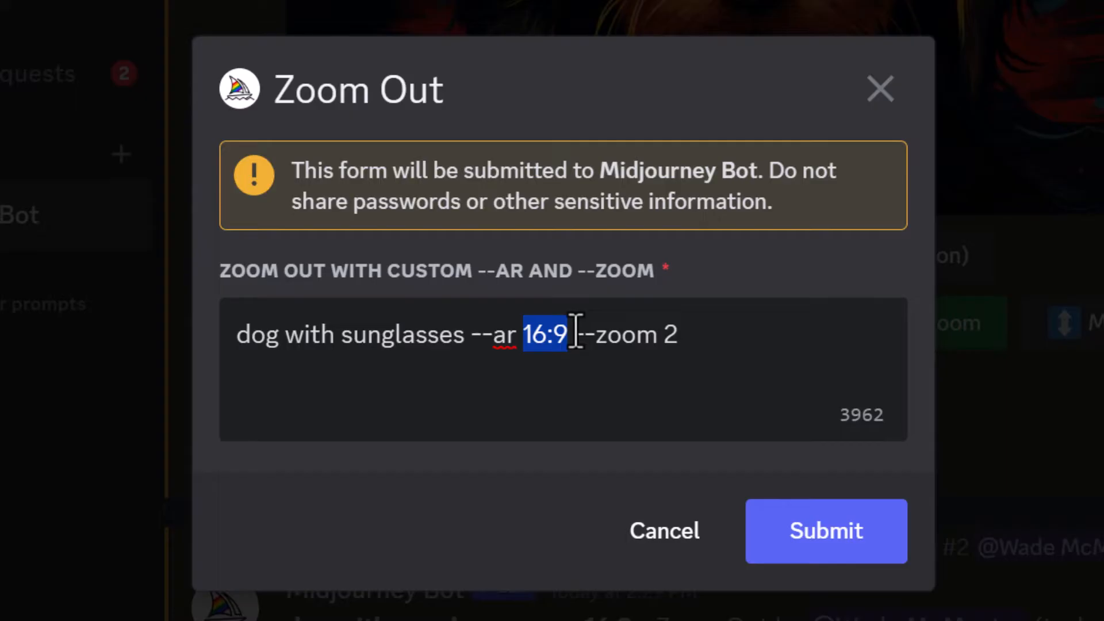
text(2:3)
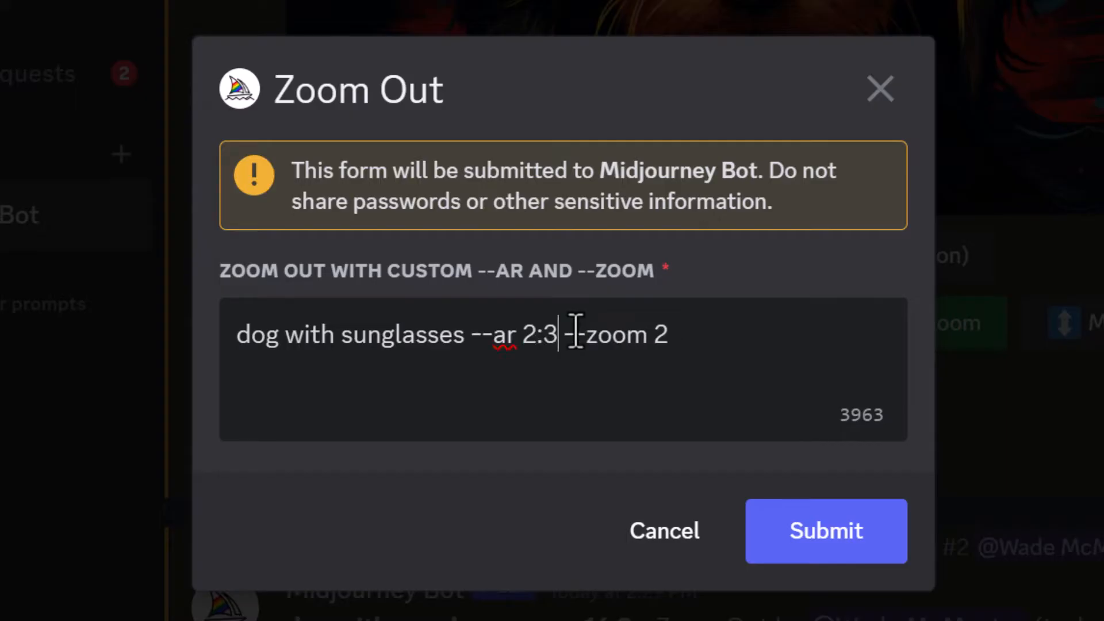
click(796, 547)
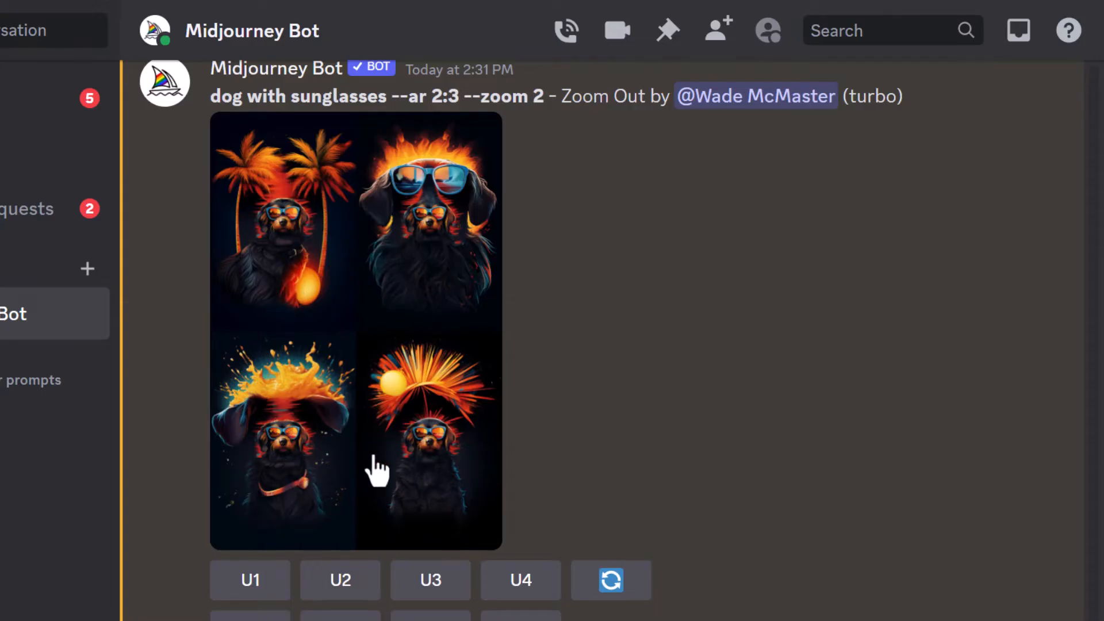
- Make the upscaled second widescreen dog image square and compare the resulting grid with the original
scroll(376, 470, up, 15)
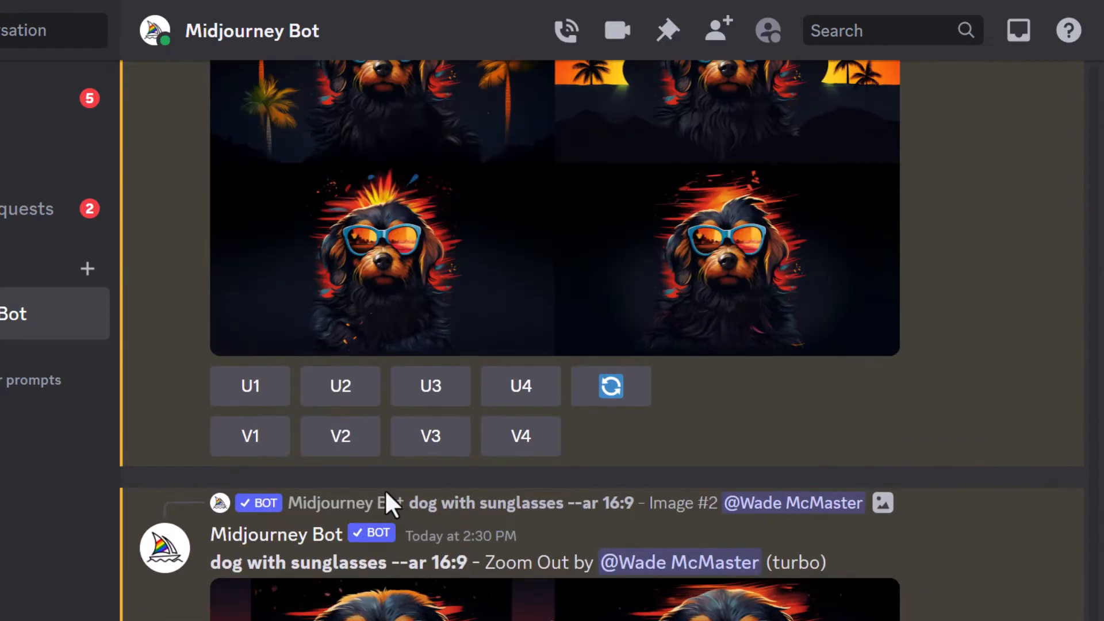
scroll(384, 489, up, 15)
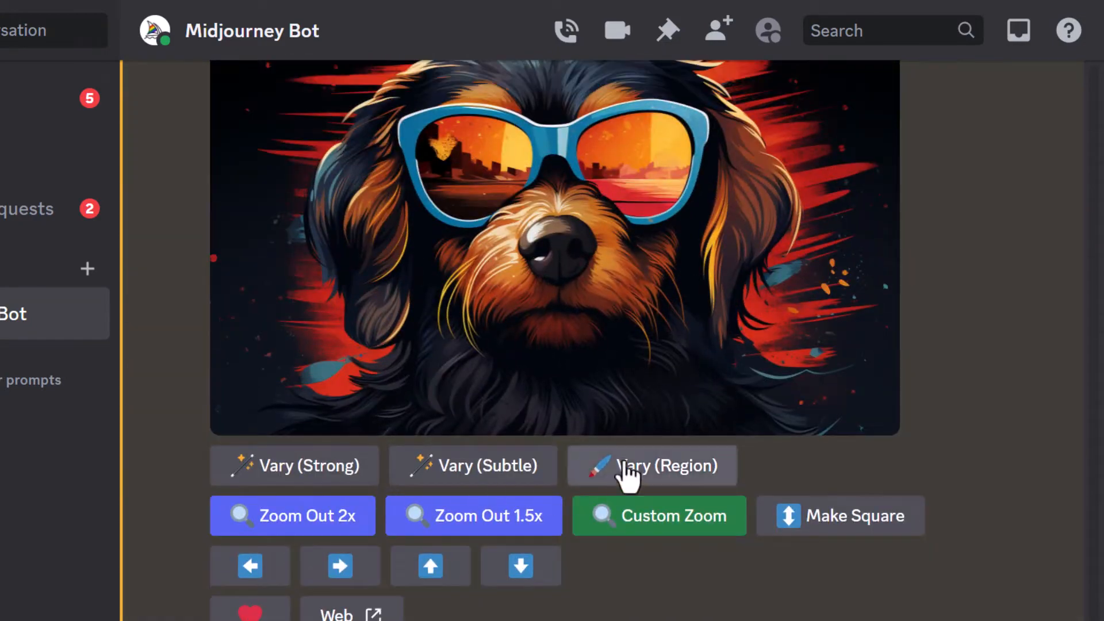
scroll(633, 460, up, 2)
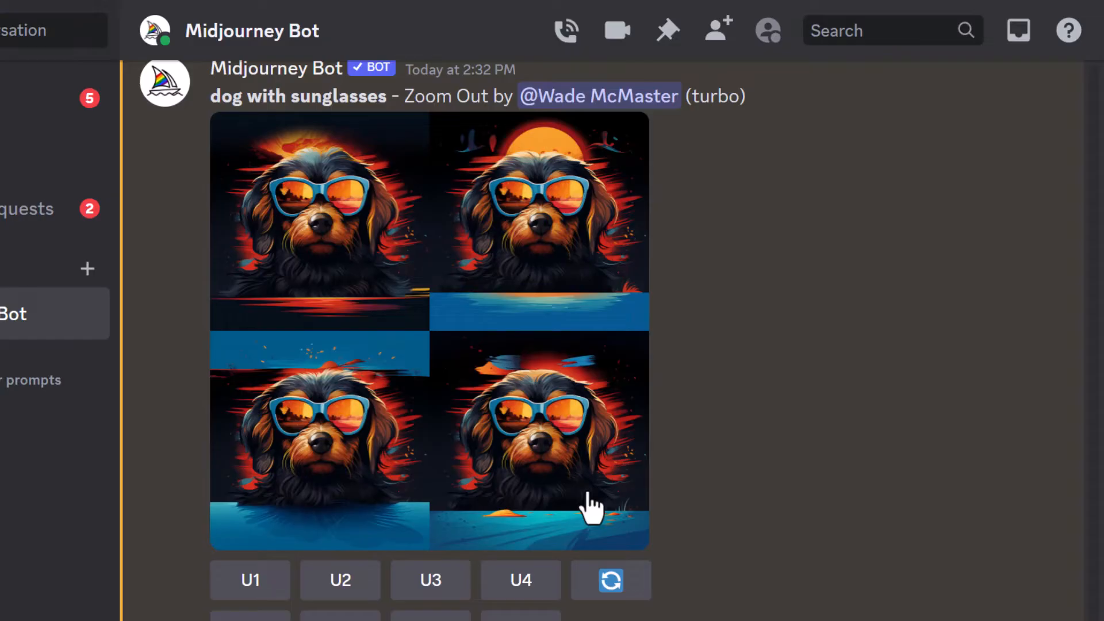
scroll(562, 505, up, 3)
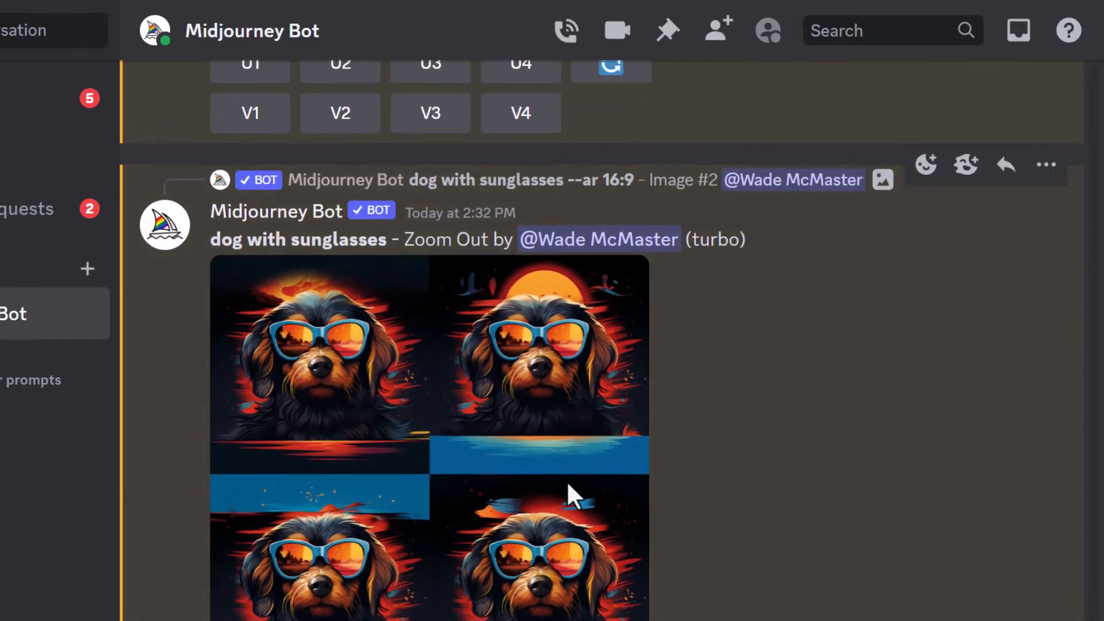
scroll(569, 492, down, 3)
scroll(538, 518, up, 12)
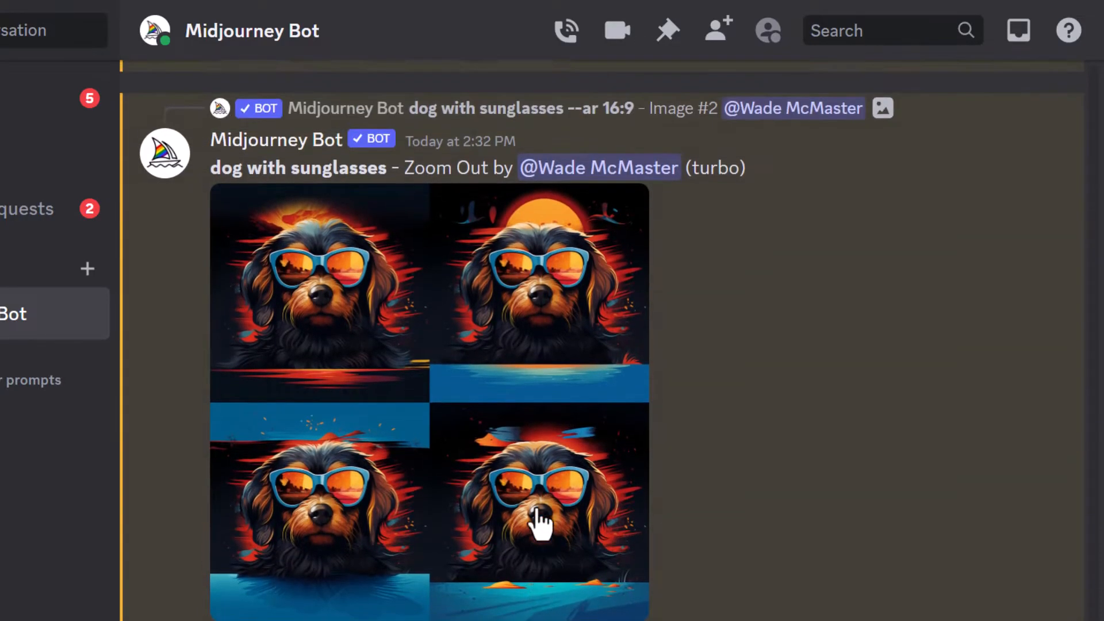
scroll(537, 473, up, 15)
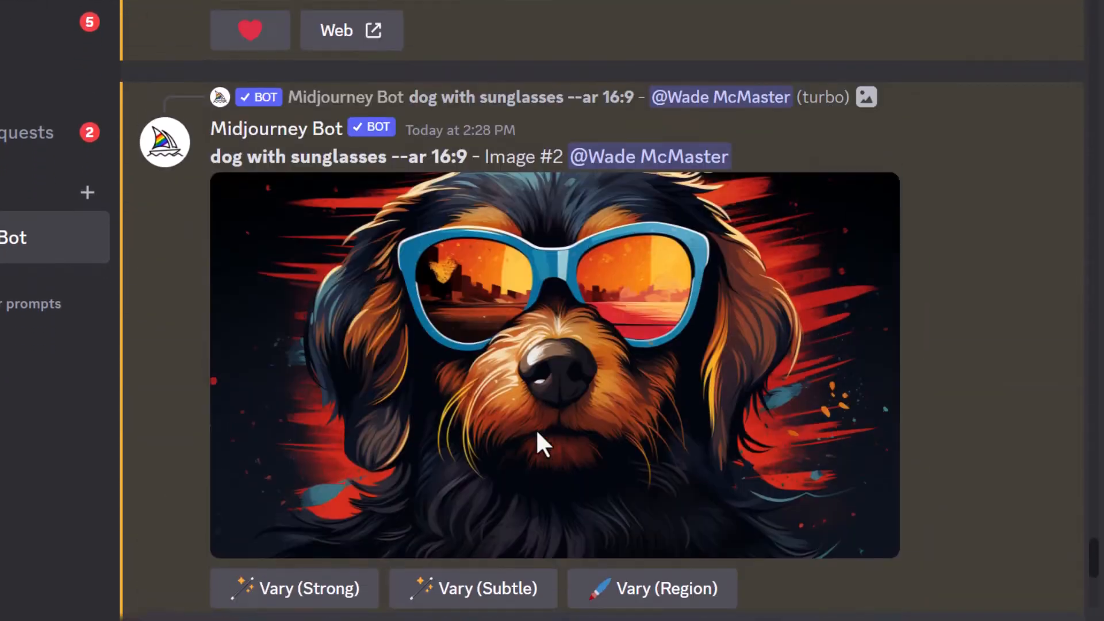
- Pan down on the upscaled first widescreen dog image, the one with orange sunglasses
scroll(592, 385, up, 4)
scroll(592, 391, down, 1)
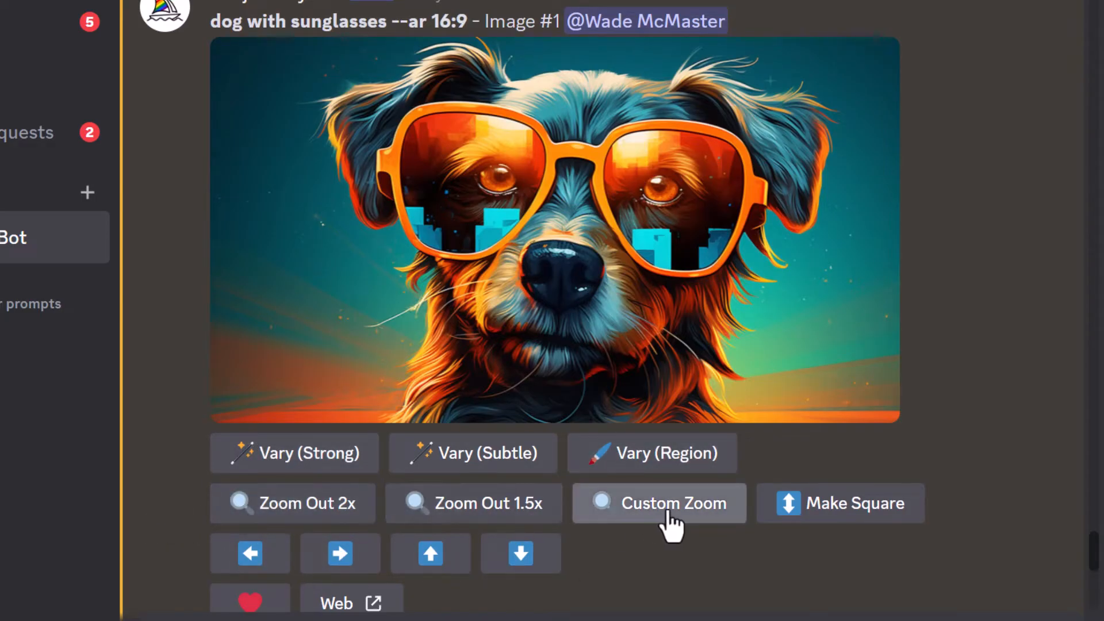
click(845, 511)
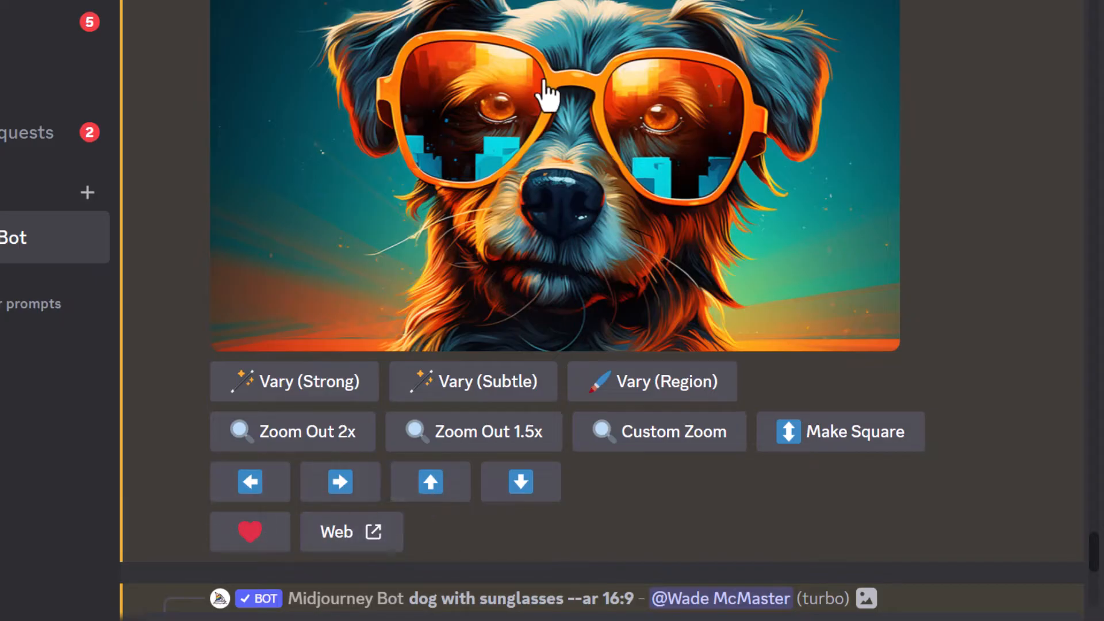
scroll(541, 196, up, 1)
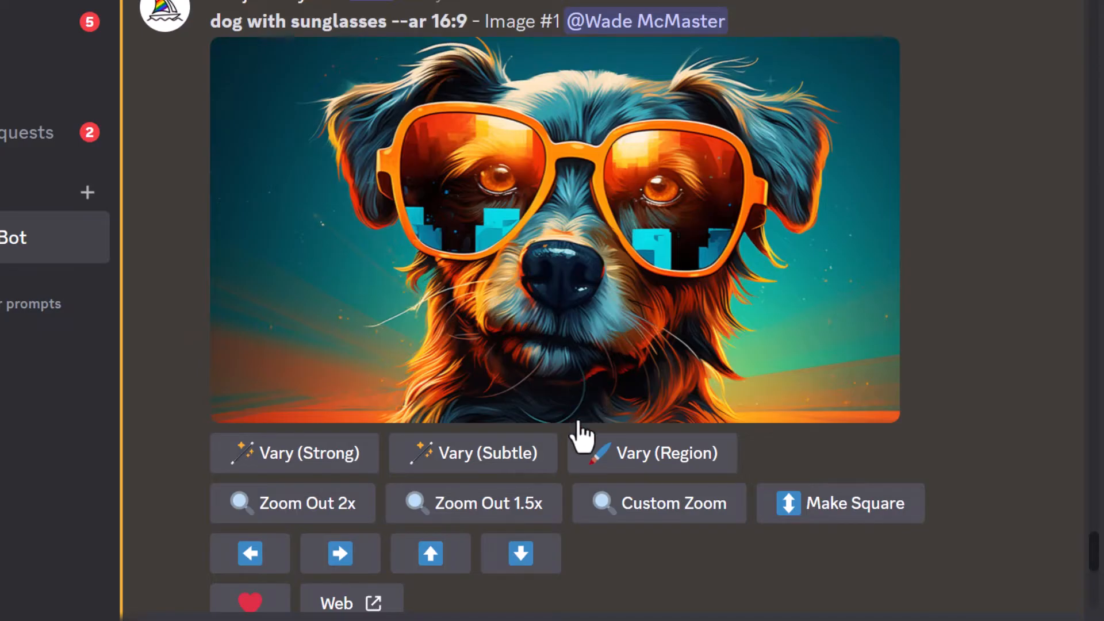
click(521, 554)
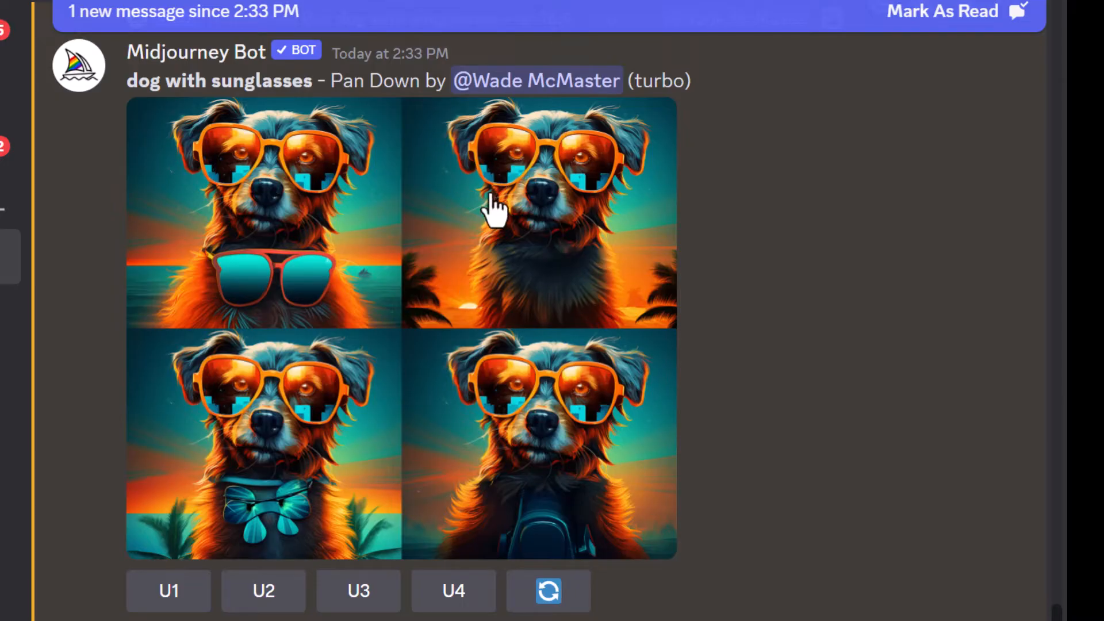
- Upscale the second image of the panned-down grid and look it over
click(278, 598)
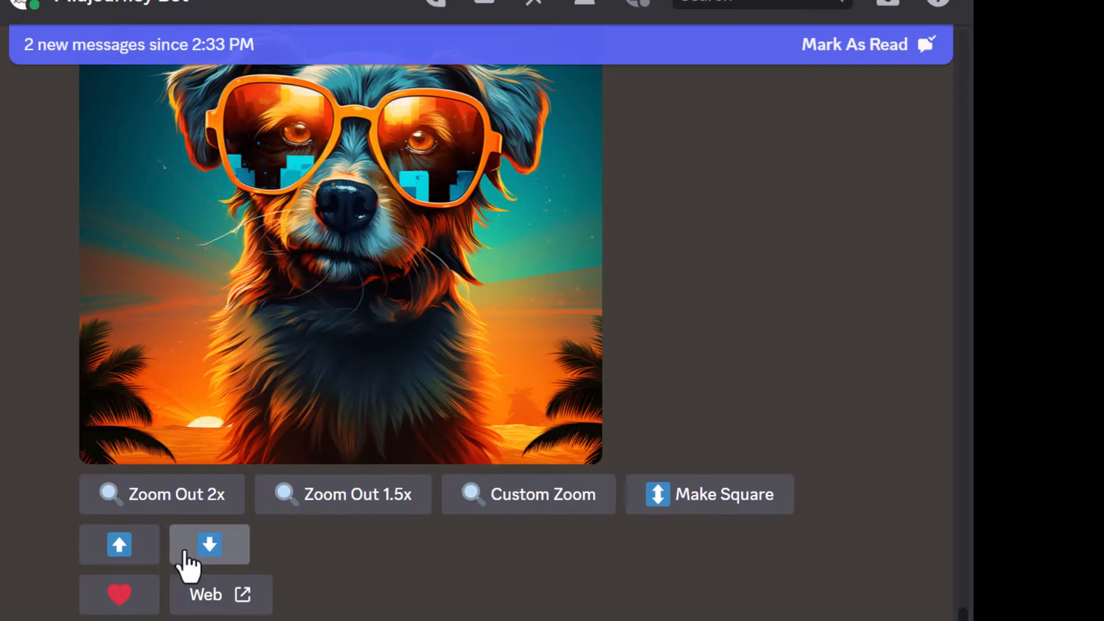
scroll(184, 551, up, 2)
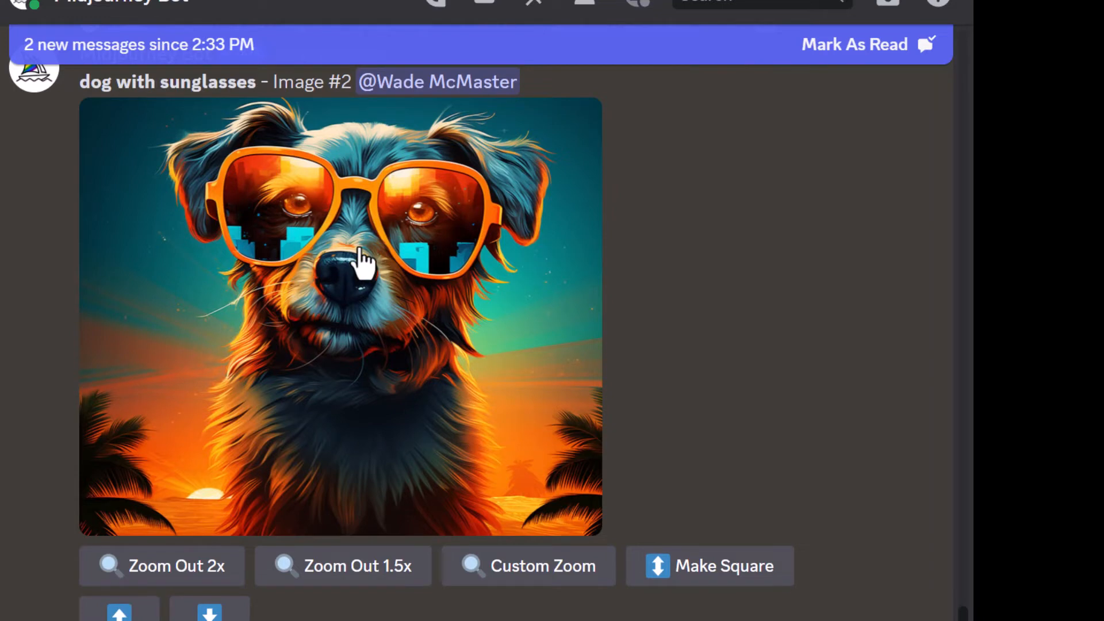
scroll(343, 304, up, 2)
scroll(344, 299, down, 4)
scroll(362, 345, up, 2)
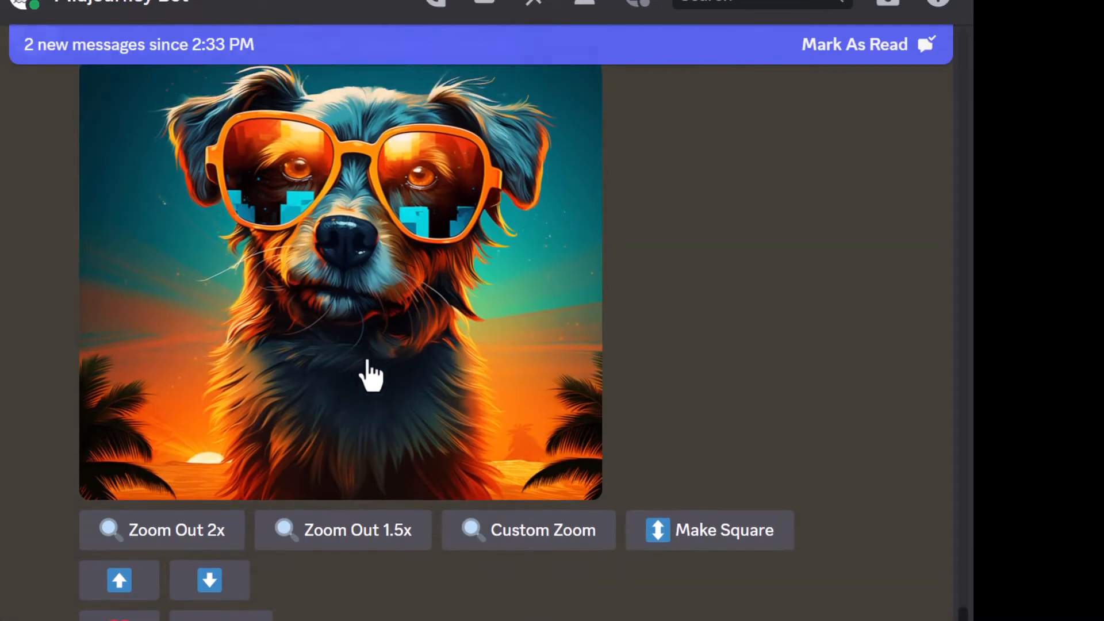
scroll(370, 328, up, 2)
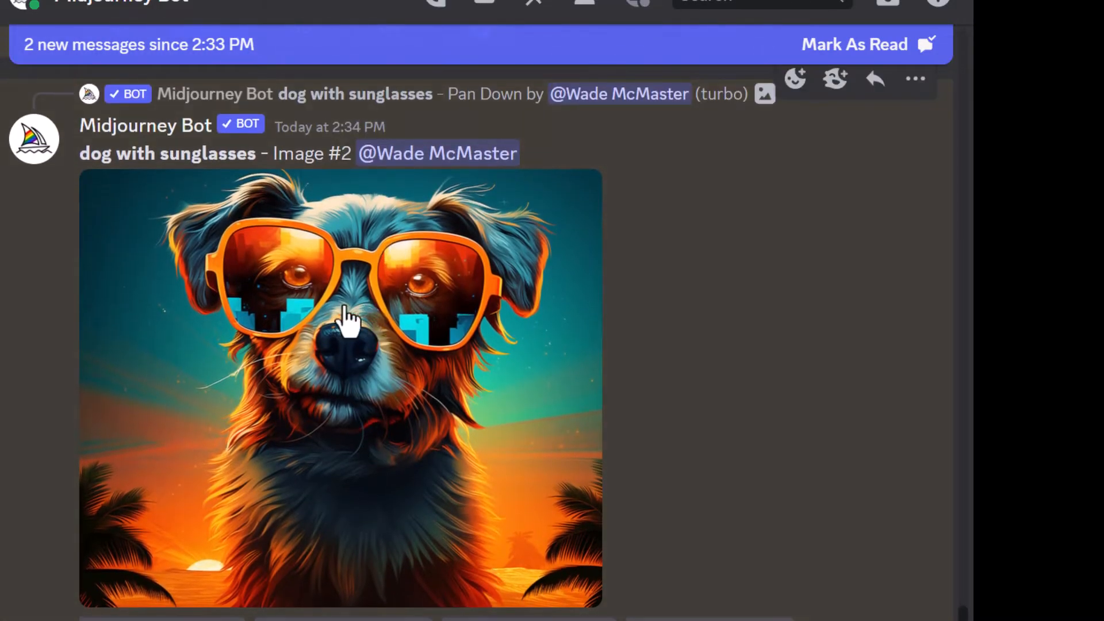
- Pan up on the upscaled panned-down dog image, upscale the second result and inspect it
scroll(334, 375, down, 4)
click(130, 553)
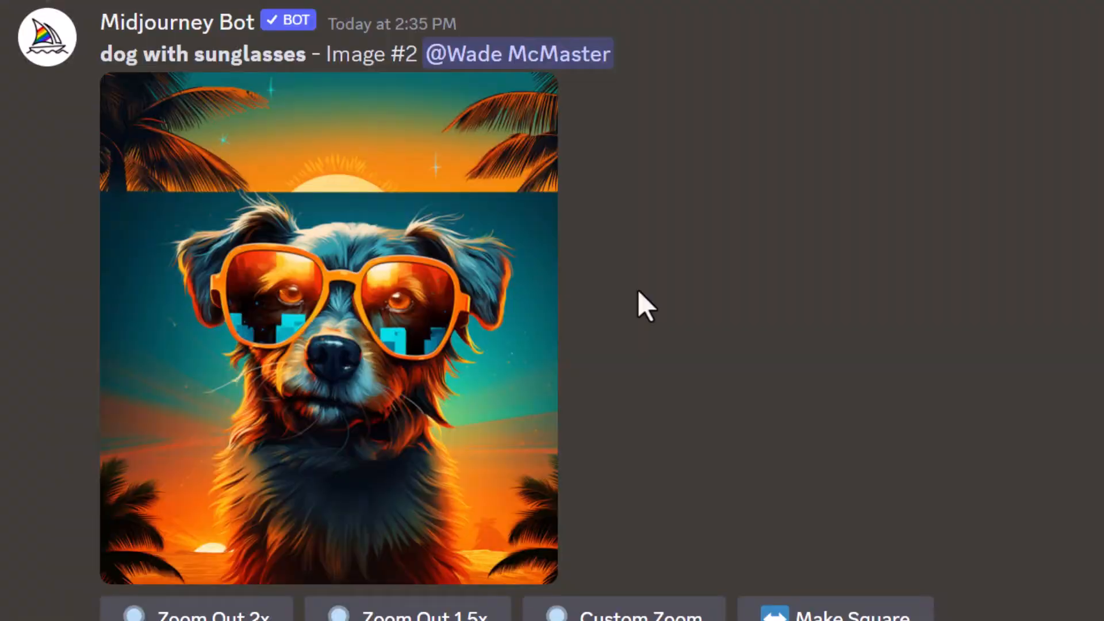
scroll(637, 290, down, 2)
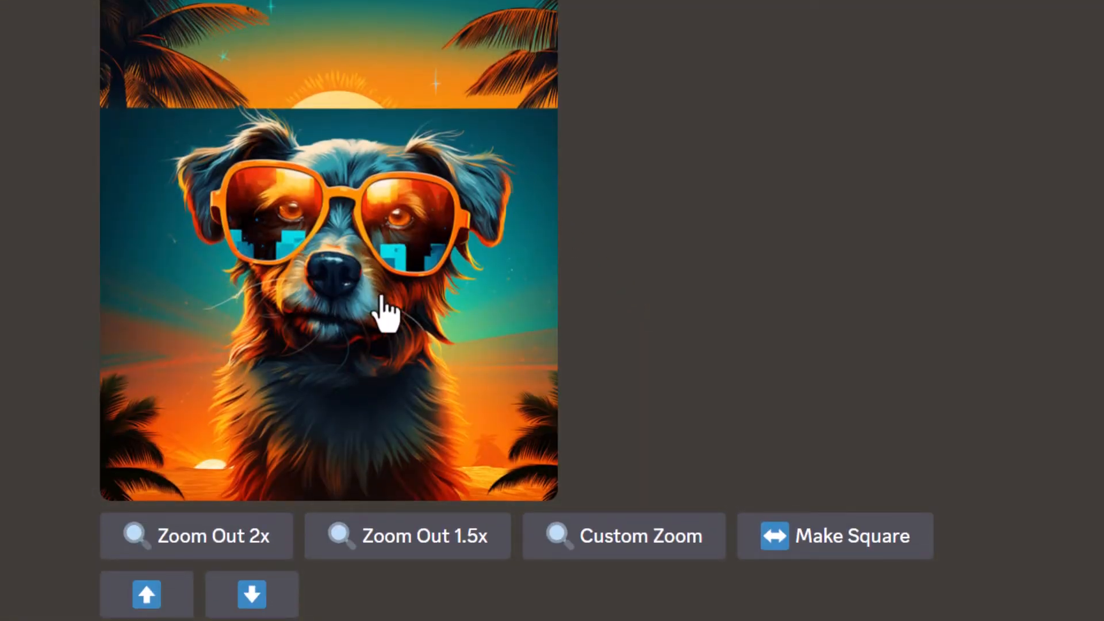
scroll(222, 575, down, 2)
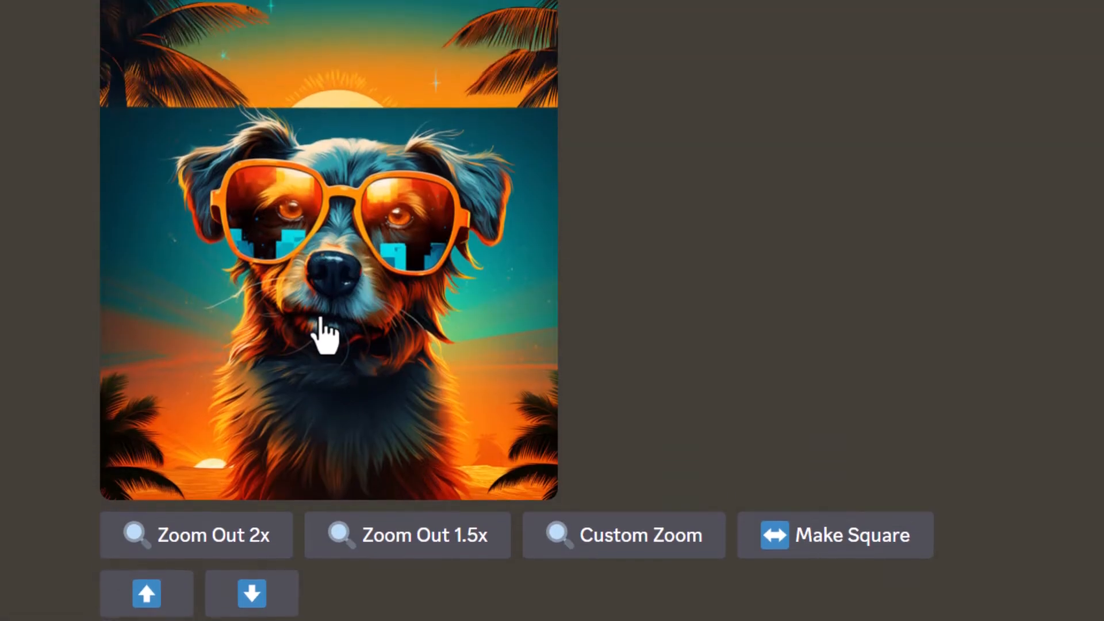
- Upscale the first image of the squared blue-sunglasses dog grid and review its variation, zoom and pan options
scroll(294, 426, up, 15)
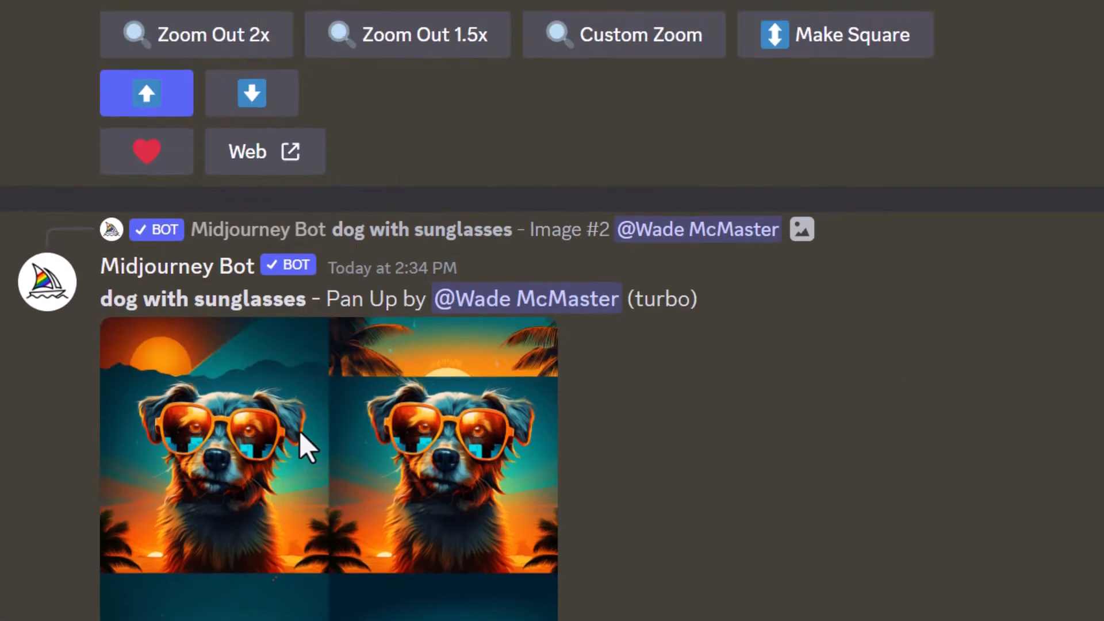
scroll(300, 430, up, 3)
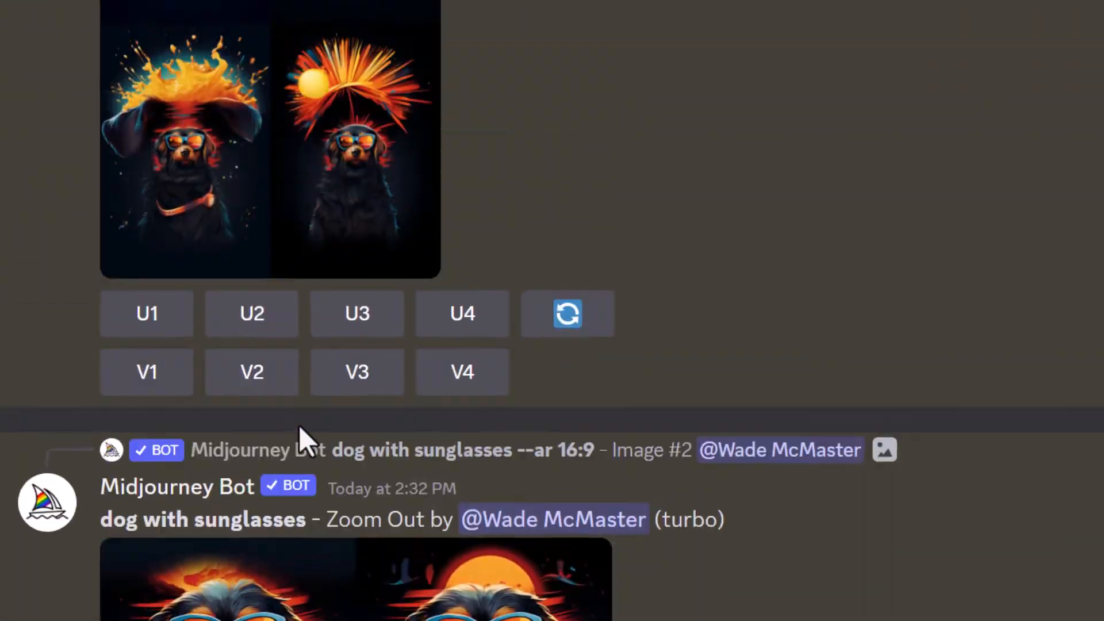
scroll(299, 426, down, 4)
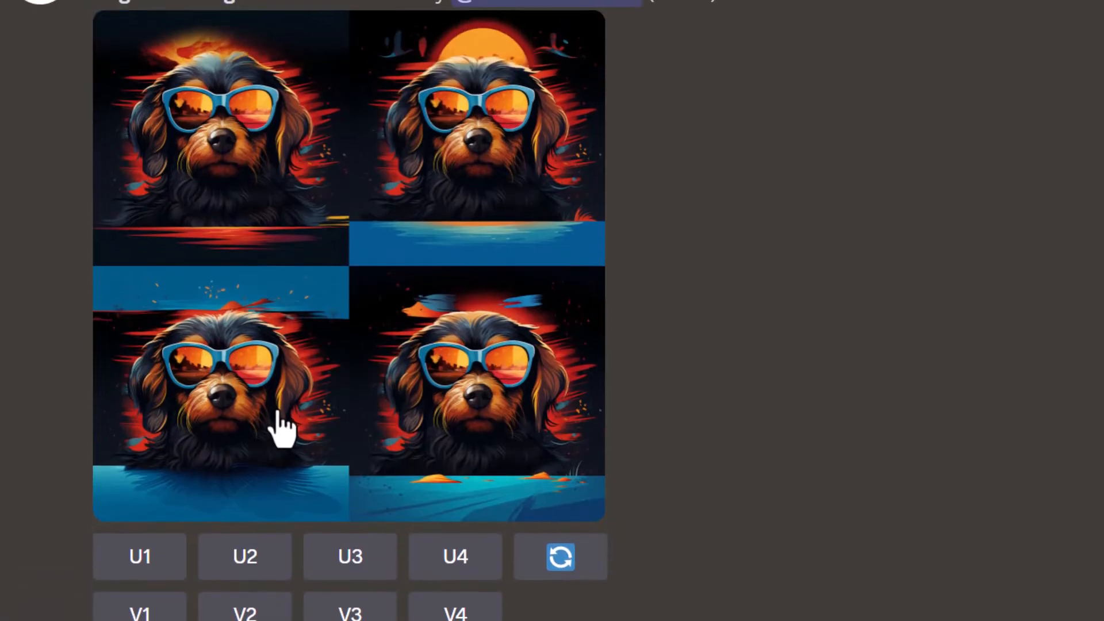
click(131, 561)
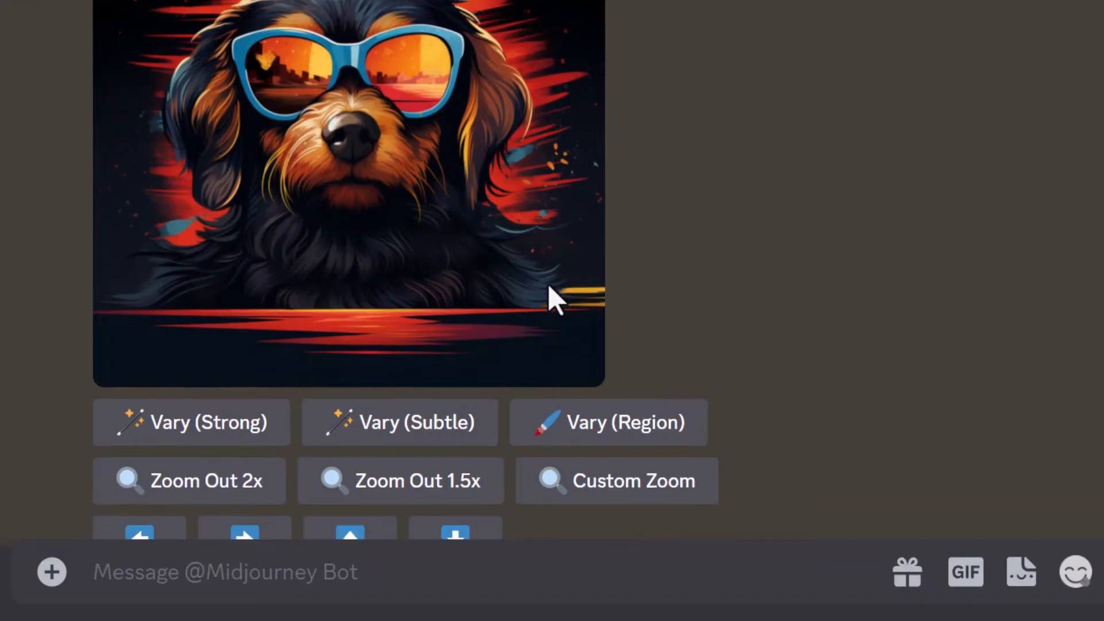
scroll(190, 316, down, 2)
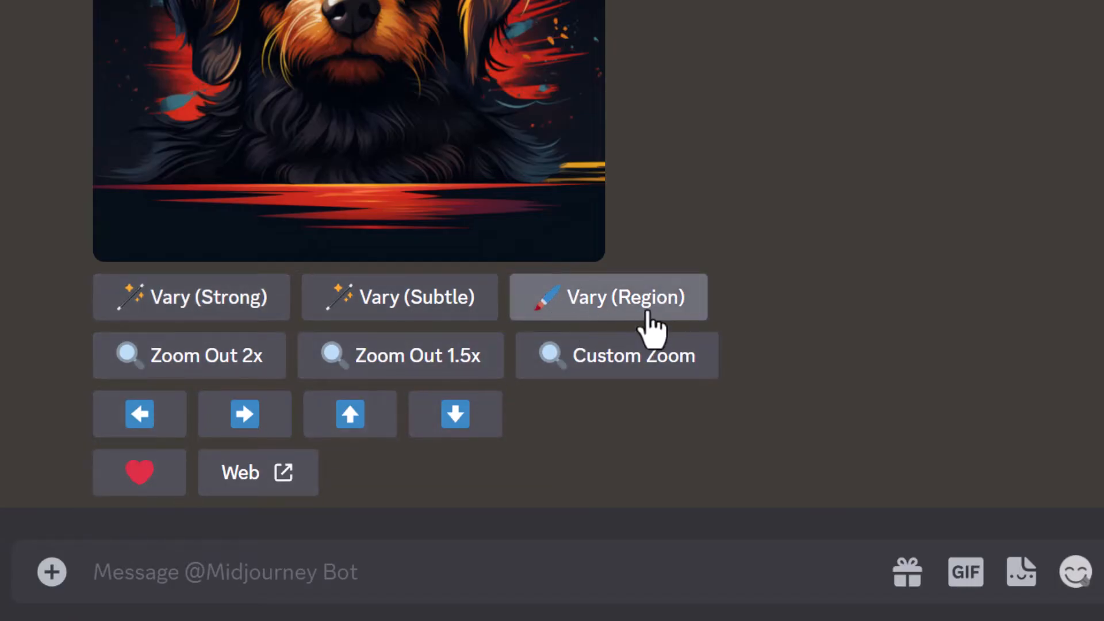
scroll(649, 322, up, 2)
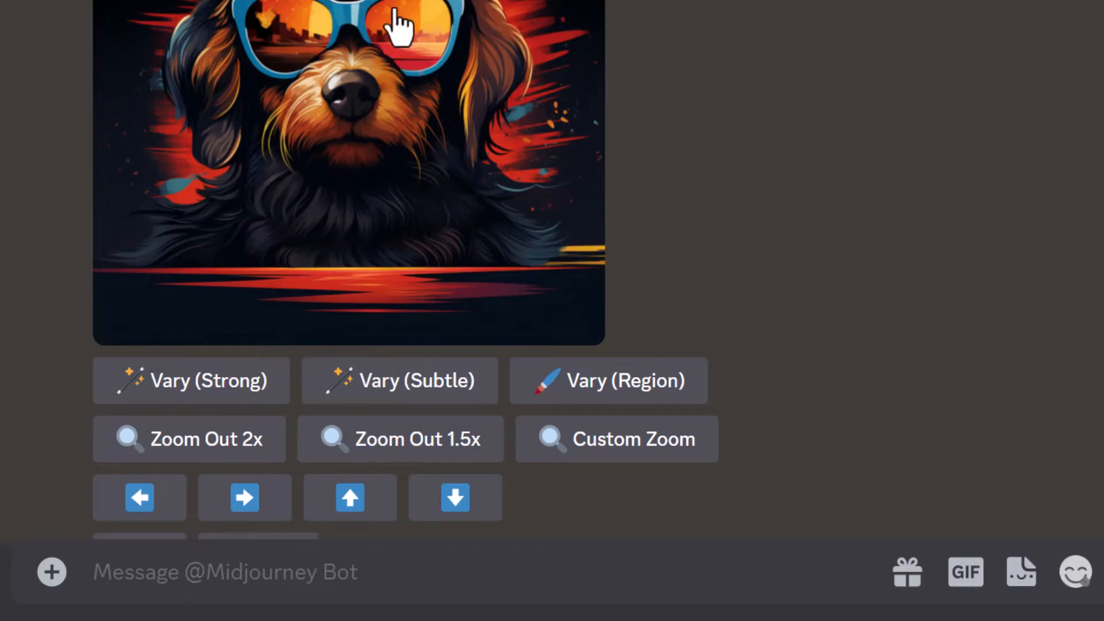
- Vary a region of the upscaled blue-sunglasses dog by selecting a rectangle over its nose and submitting it
click(634, 393)
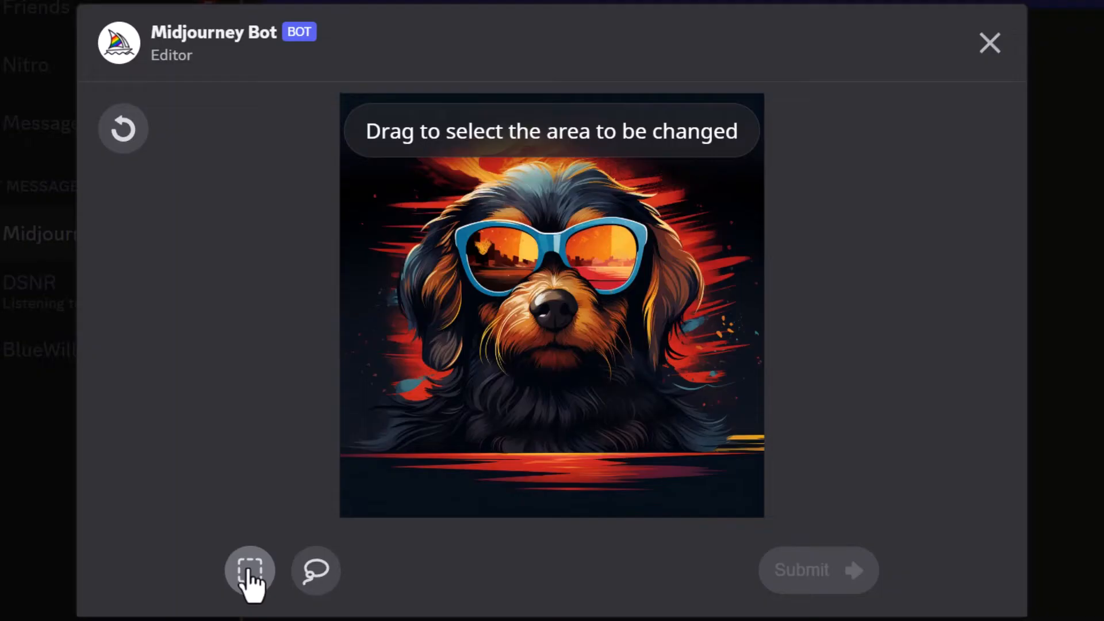
drag(516, 276, 592, 351)
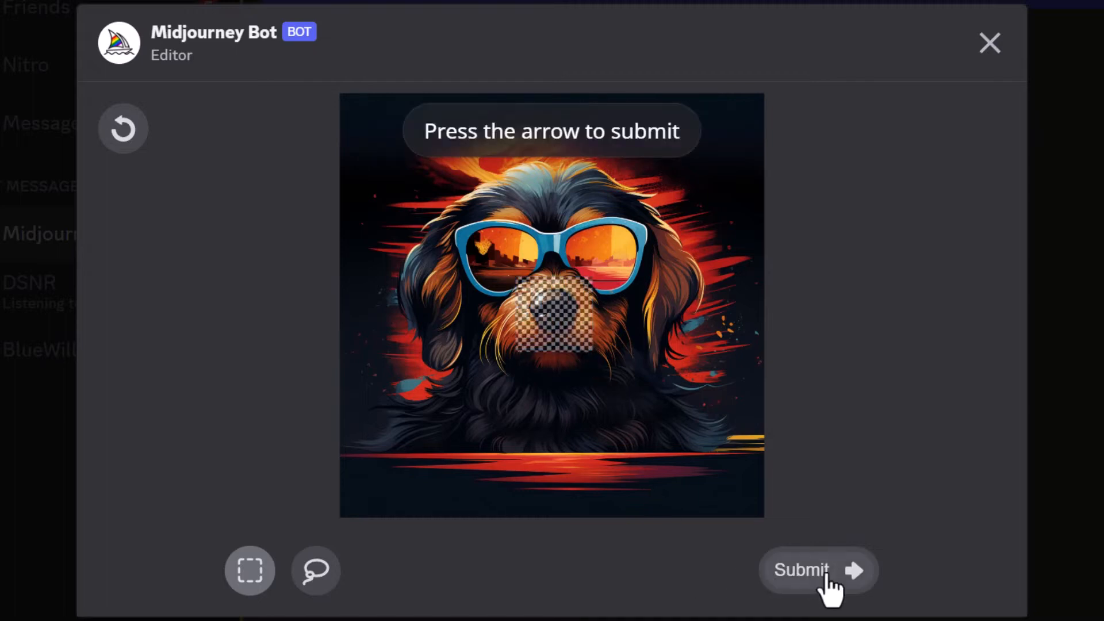
click(827, 573)
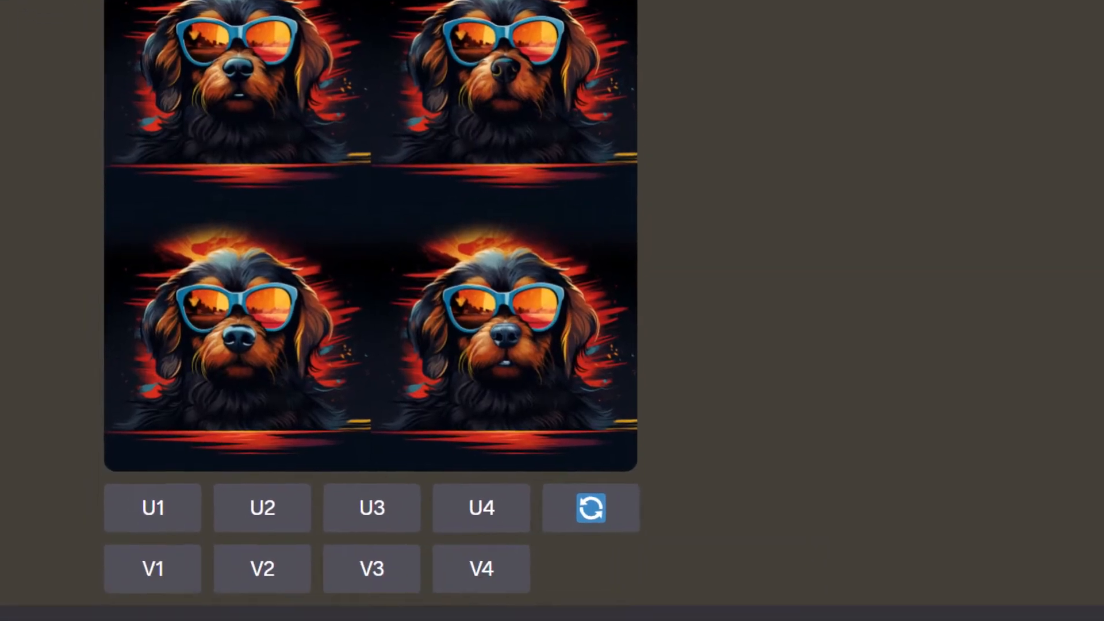
- Send the /settings command to the Midjourney Bot to display the personal settings
click(202, 540)
text(/se)
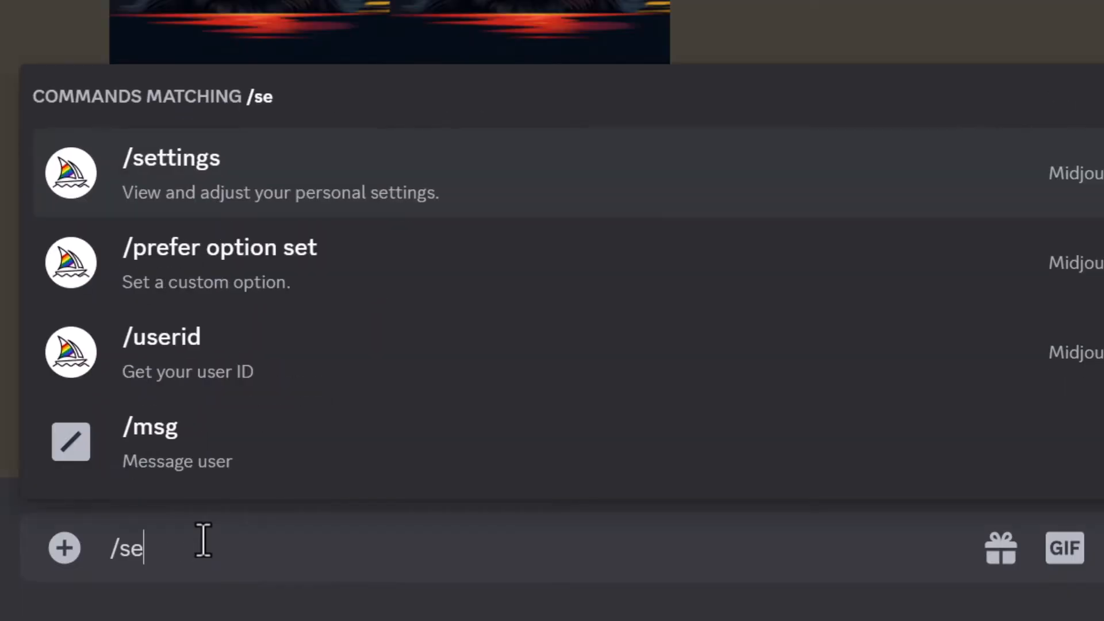
text(ttings)
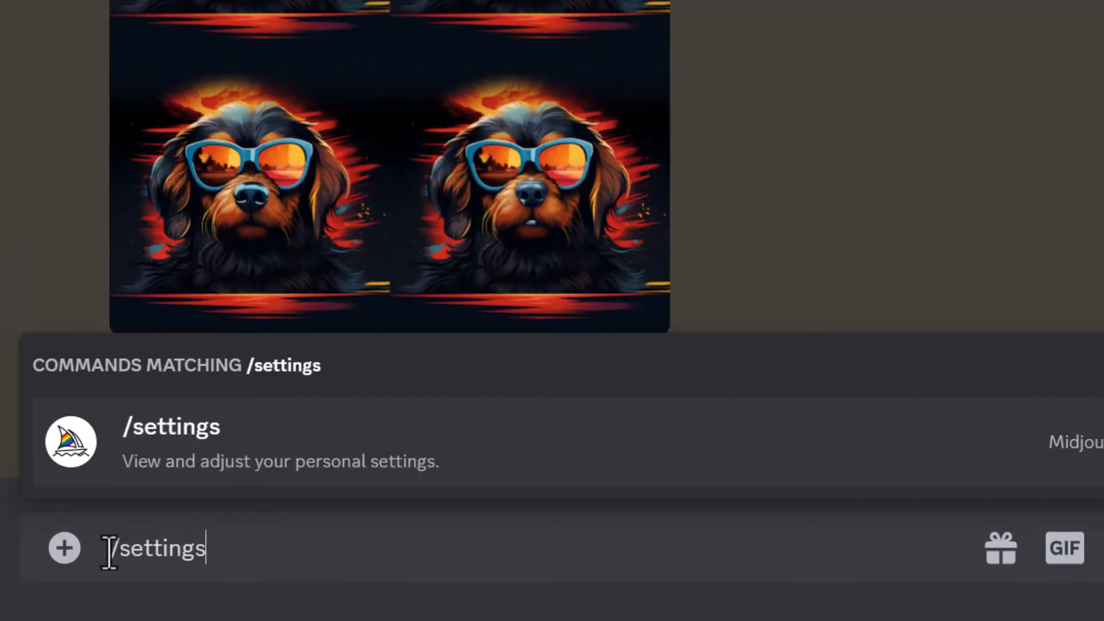
drag(109, 553, 133, 559)
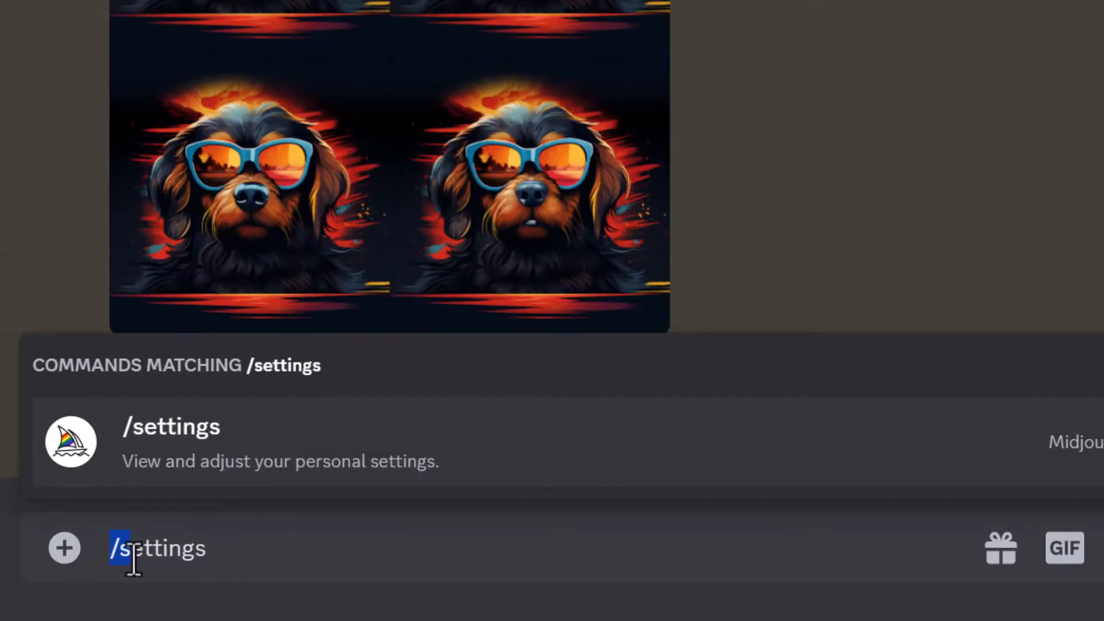
click(212, 562)
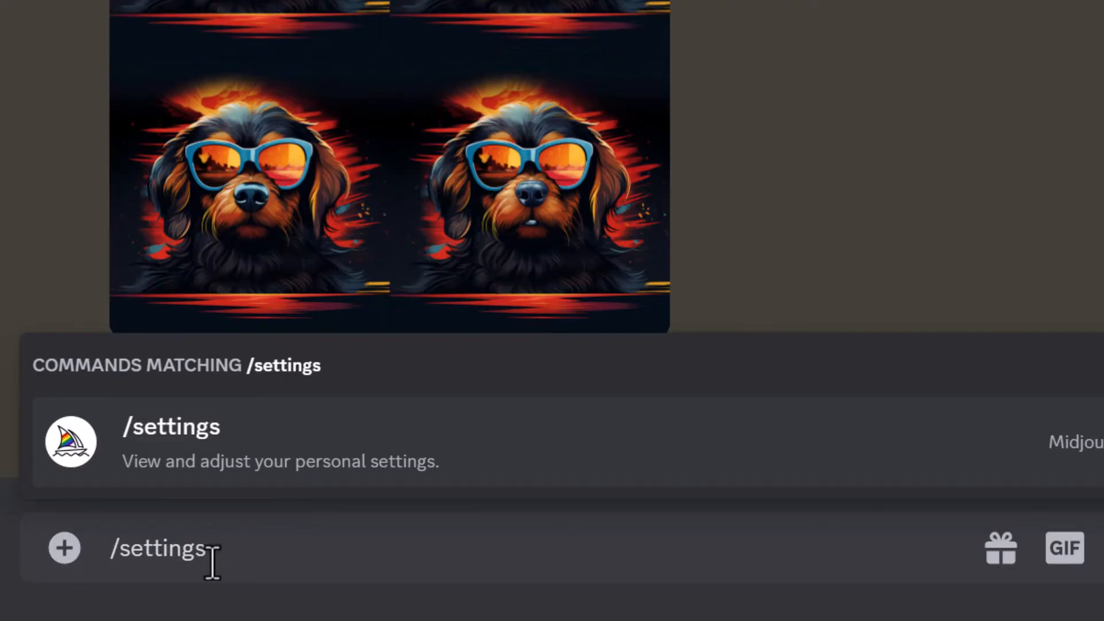
key(Return)
key(Return)
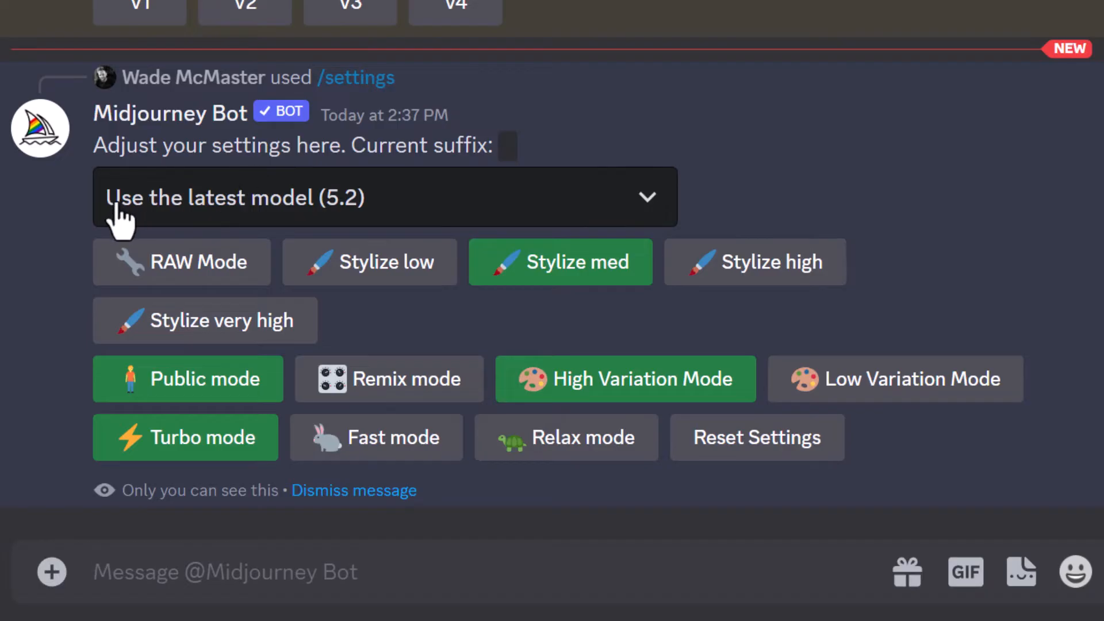
- Review the available Midjourney and Niji model versions in the settings without changing the selected model
click(290, 220)
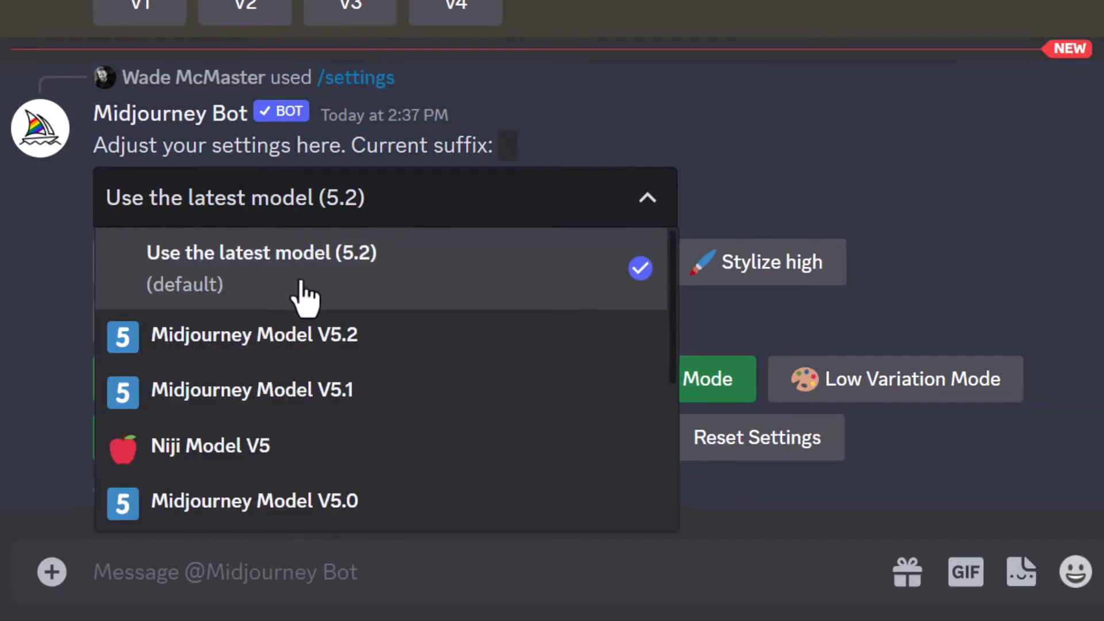
scroll(304, 298, down, 5)
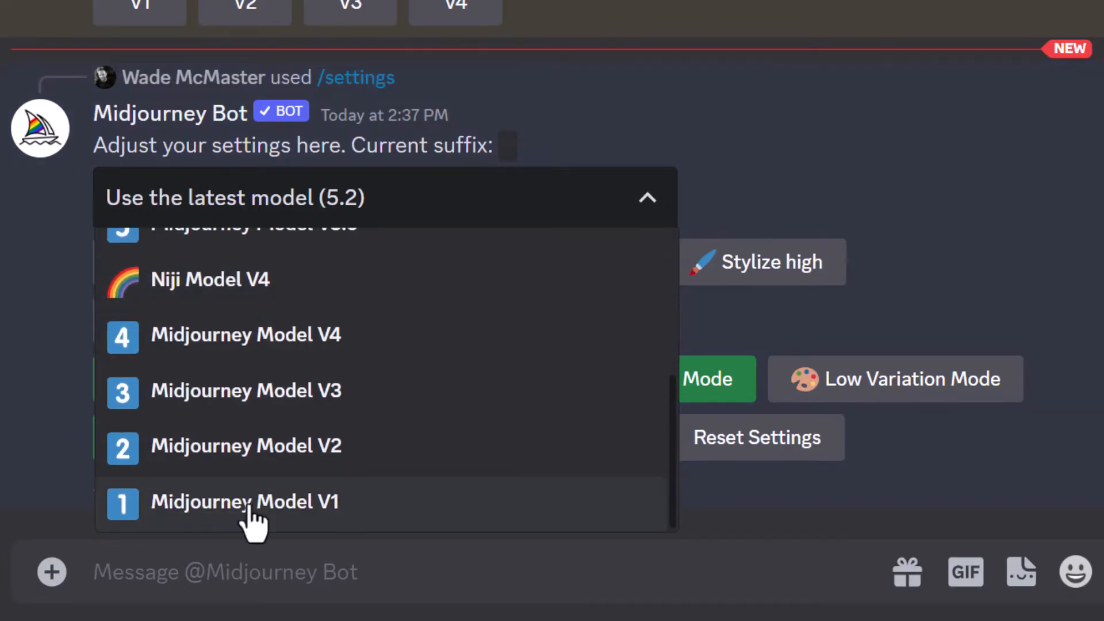
scroll(253, 495, up, 2)
scroll(253, 417, up, 3)
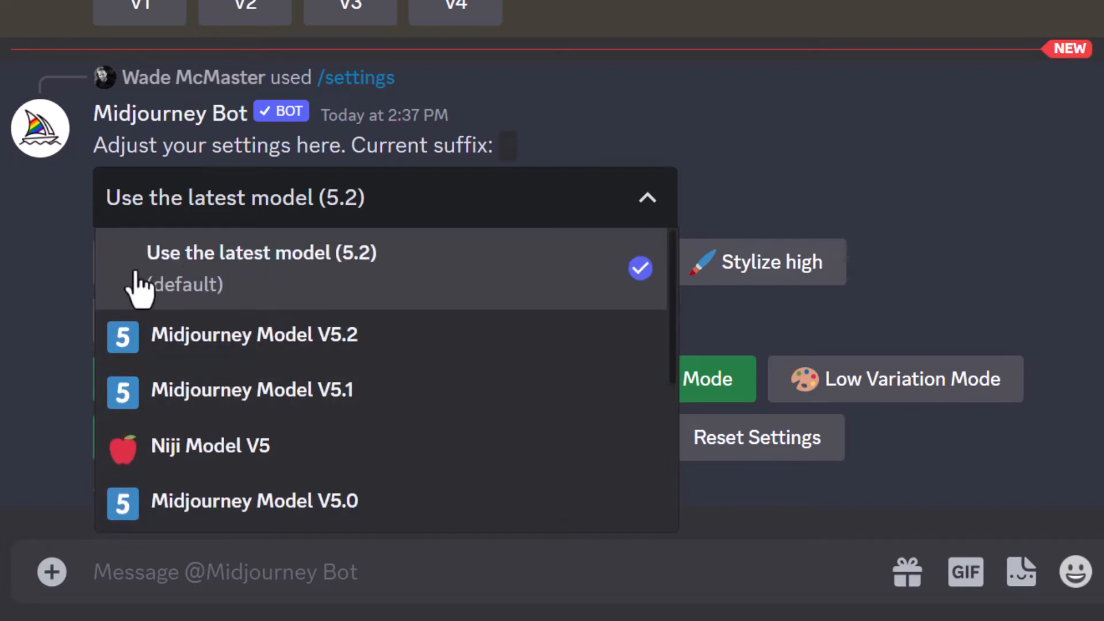
scroll(284, 302, down, 1)
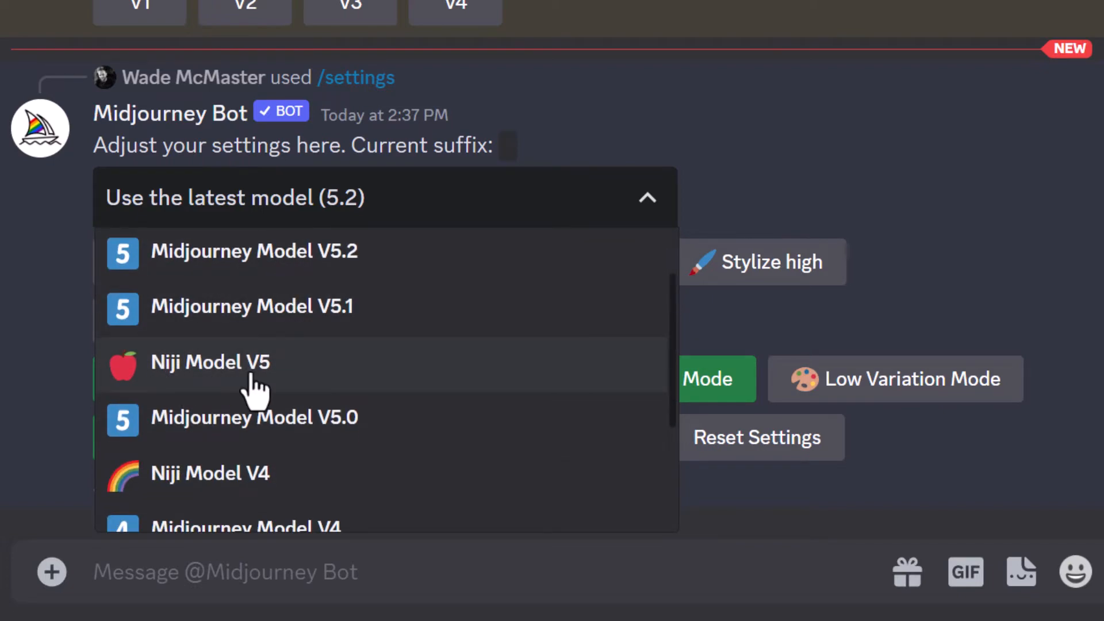
scroll(253, 391, down, 3)
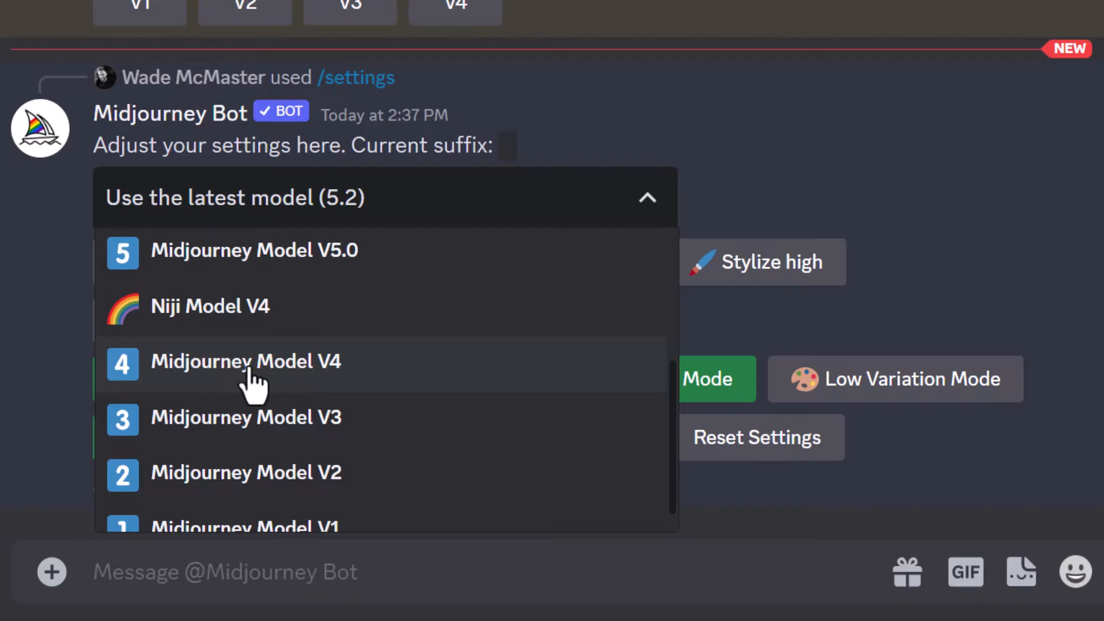
scroll(249, 370, down, 1)
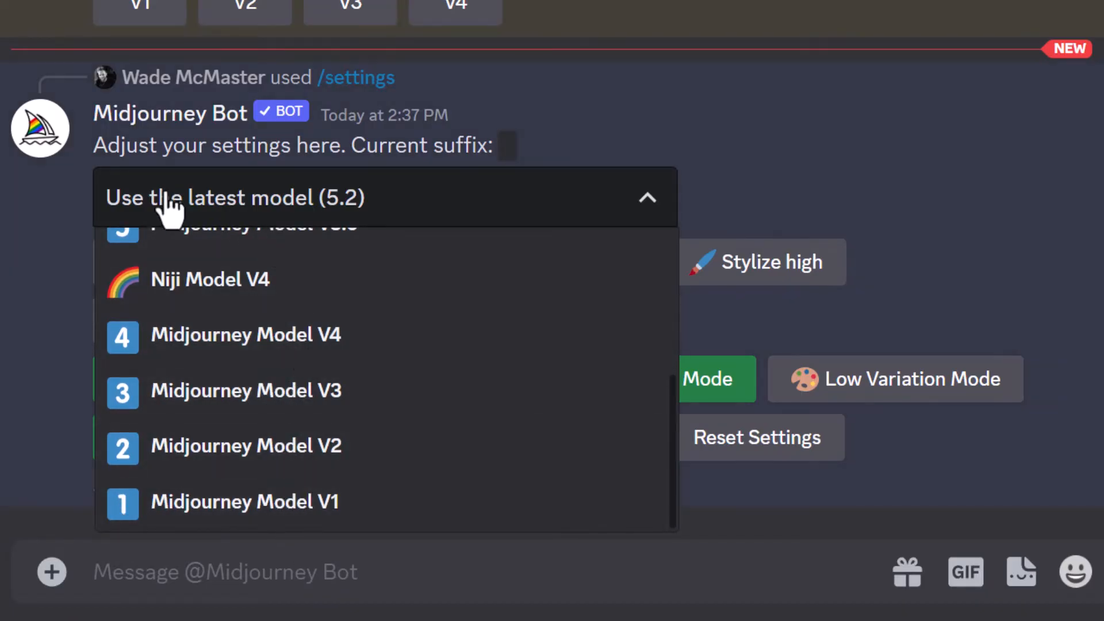
click(558, 153)
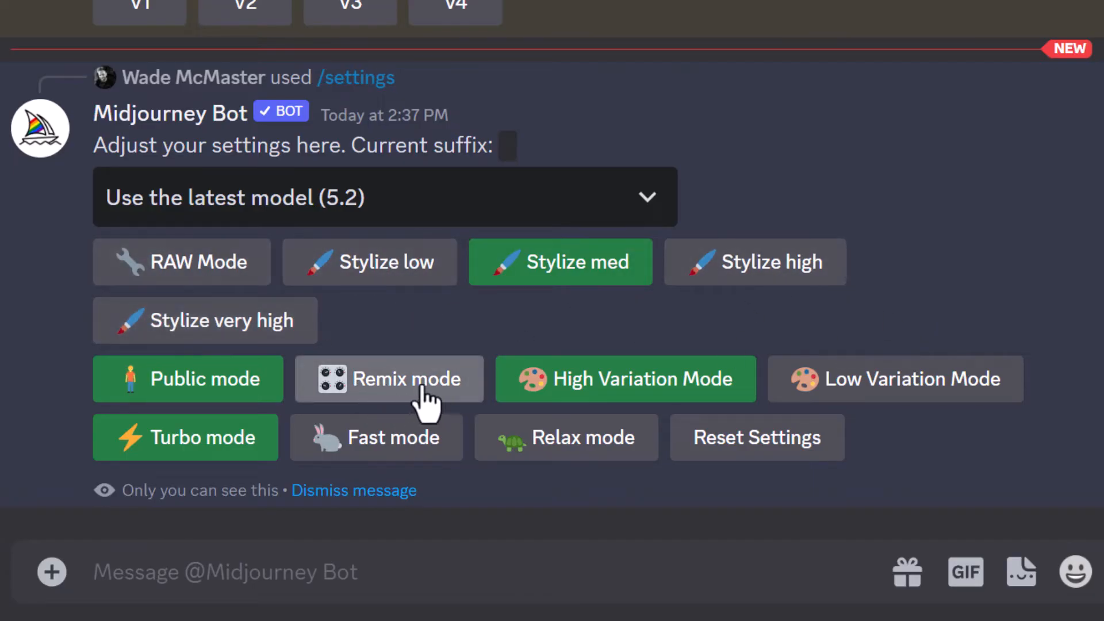
- Turn on Remix mode, then reopen Vary (Region) for the upscaled blue-sunglasses dog and clear its nose selection
click(384, 383)
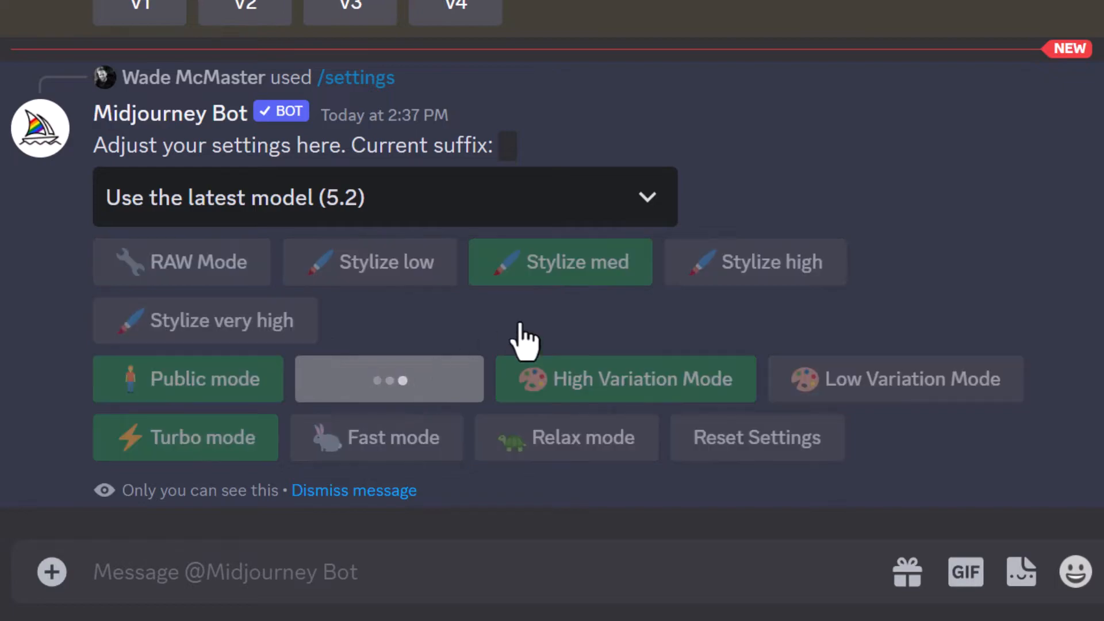
scroll(566, 403, up, 12)
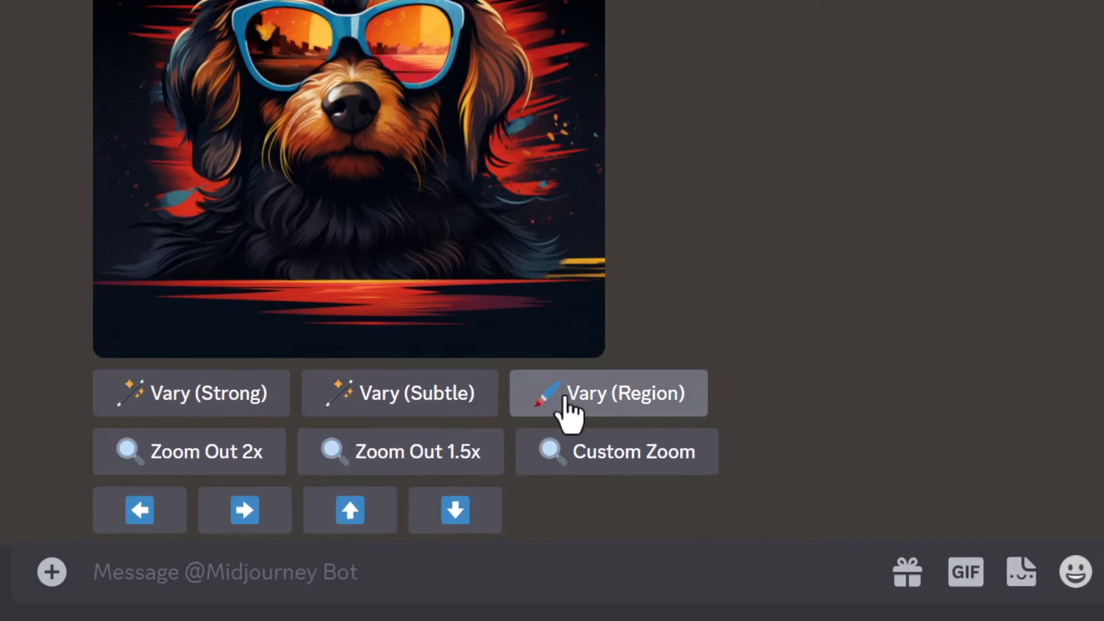
click(634, 401)
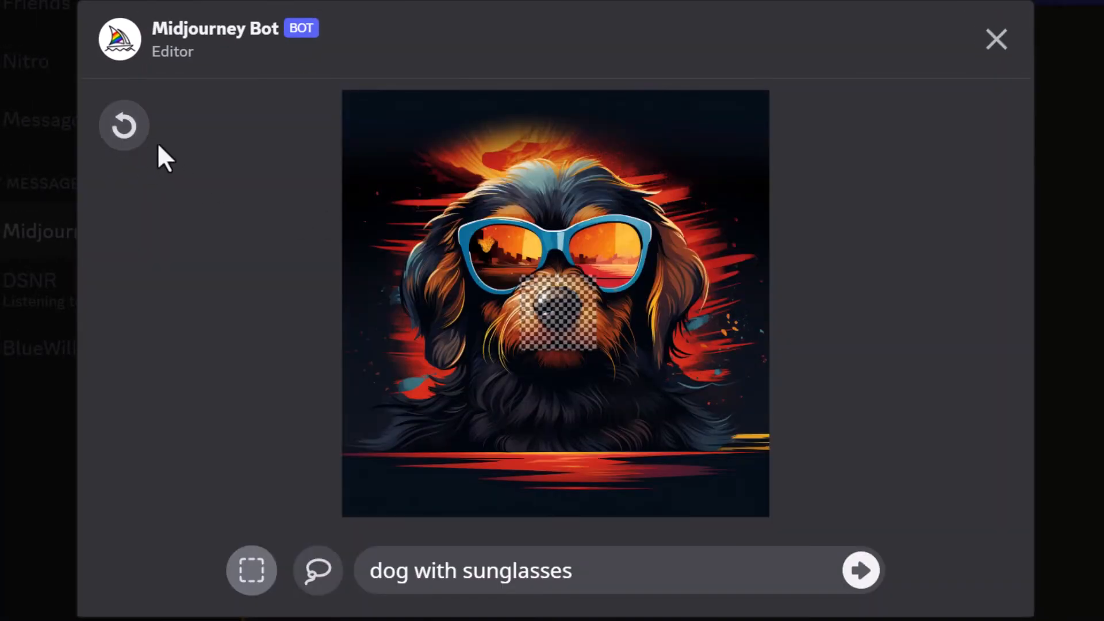
click(135, 141)
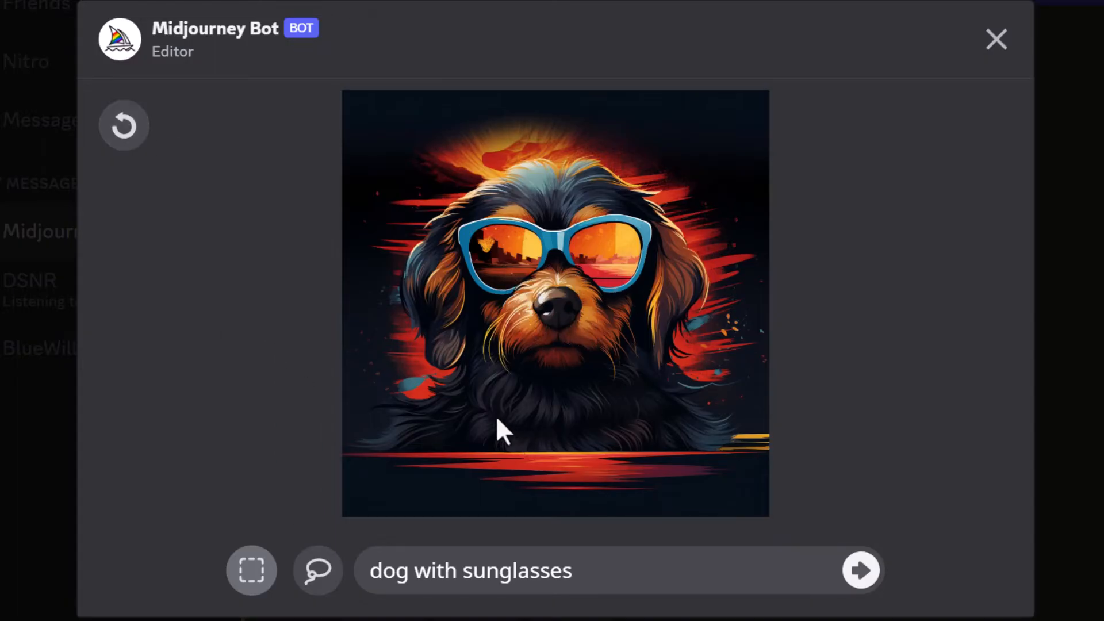
- Lasso the area around the dog's mouth and submit the prompt "dog with sunglasses, toothy grin, big smile, teeth"
click(319, 577)
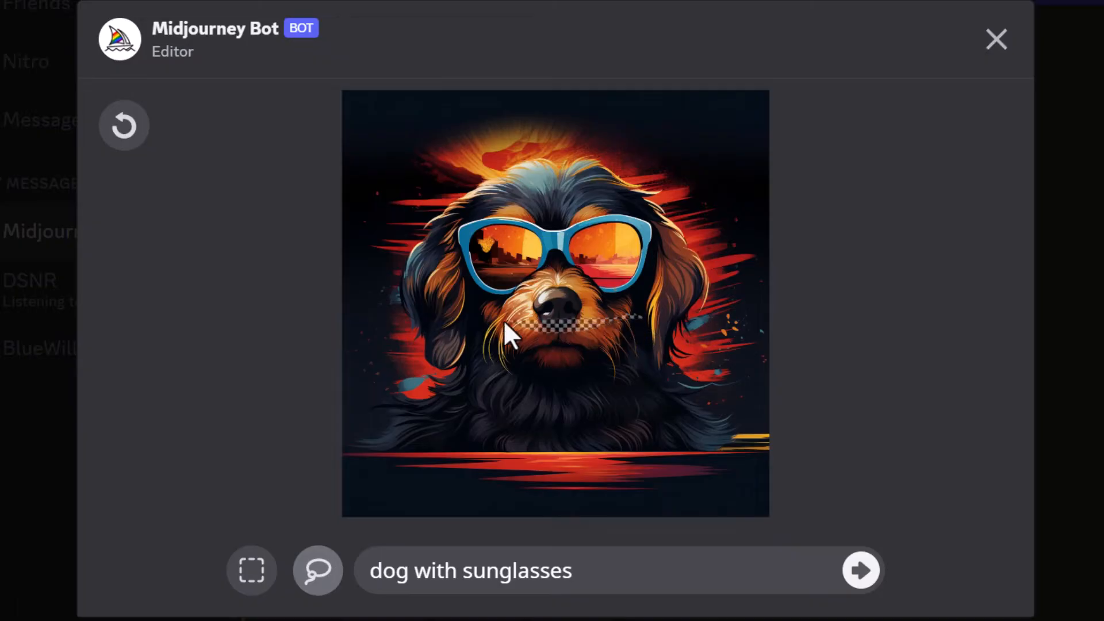
mouse_move(468, 337)
mouse_down()
mouse_move(496, 383)
mouse_move(562, 412)
mouse_up()
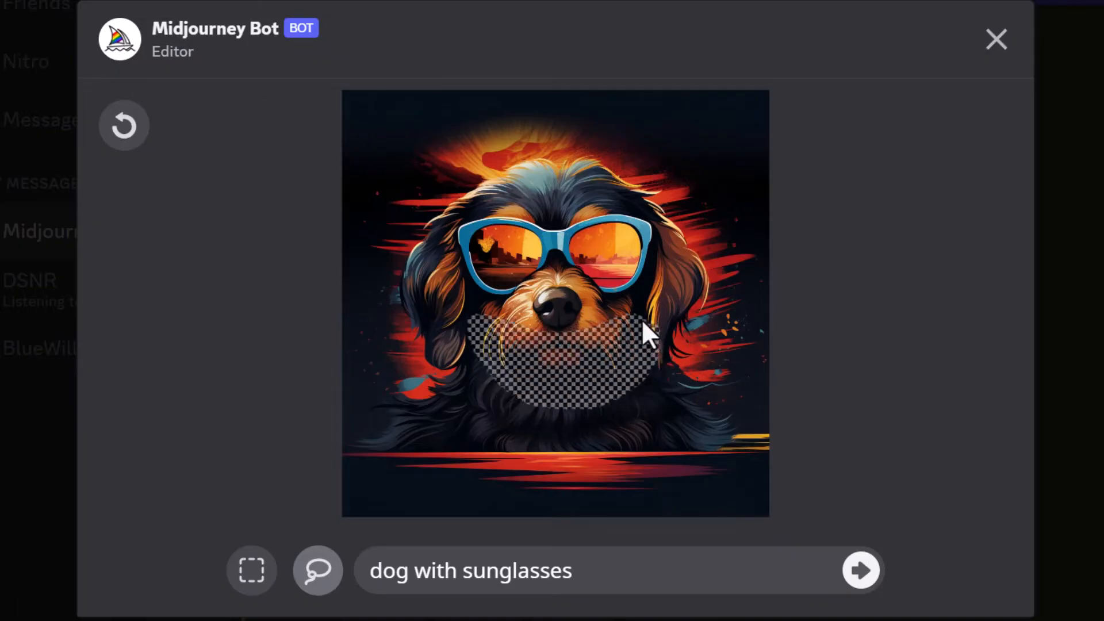
drag(641, 319, 642, 319)
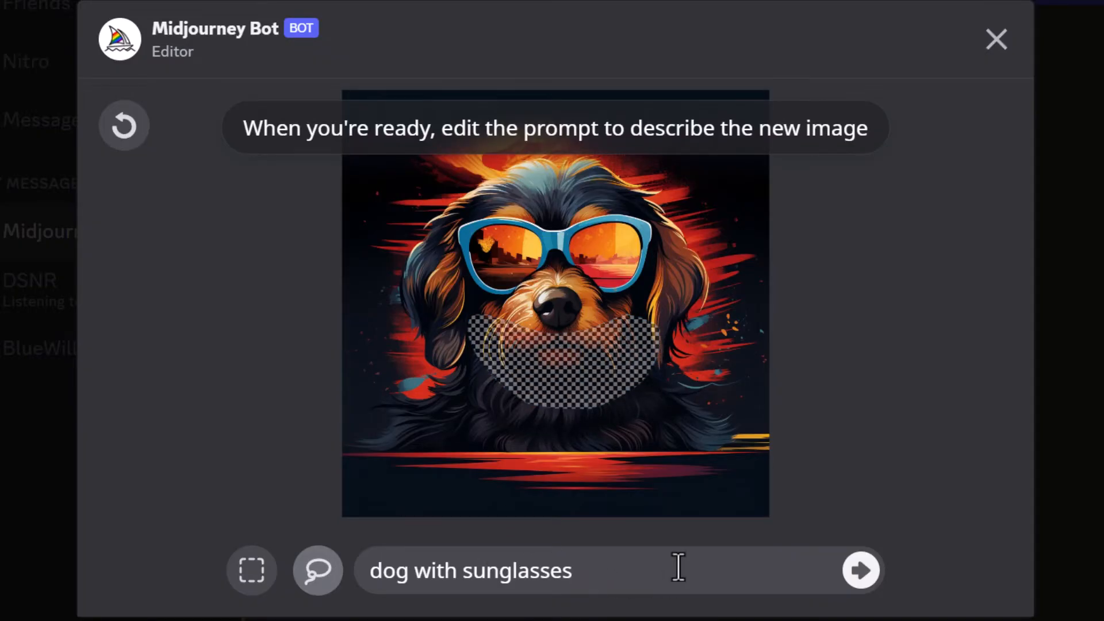
text(, toothy grin)
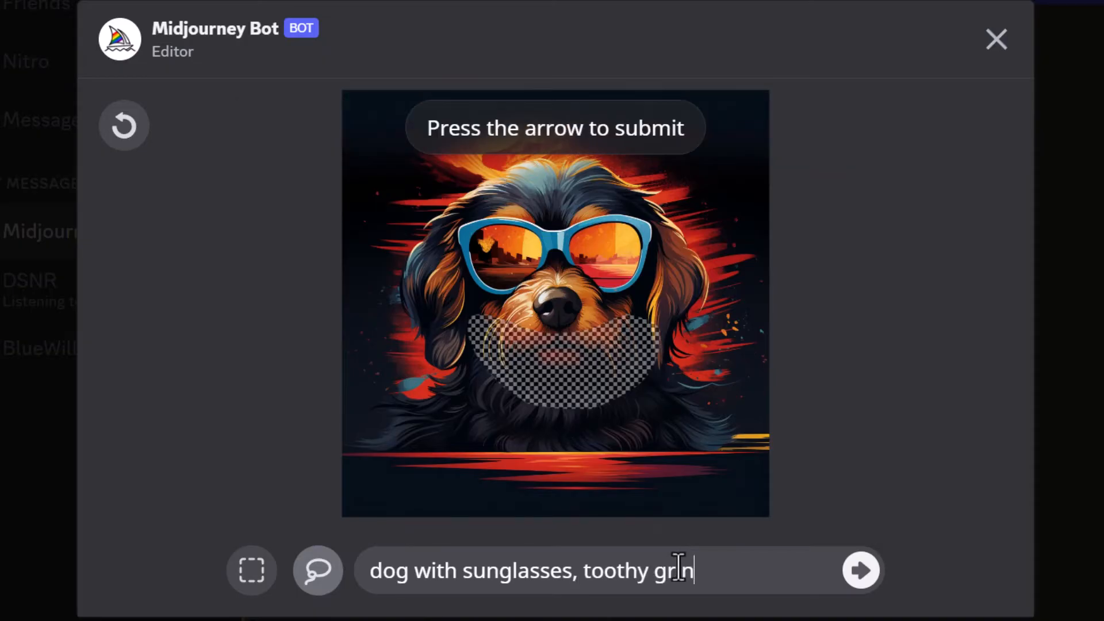
text(, big smile, teeth)
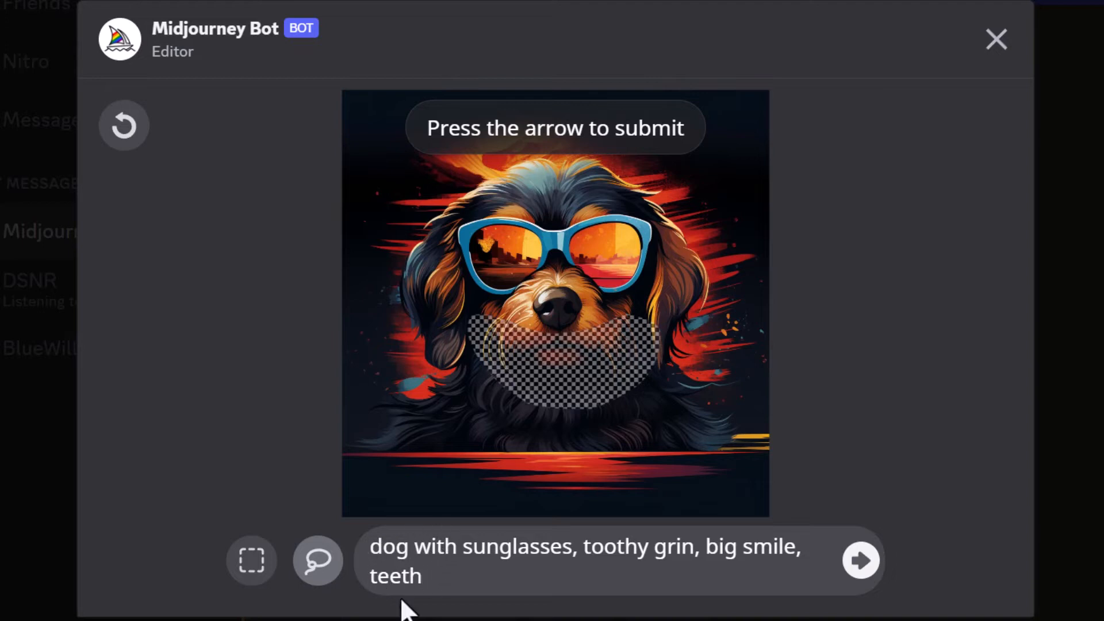
click(854, 562)
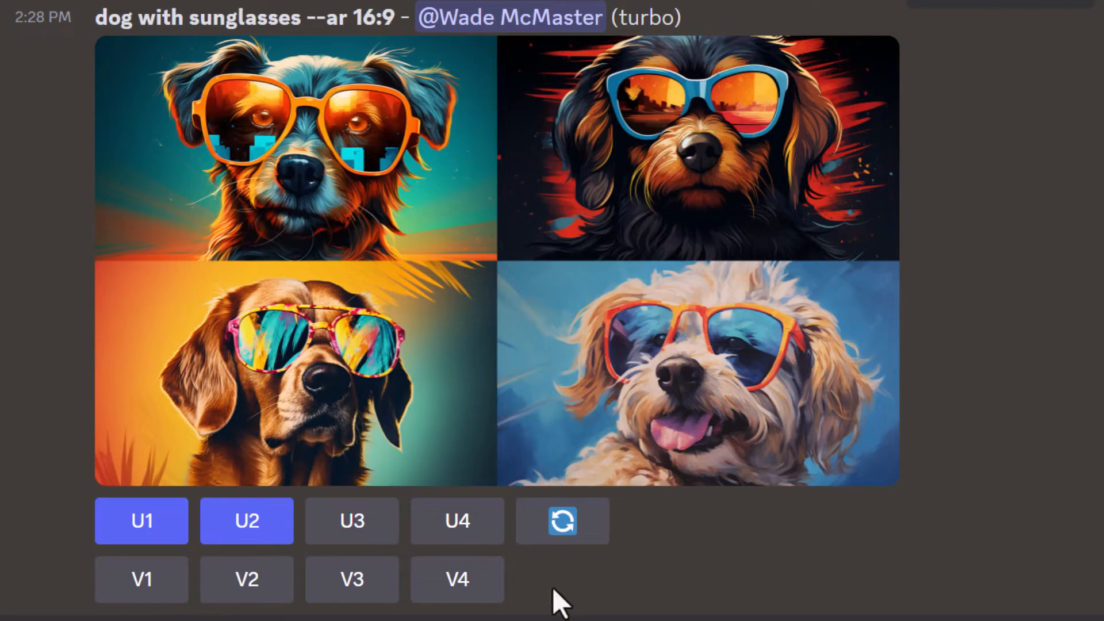
- Examine the editable prompts offered for rerolling the 16:9 dog grid and for varying its third image, closing both without submitting
click(567, 529)
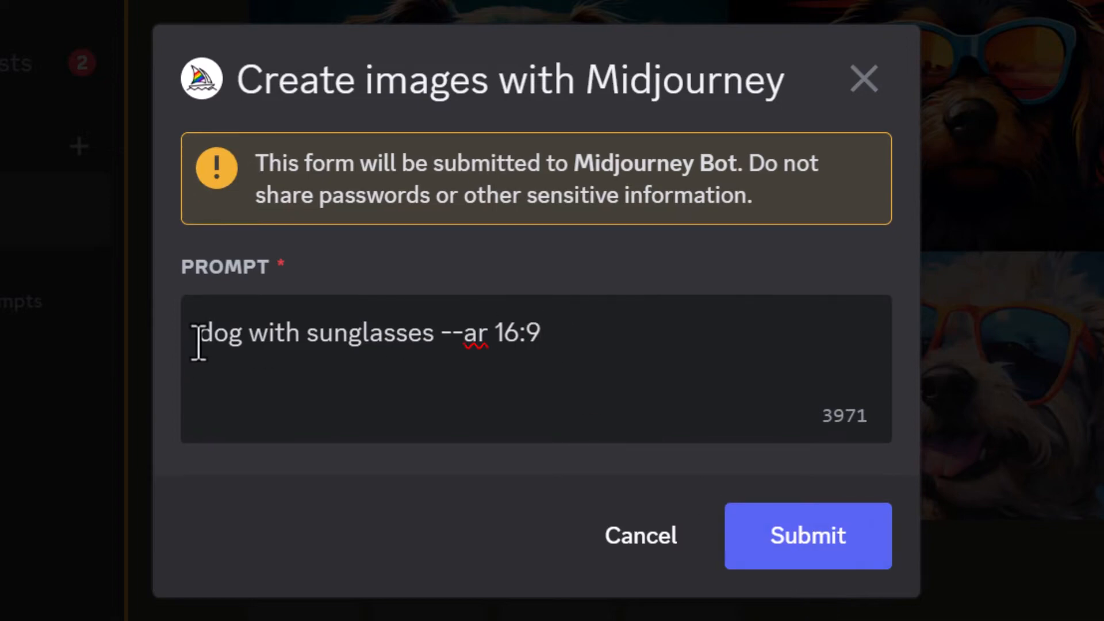
drag(198, 345, 418, 345)
drag(494, 332, 584, 333)
click(584, 333)
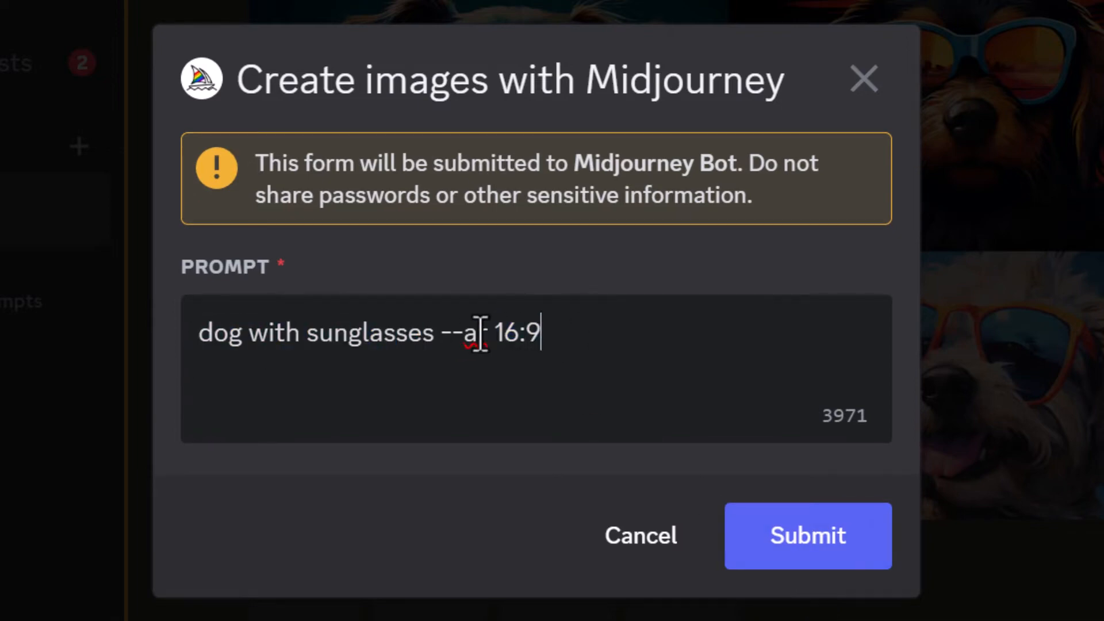
click(431, 334)
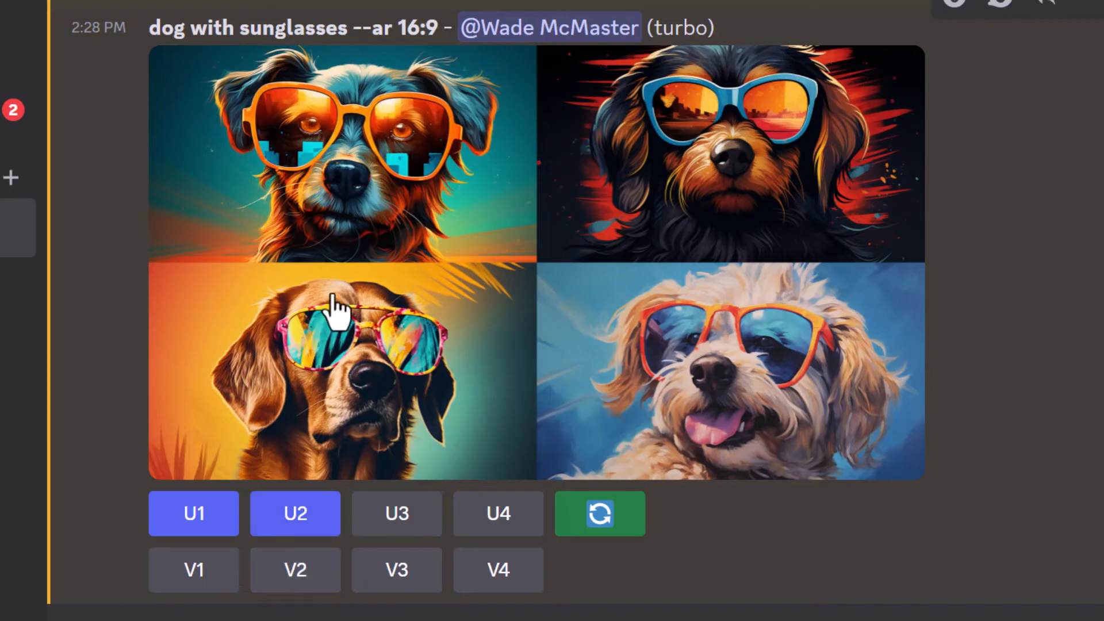
click(397, 575)
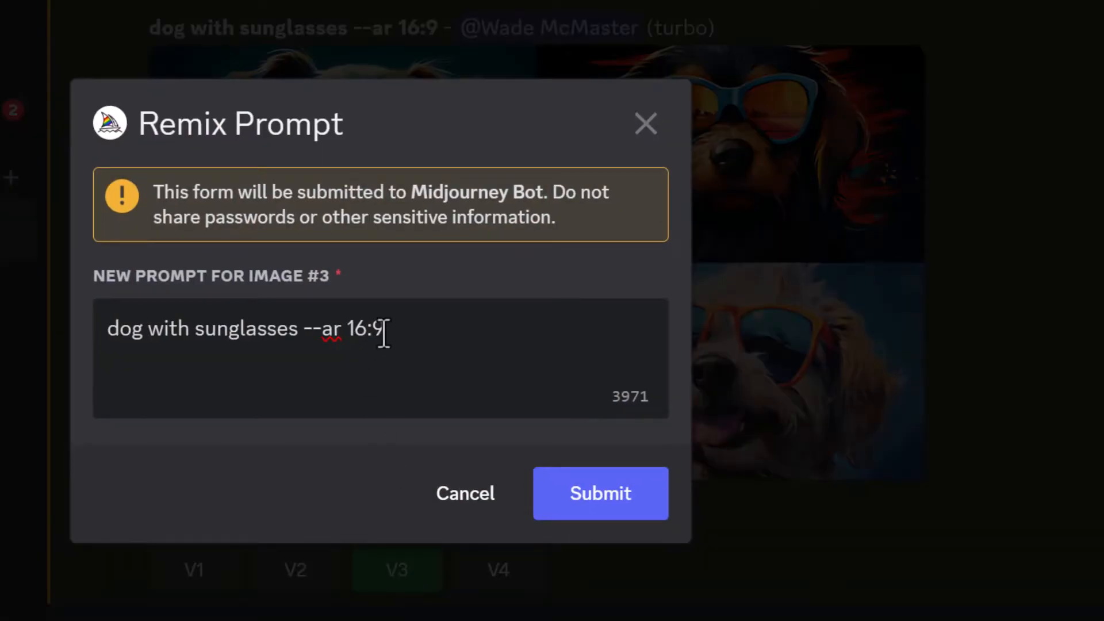
click(645, 121)
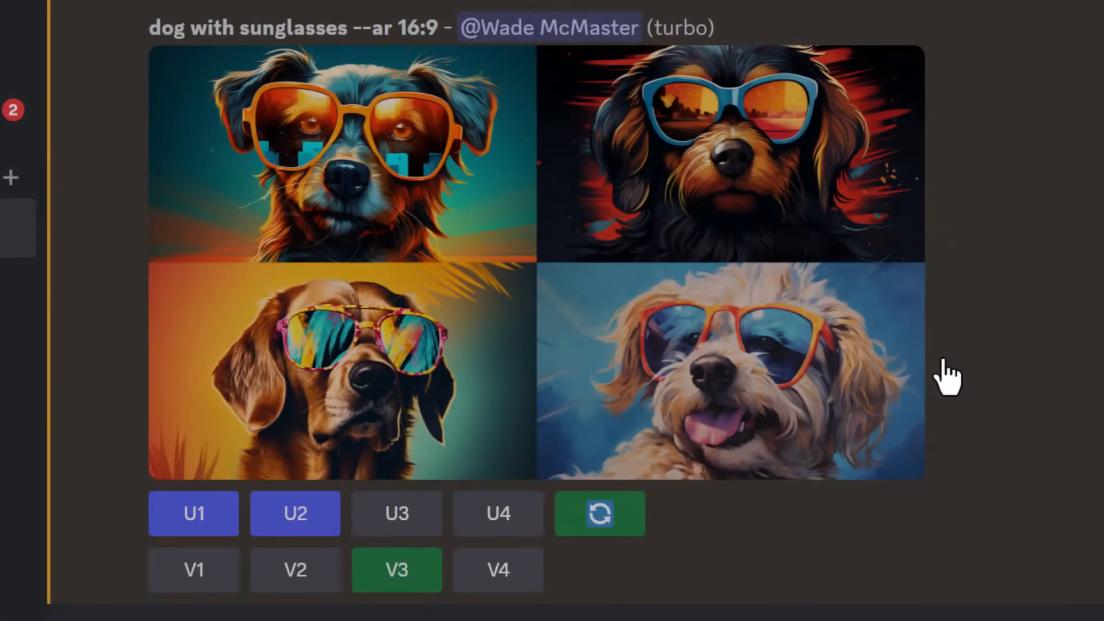
- Return to the newest dog results and display the Midjourney settings again with the /settings command
scroll(944, 374, down, 15)
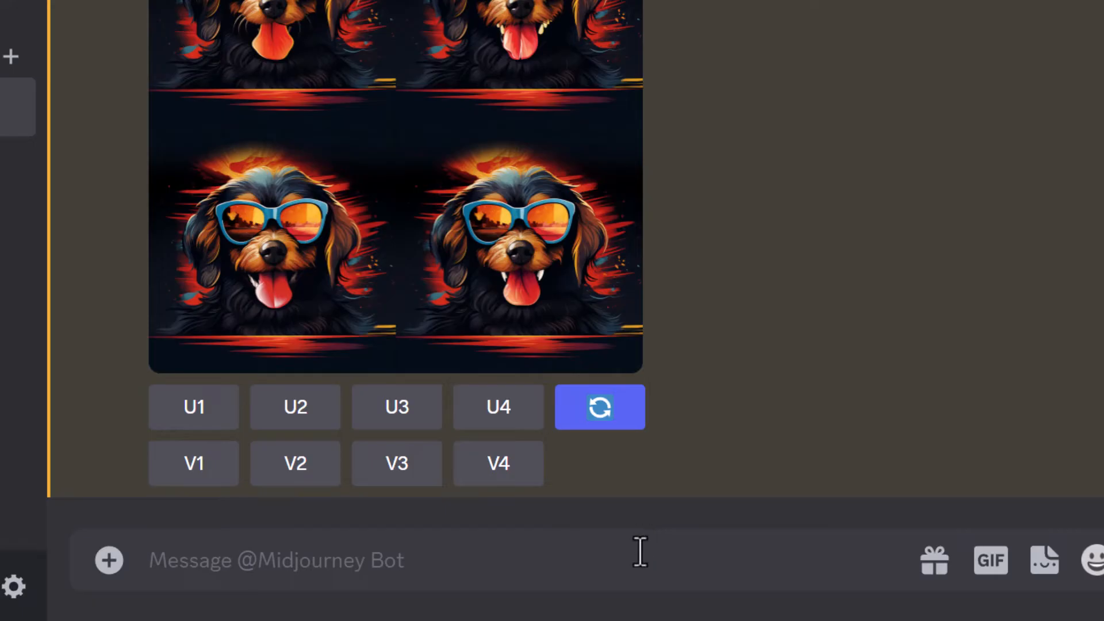
text(/settings)
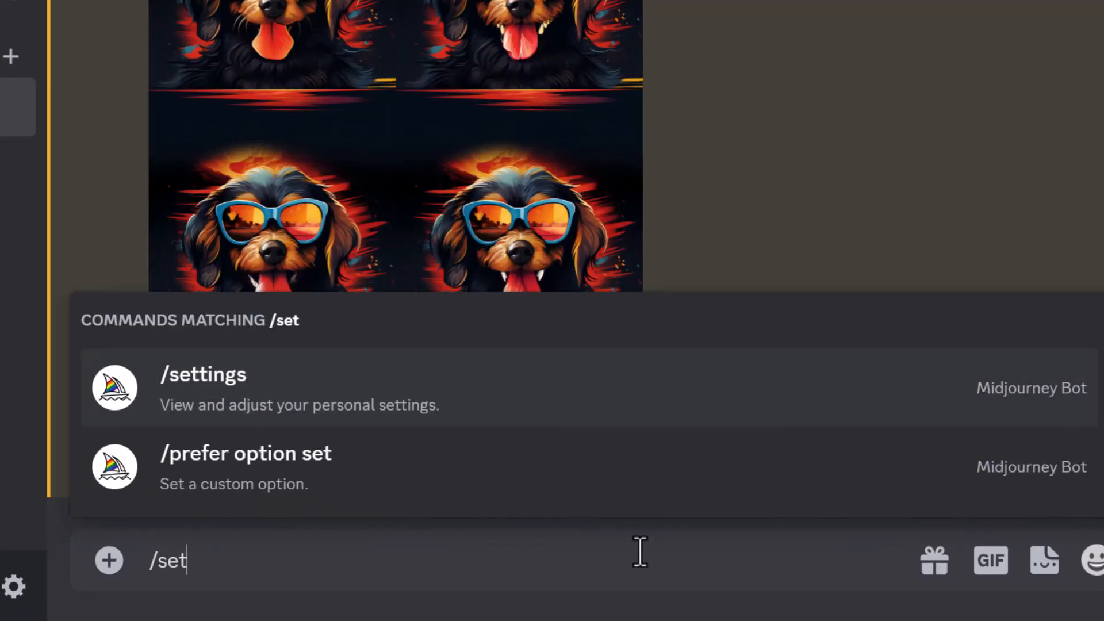
key(Return)
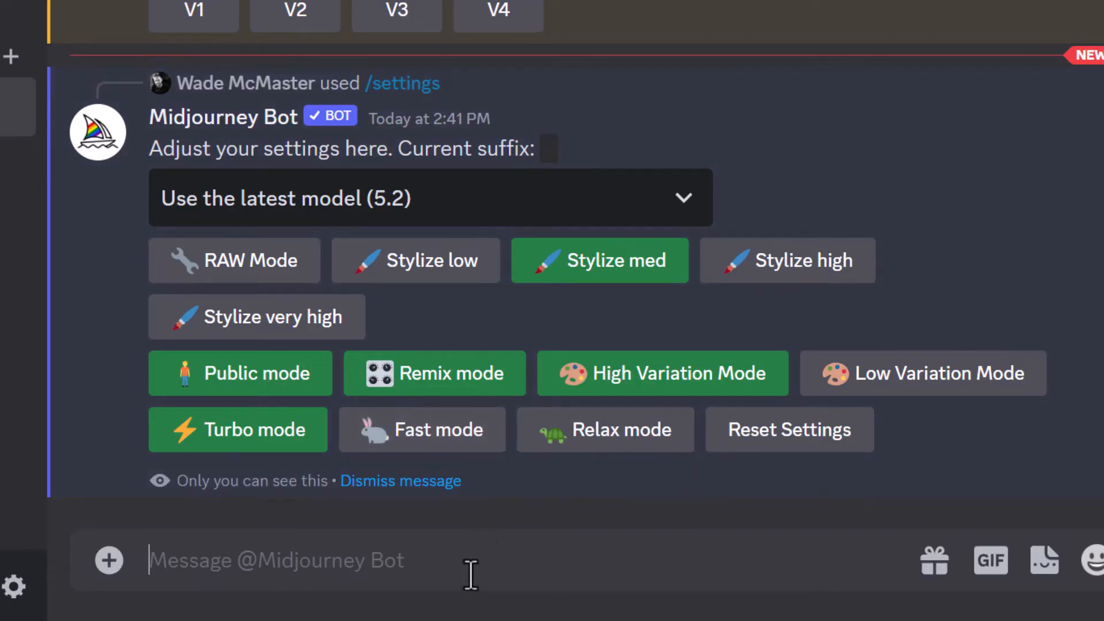
- Generate images with the /imagine command using the prompt "dog with sunglasses, black and white ink drawing"
text(/imagine)
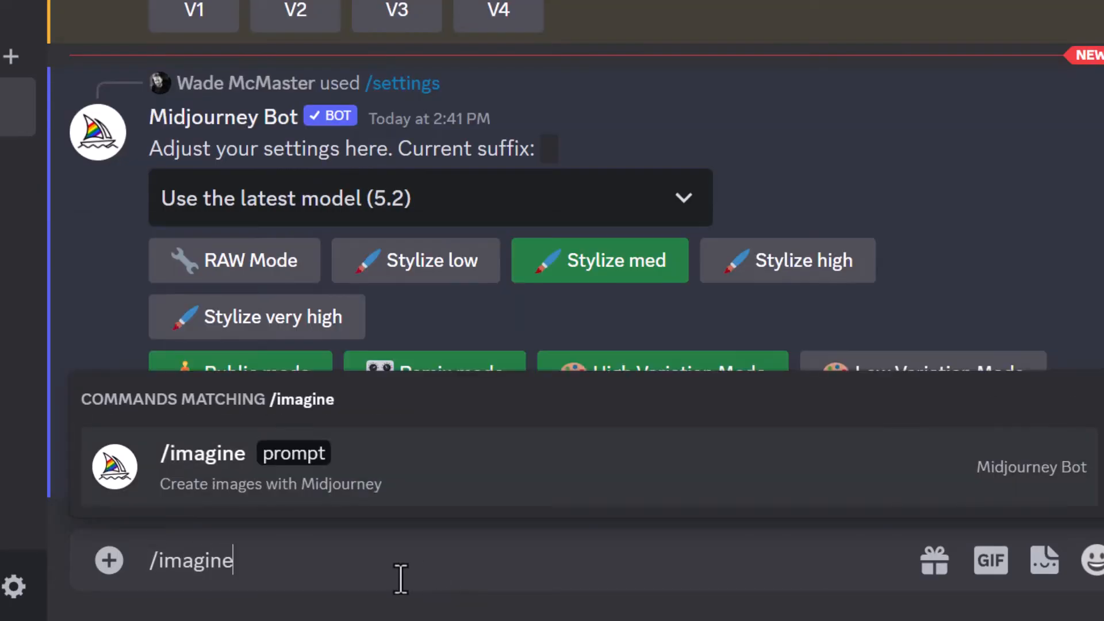
key(Tab)
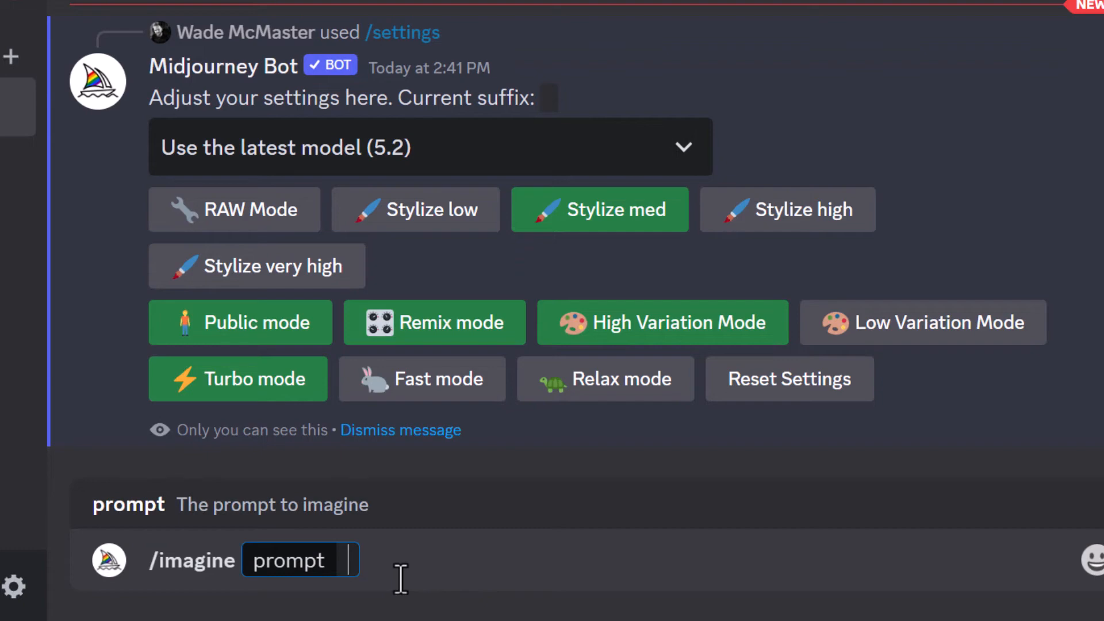
text(dog with sunglasses)
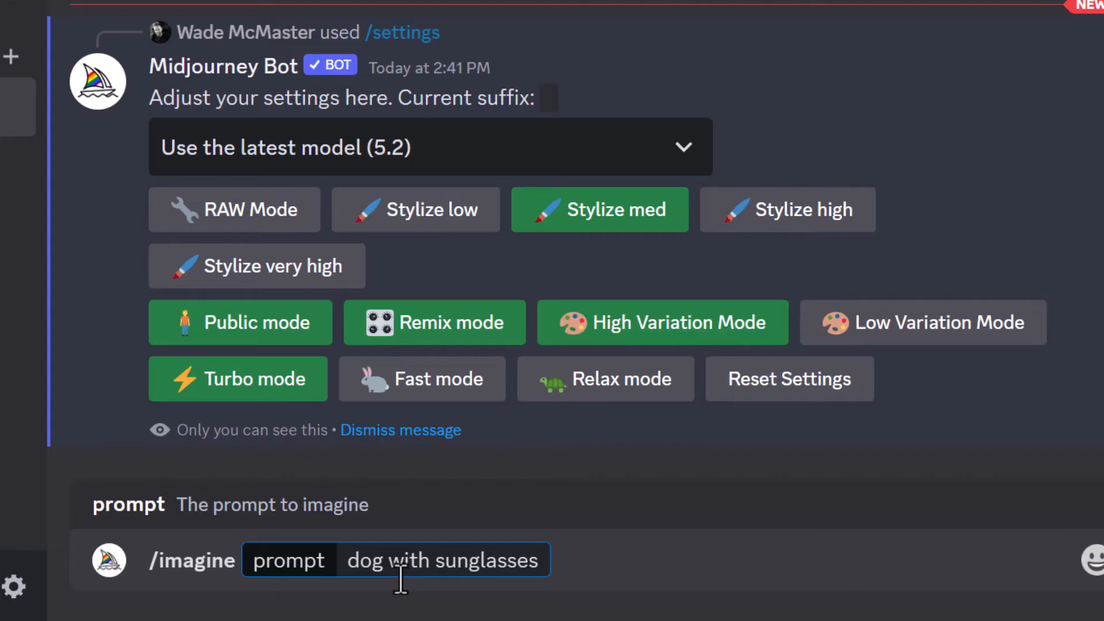
text(,)
text(black and white ink drawing)
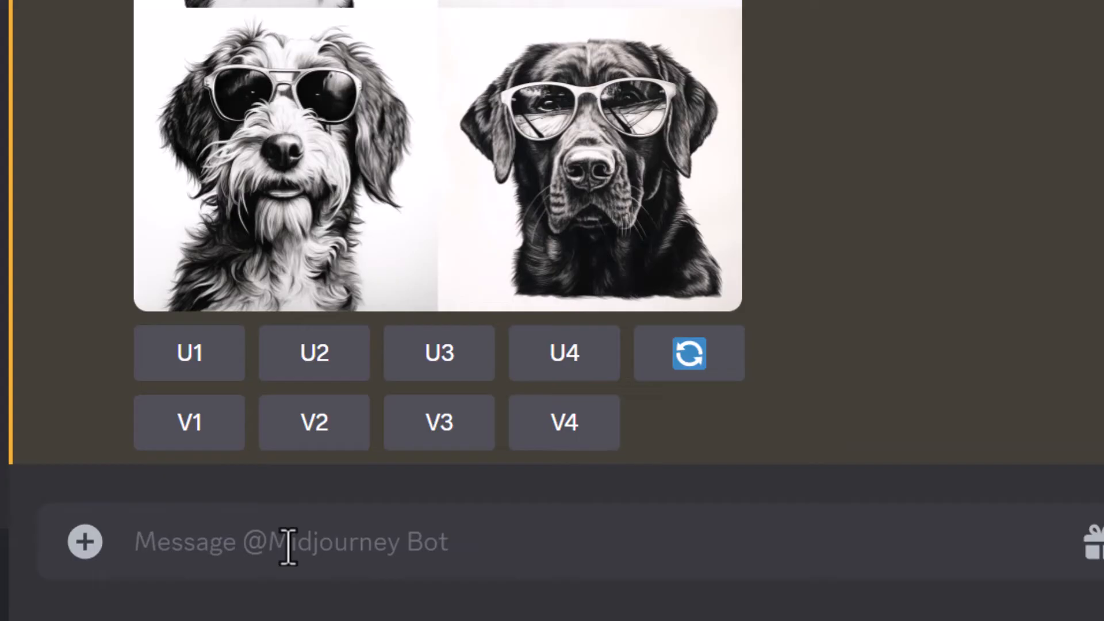
- Display the account information with the /info command and examine the fast time remaining and the lifetime usage
text(/info)
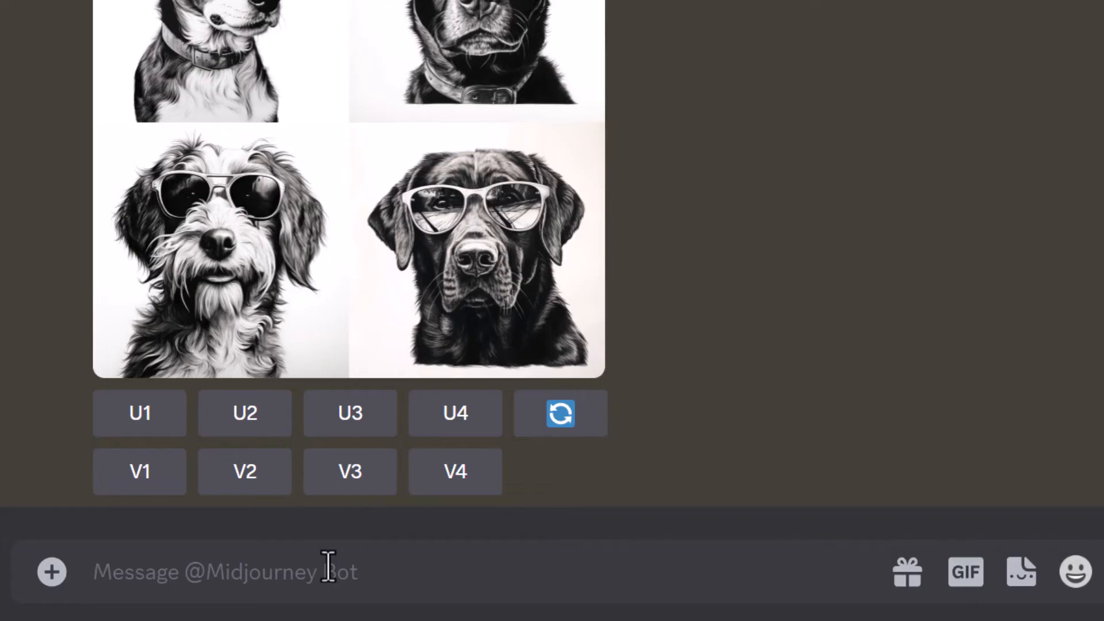
text(/inf)
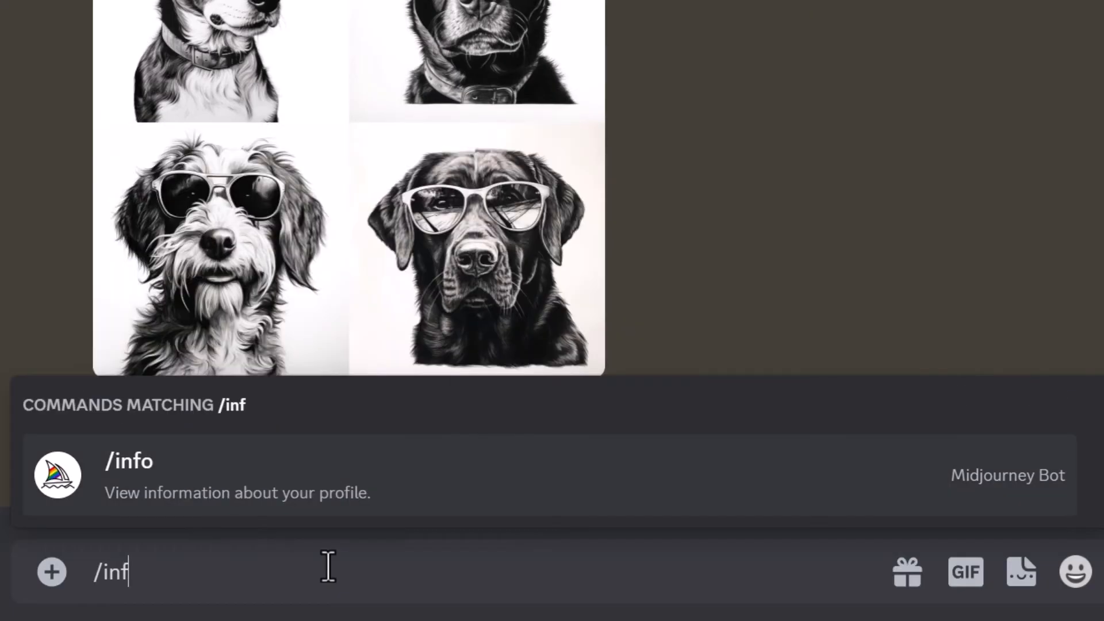
text(o)
key(Return)
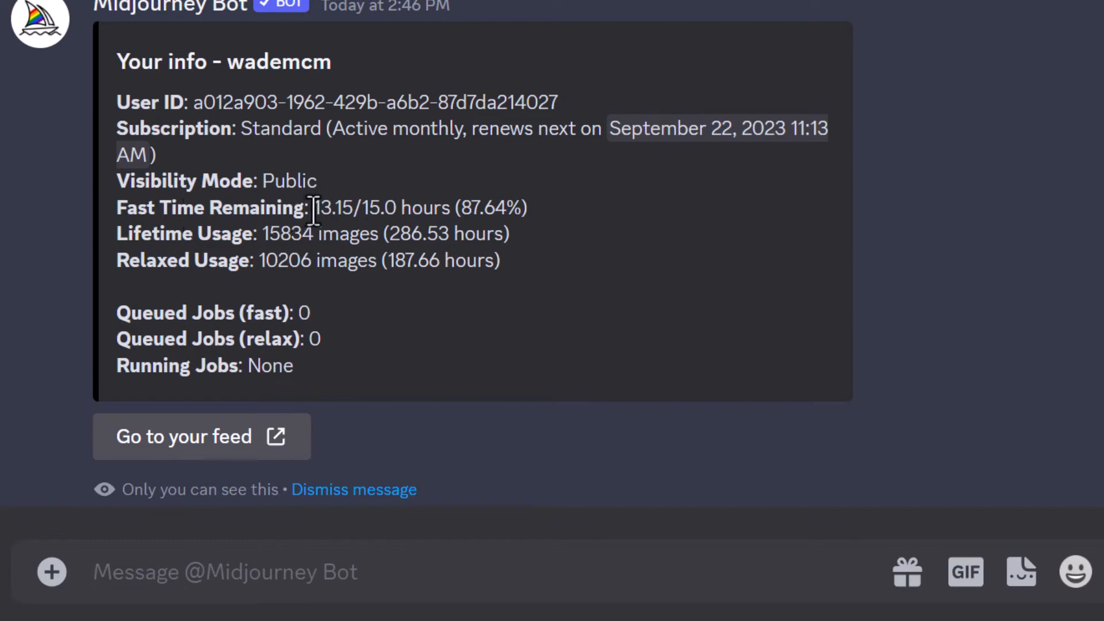
drag(314, 208, 451, 207)
click(359, 207)
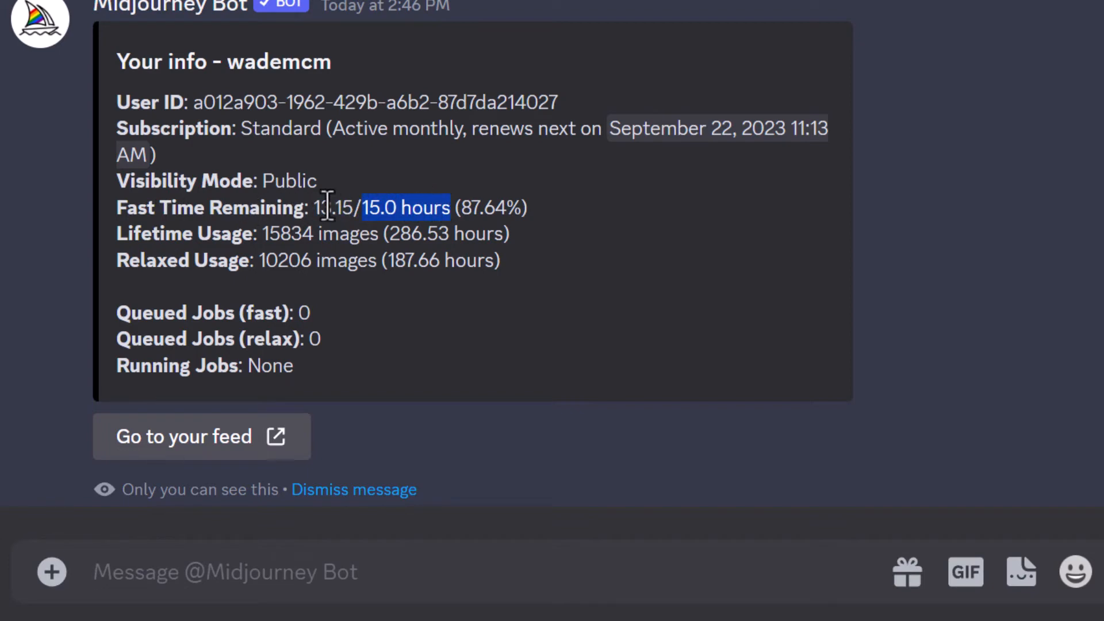
drag(259, 233, 310, 234)
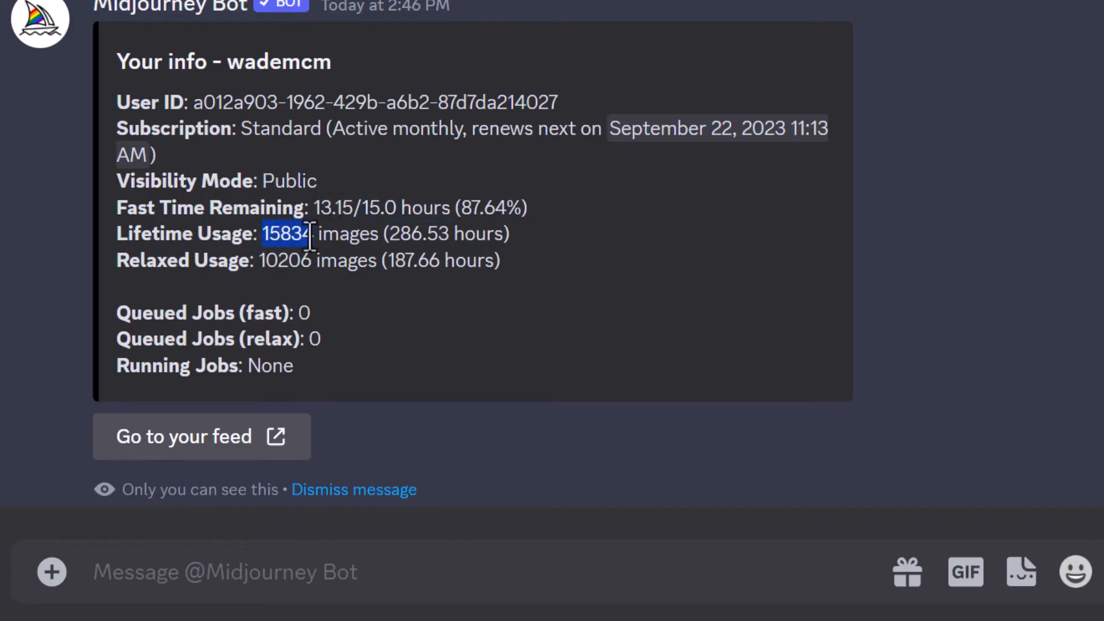
click(448, 266)
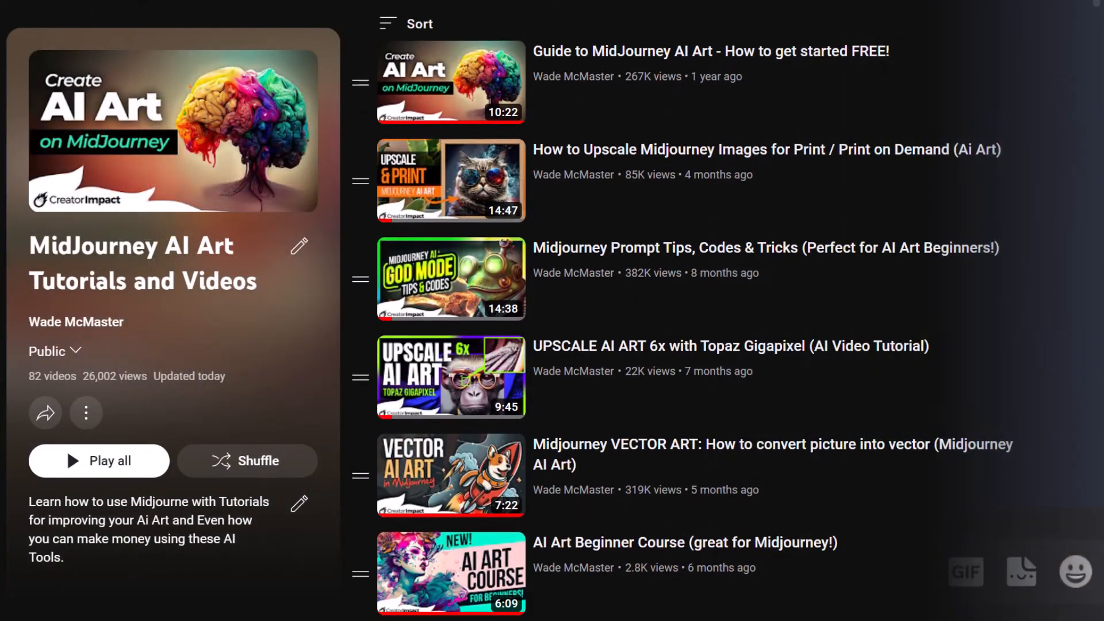
- Switch to the YouTube playlist "MidJourney AI Art Tutorials and Videos" and browse through its listed videos
scroll(643, 310, down, 3)
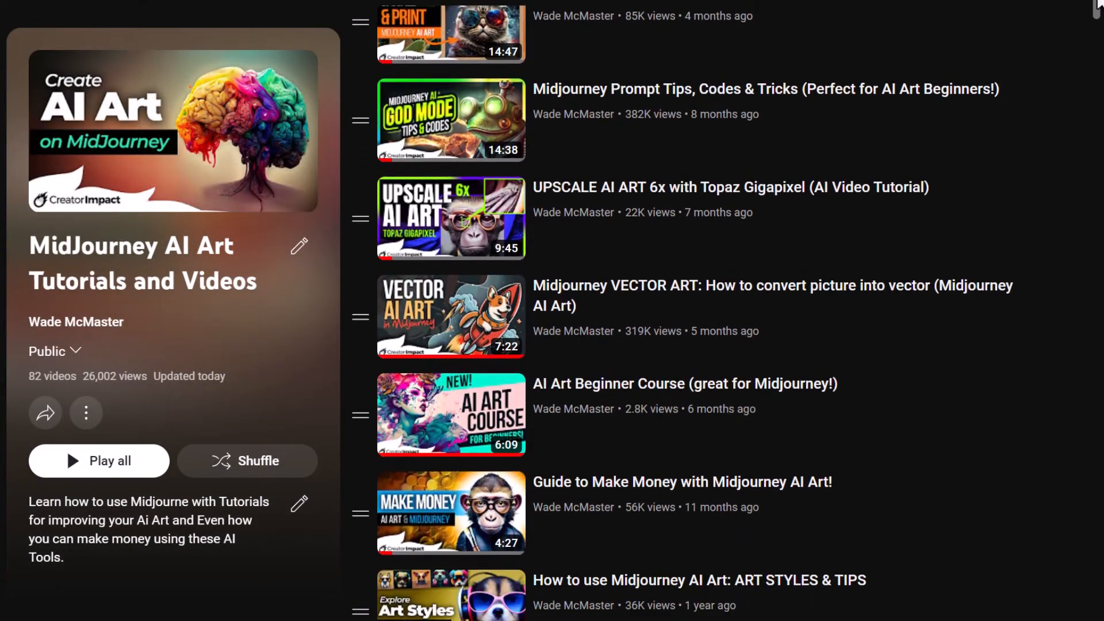
scroll(1098, 5, down, 6)
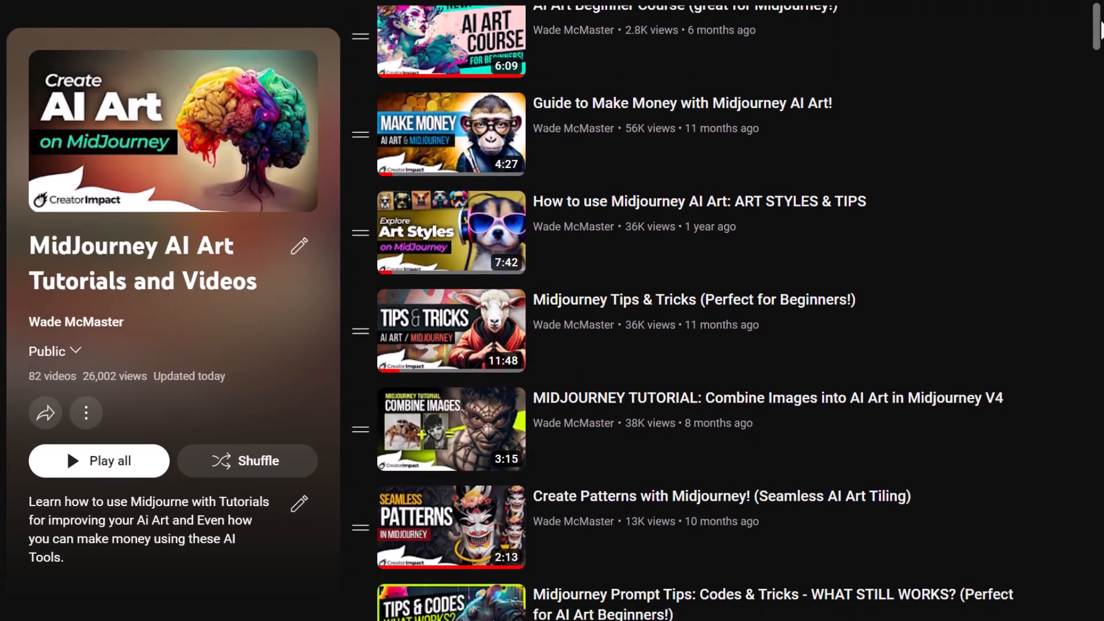
scroll(1100, 29, down, 7)
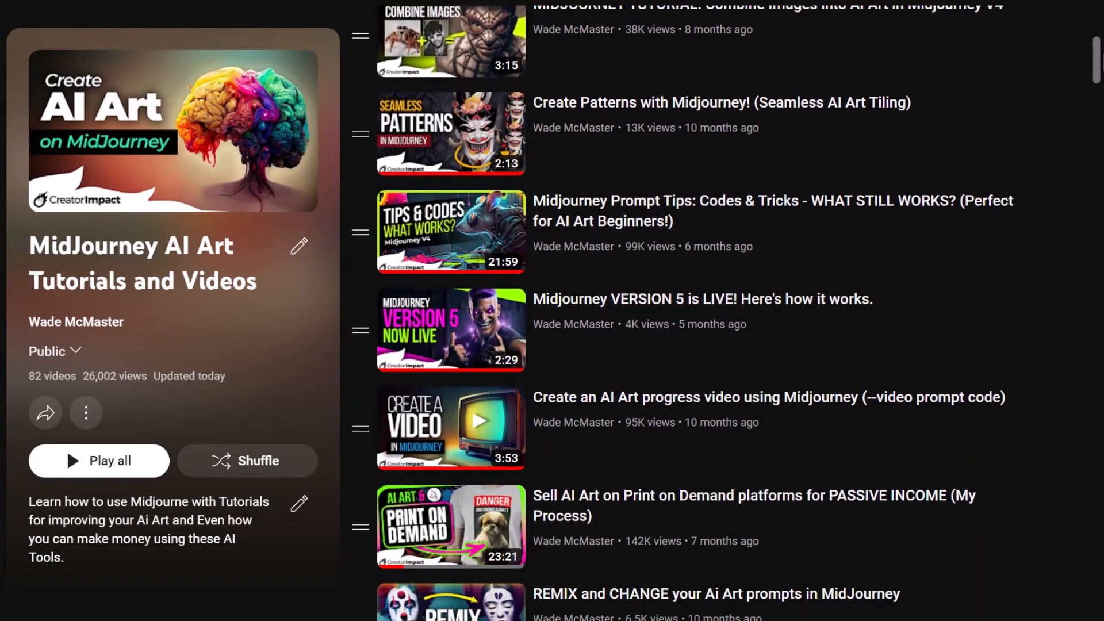
scroll(726, 313, down, 7)
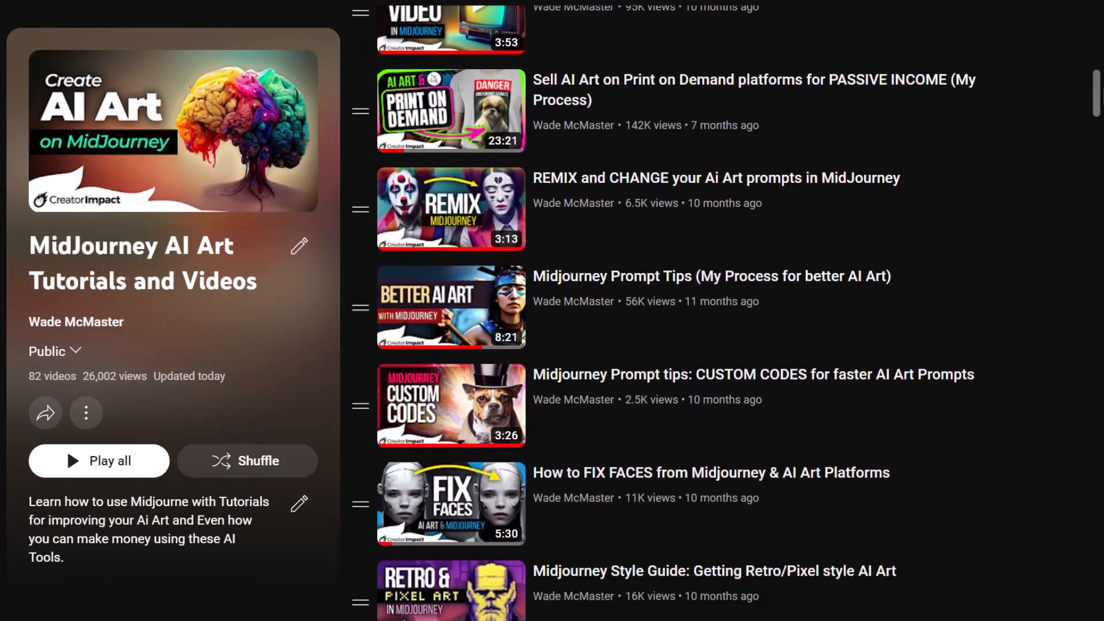
scroll(726, 313, down, 8)
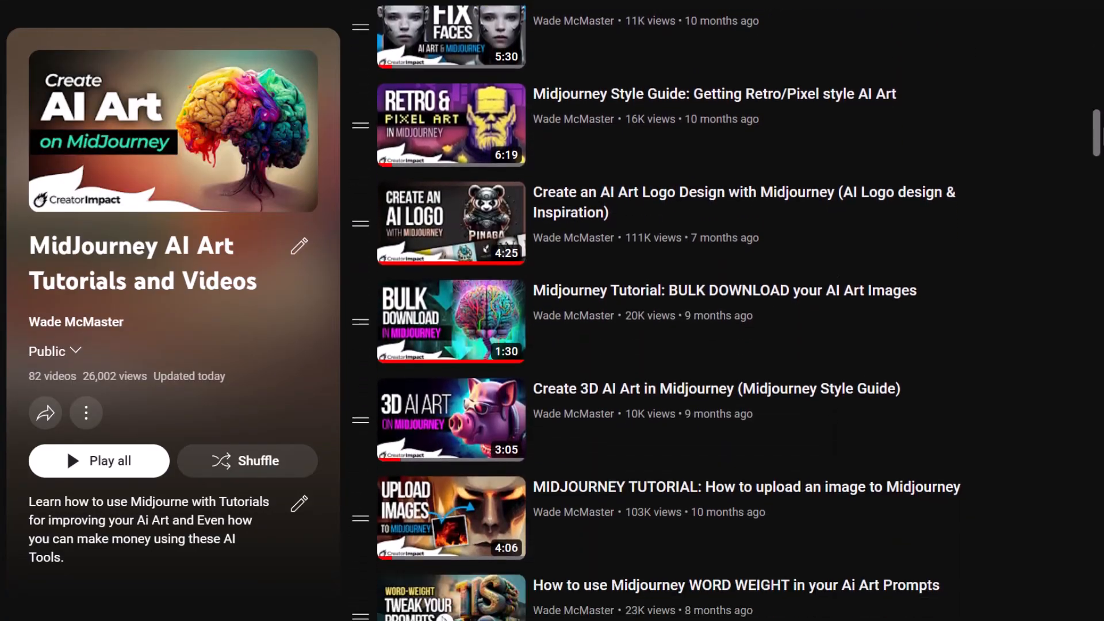
scroll(726, 313, down, 3)
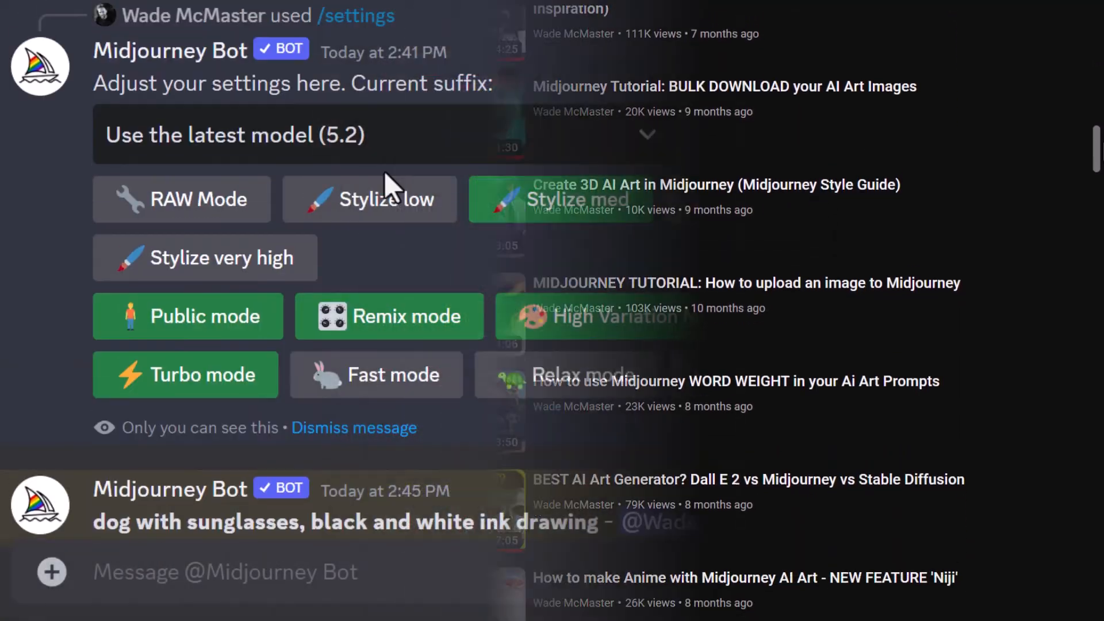
- Return to Discord, find the upscaled blue-sunglasses dog among the earlier results and open it as a larger image
scroll(384, 170, up, 10)
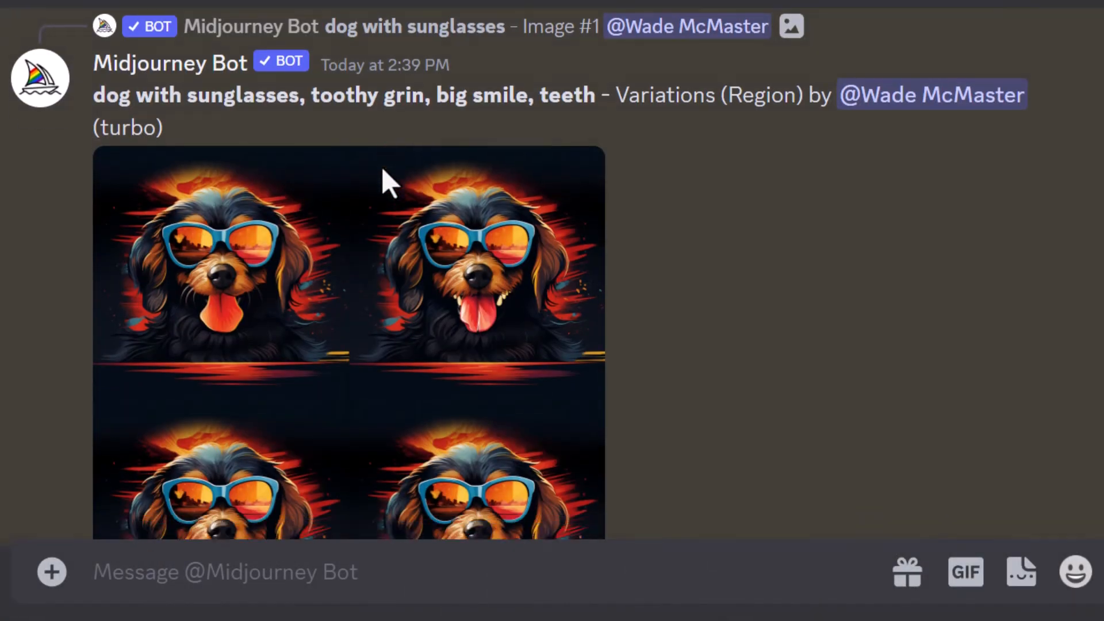
scroll(384, 171, up, 12)
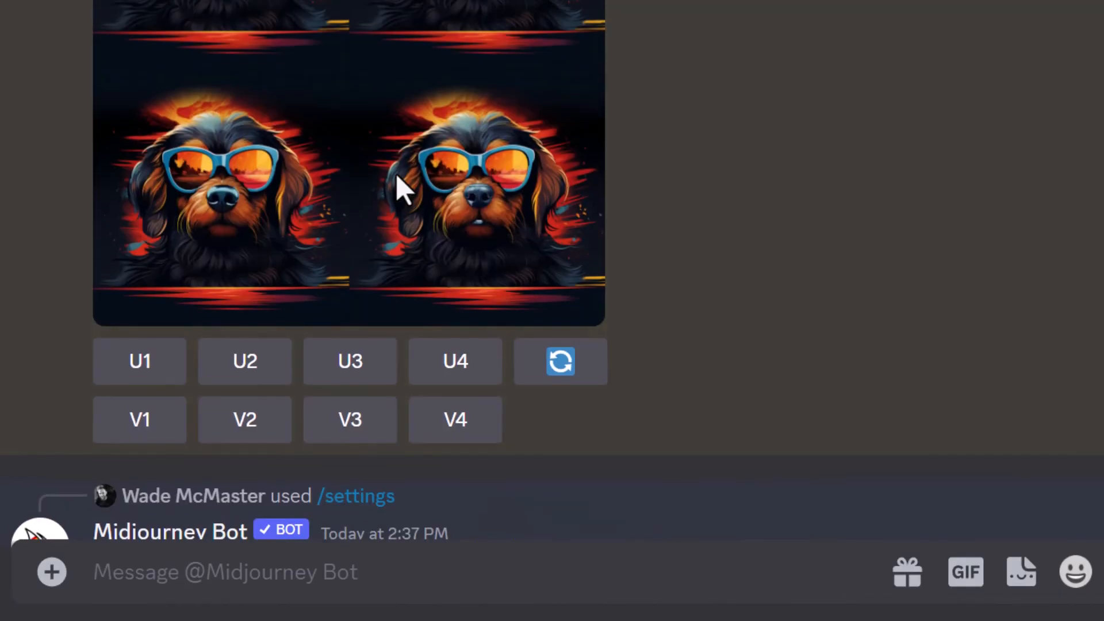
scroll(395, 174, up, 15)
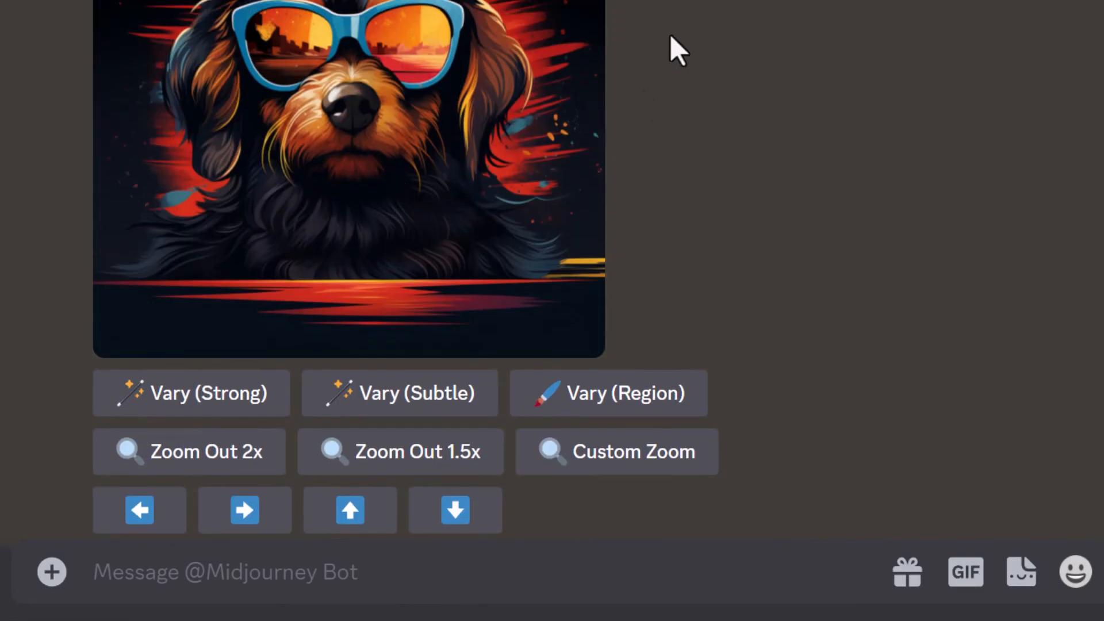
scroll(537, 76, up, 2)
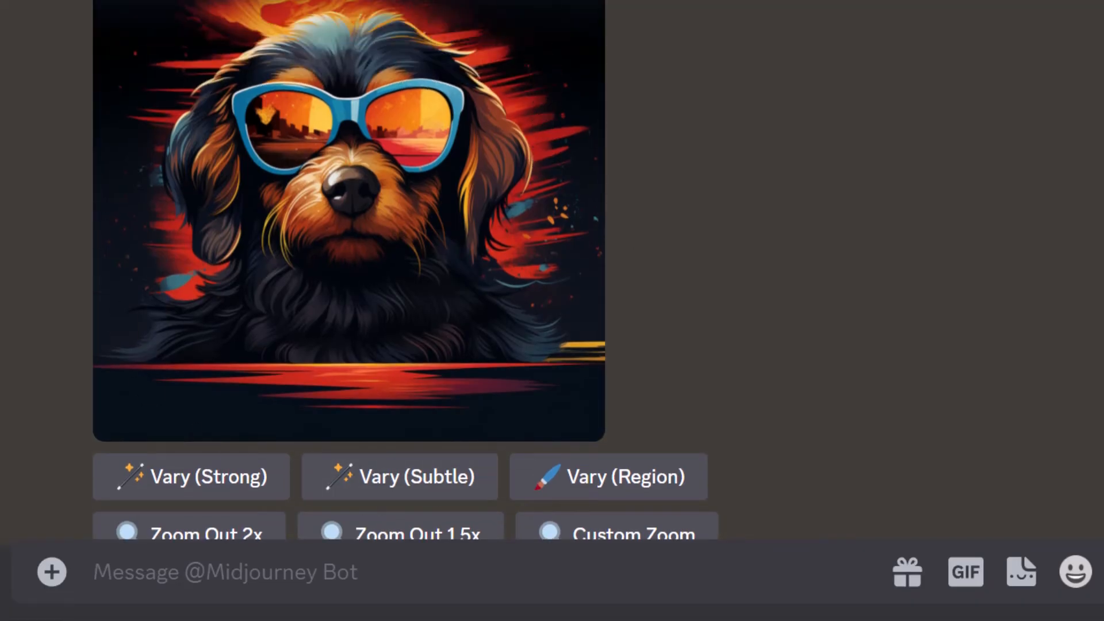
click(458, 129)
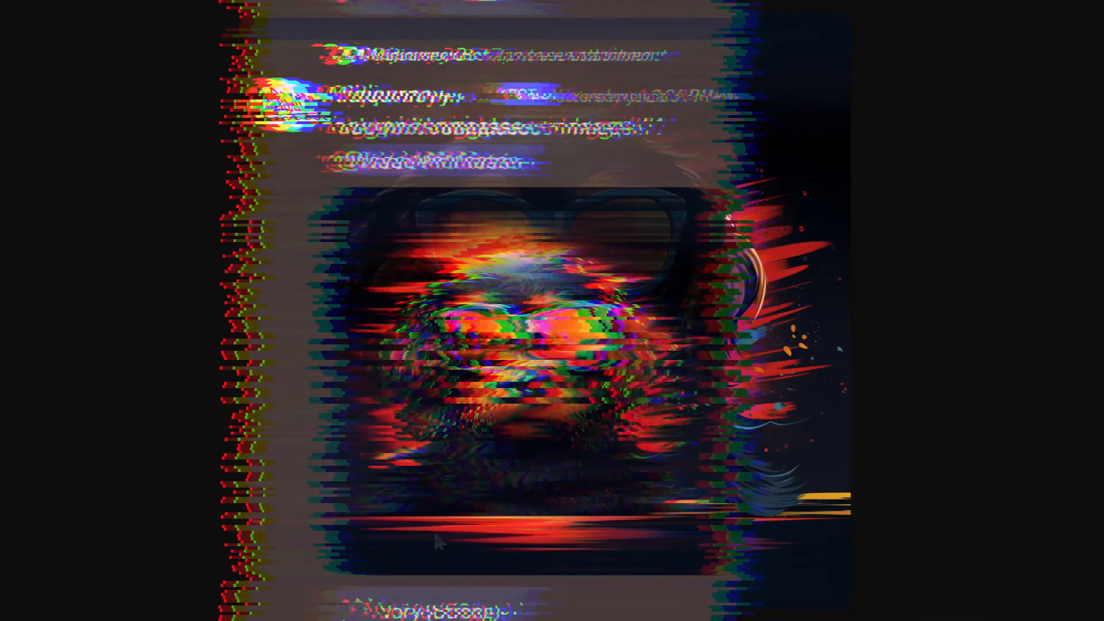
- Display the save options for the blue-sunglasses dog in mobile Discord, and those for the enlarged image in the desktop browser
click(434, 529)
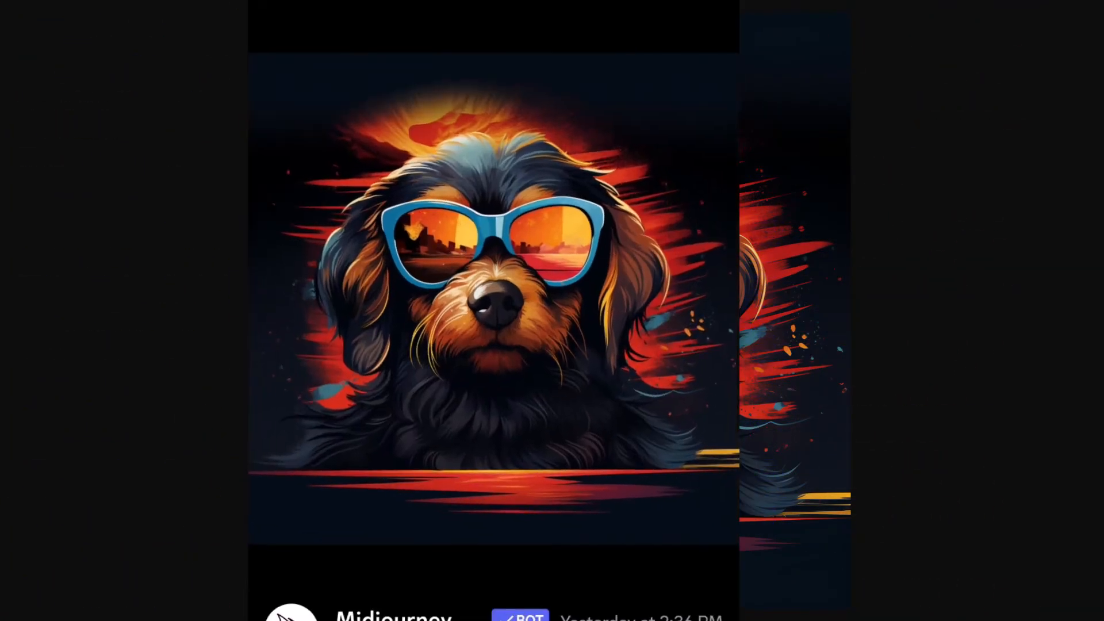
click(698, 46)
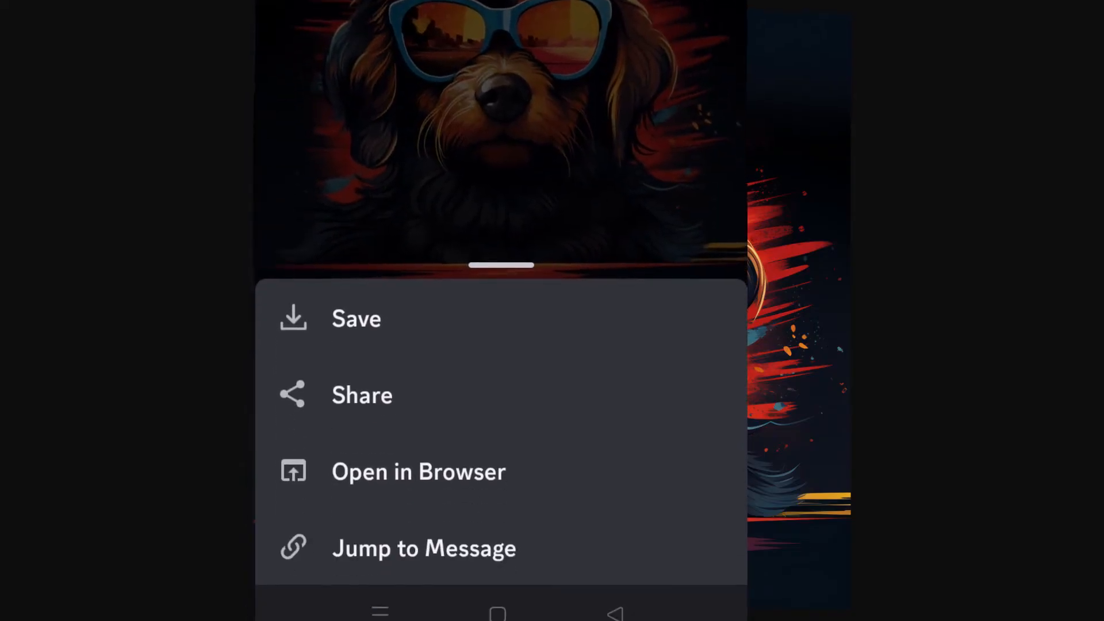
click(571, 288)
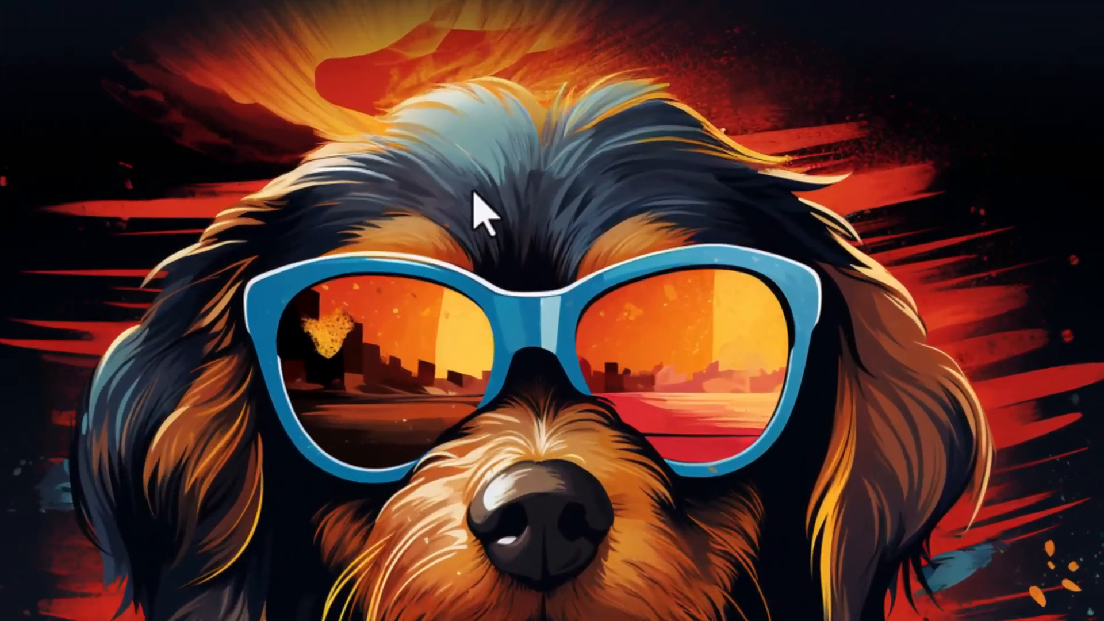
right_click(577, 127)
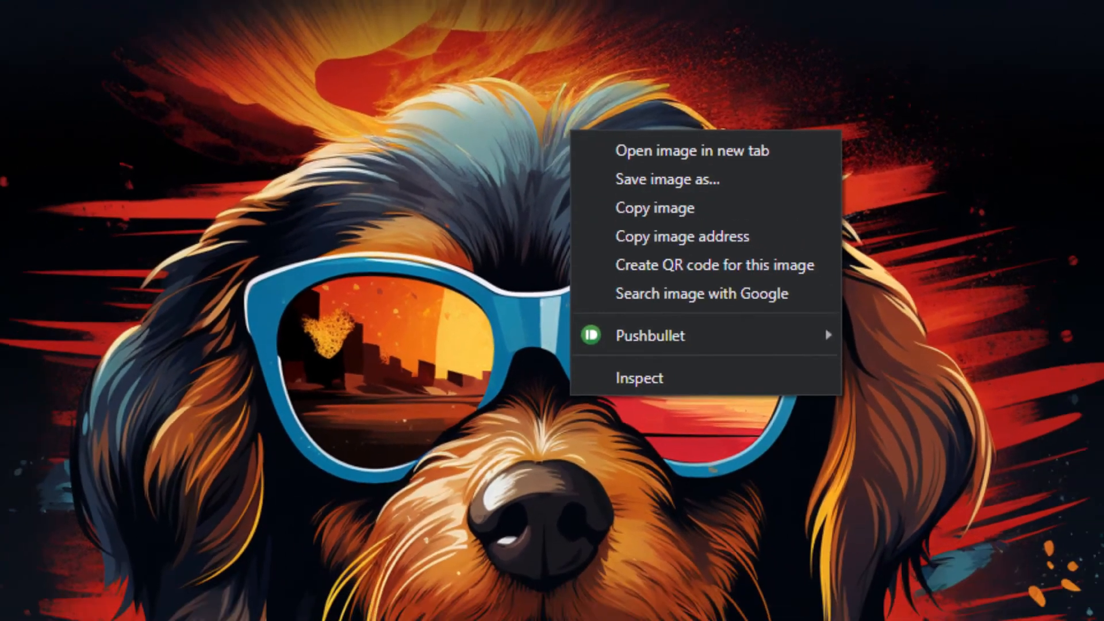
click(910, 166)
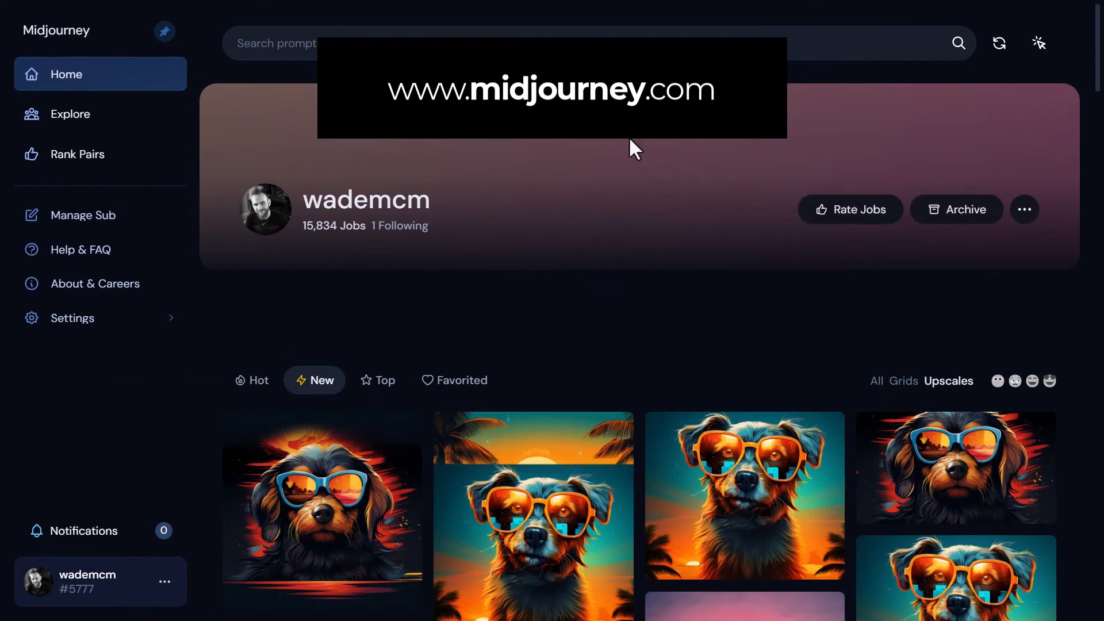
- Browse the upscaled images on the Midjourney website and view the teal-sunglasses dog enlarged, closing it again
scroll(658, 190, down, 3)
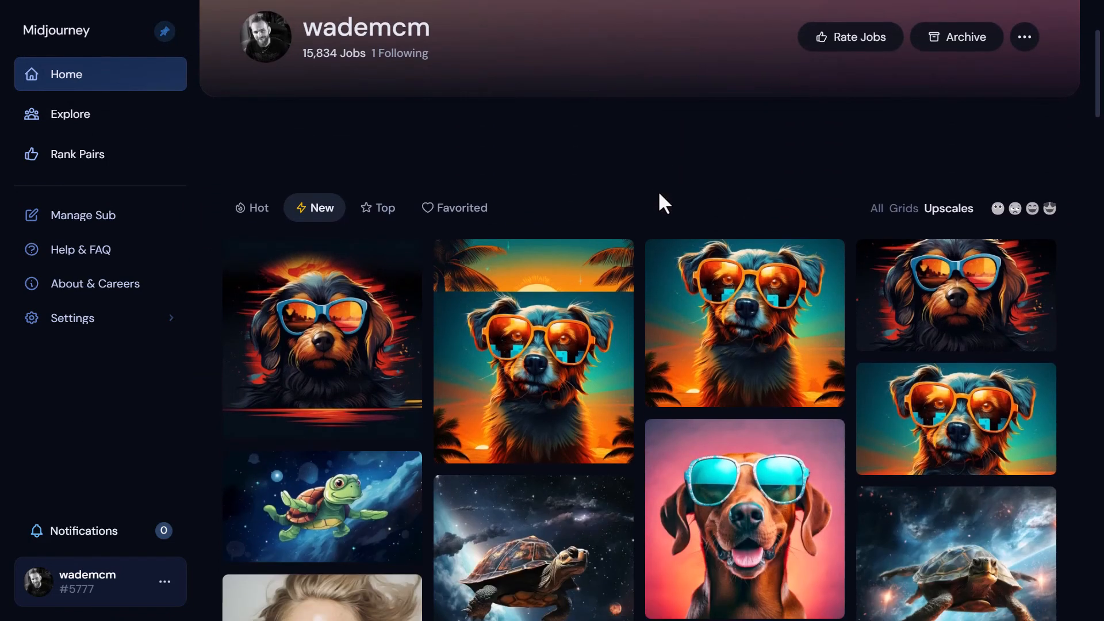
scroll(712, 224, down, 4)
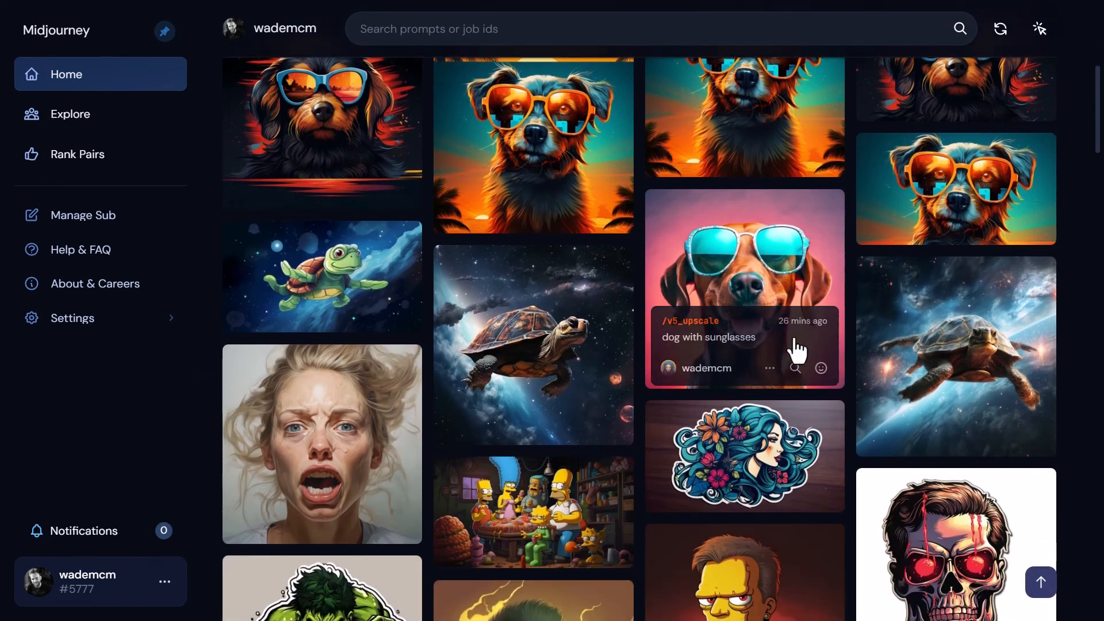
click(750, 266)
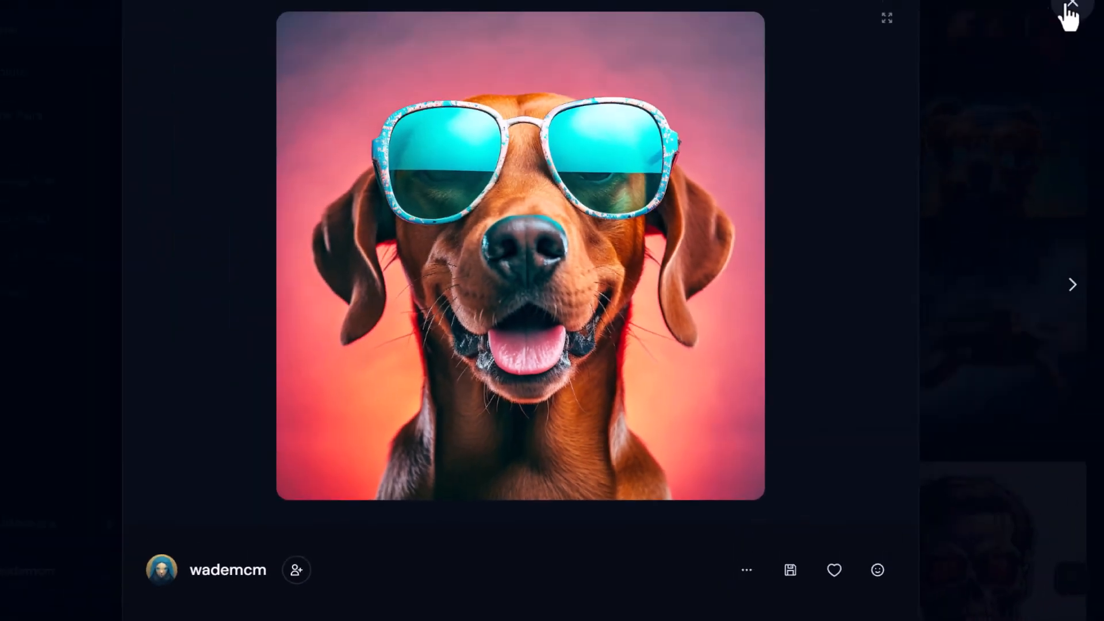
click(1067, 10)
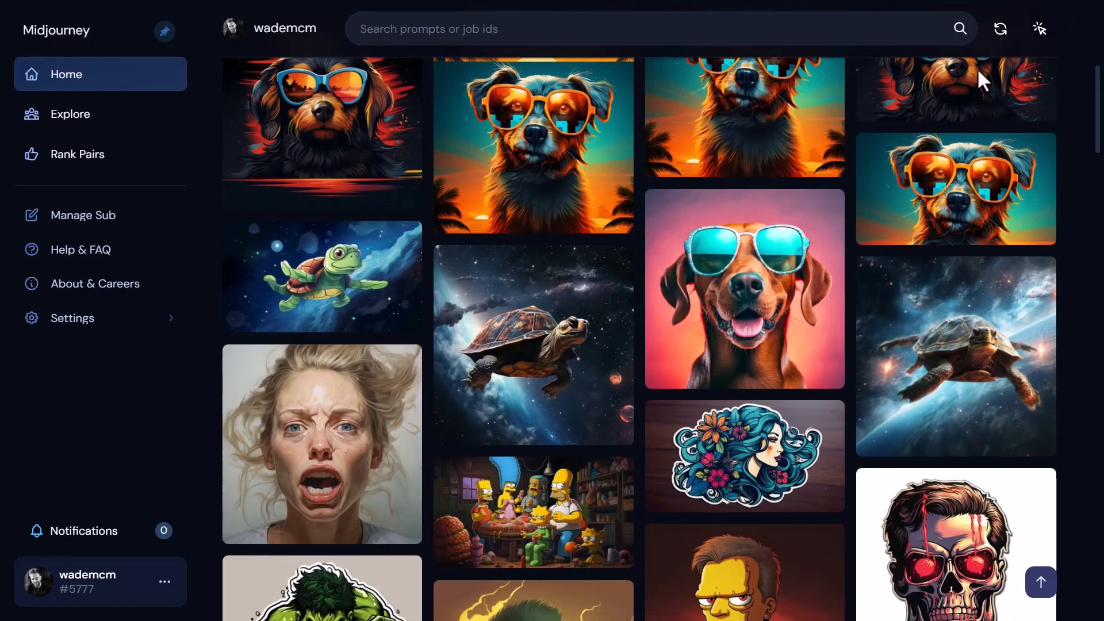
- Turn on multi-selection in the gallery and select an orange-sunglasses dog, the teal-sunglasses dog and the two realistic space turtles for download
scroll(753, 414, up, 5)
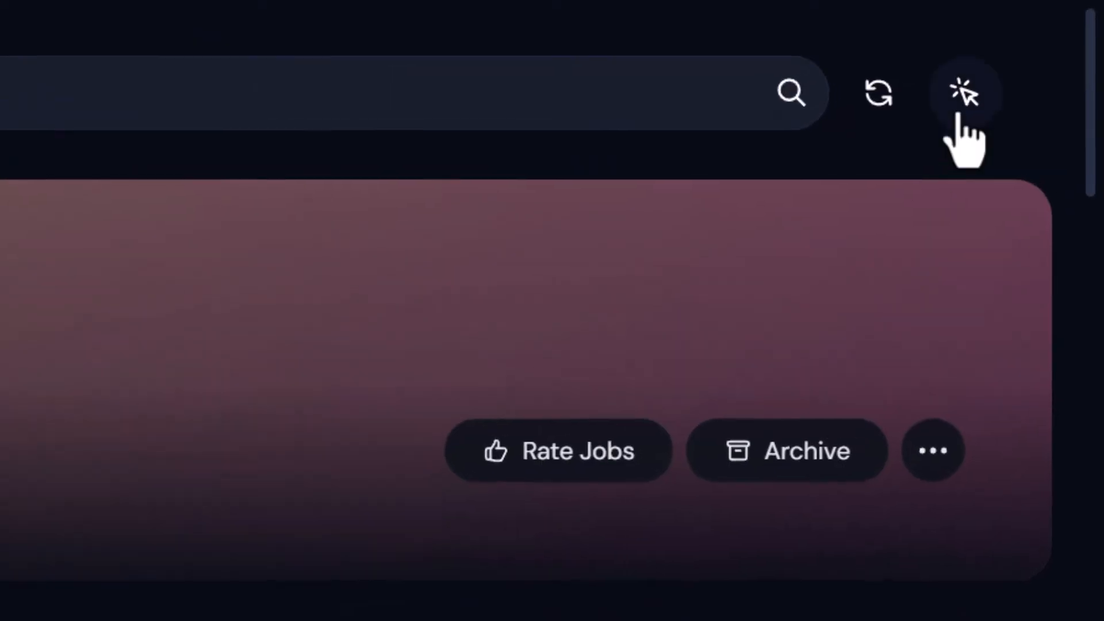
click(960, 102)
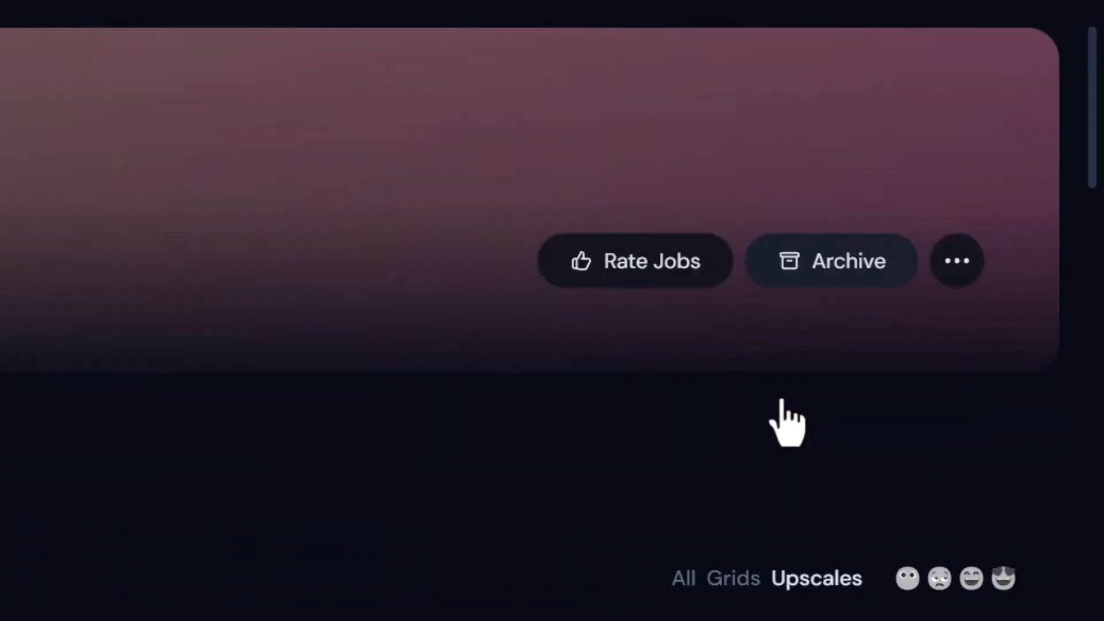
scroll(784, 419, down, 5)
click(678, 299)
scroll(678, 308, down, 4)
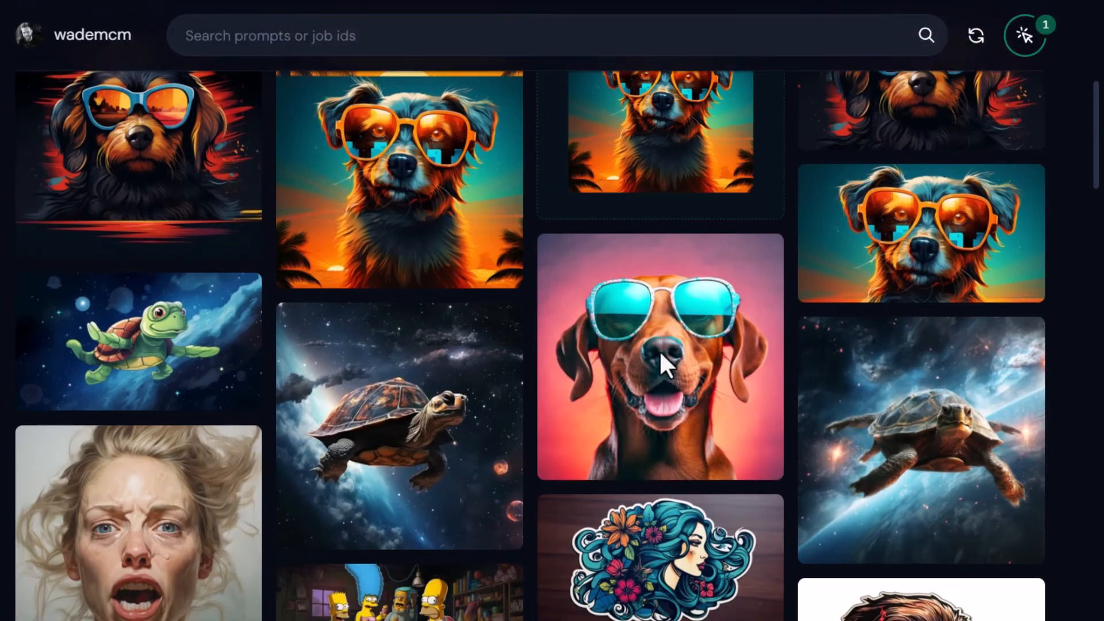
click(658, 321)
click(385, 445)
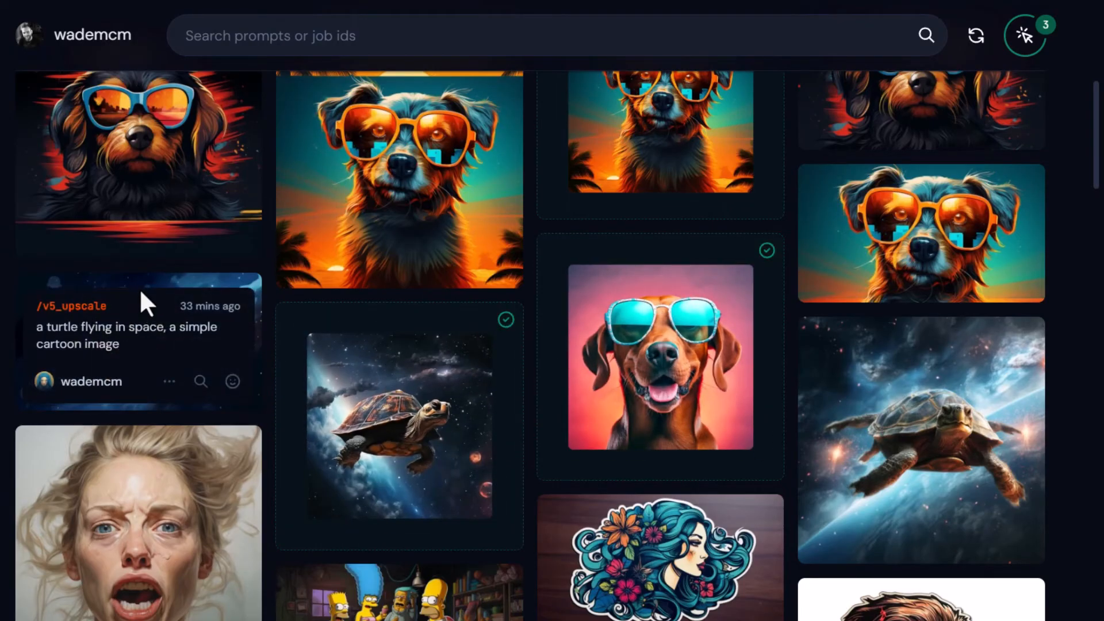
click(890, 384)
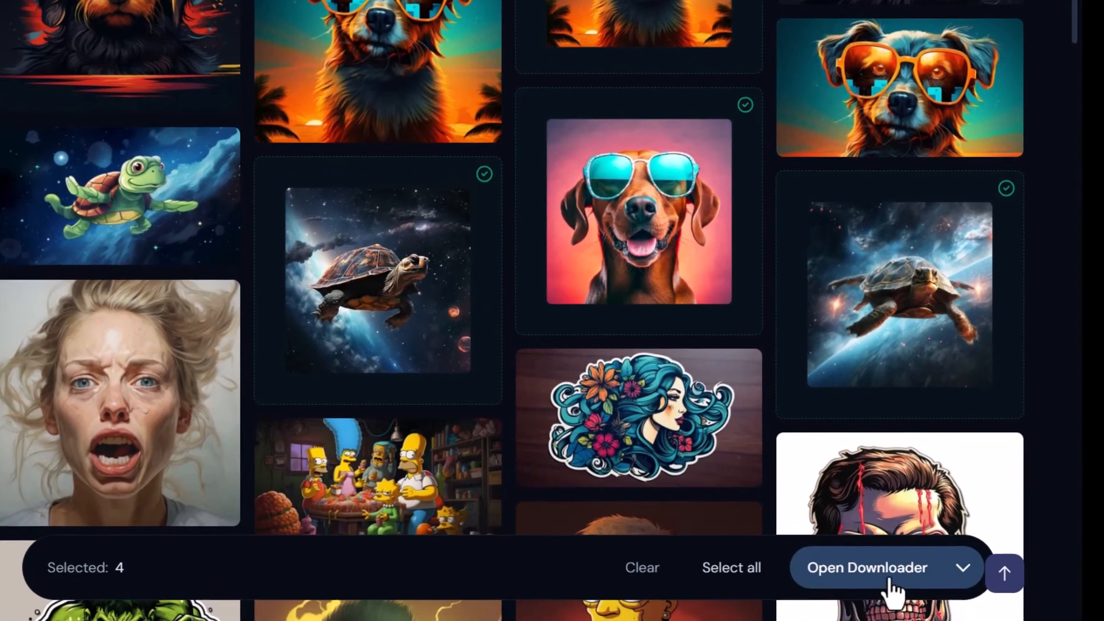
- Display the downloader for the four manually selected images, close it without downloading and turn off multi-selection in the gallery
click(909, 577)
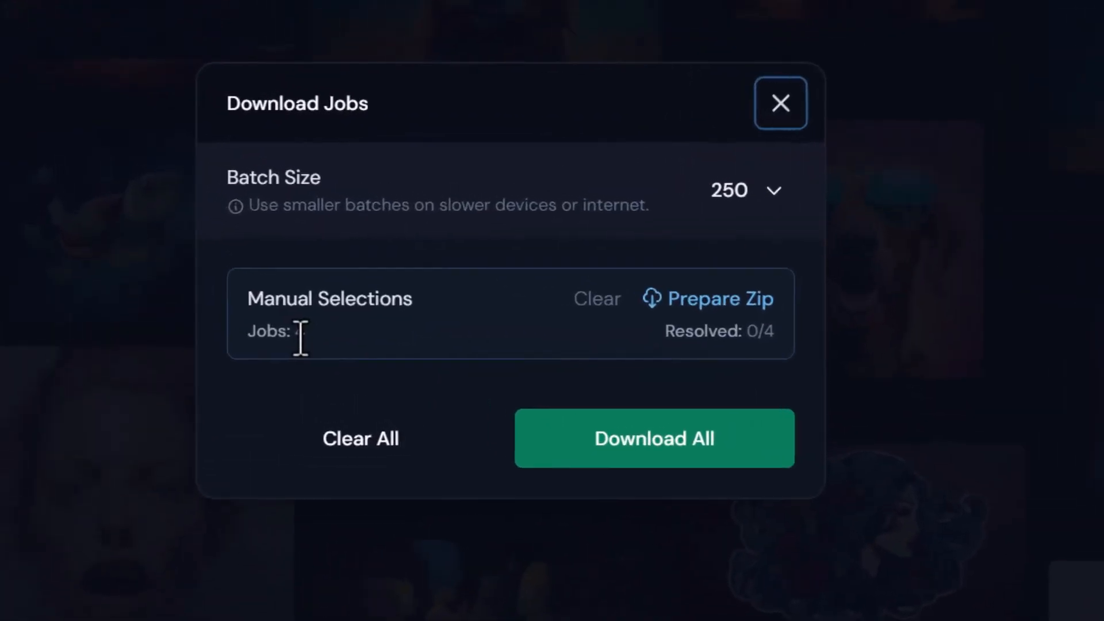
double_click(247, 275)
click(374, 349)
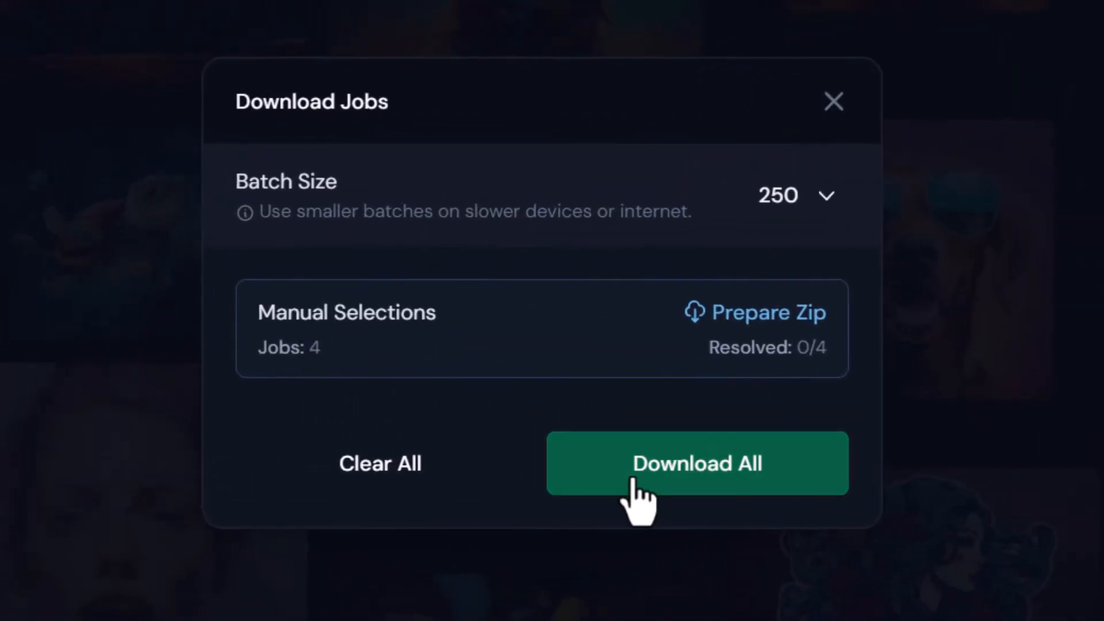
click(833, 102)
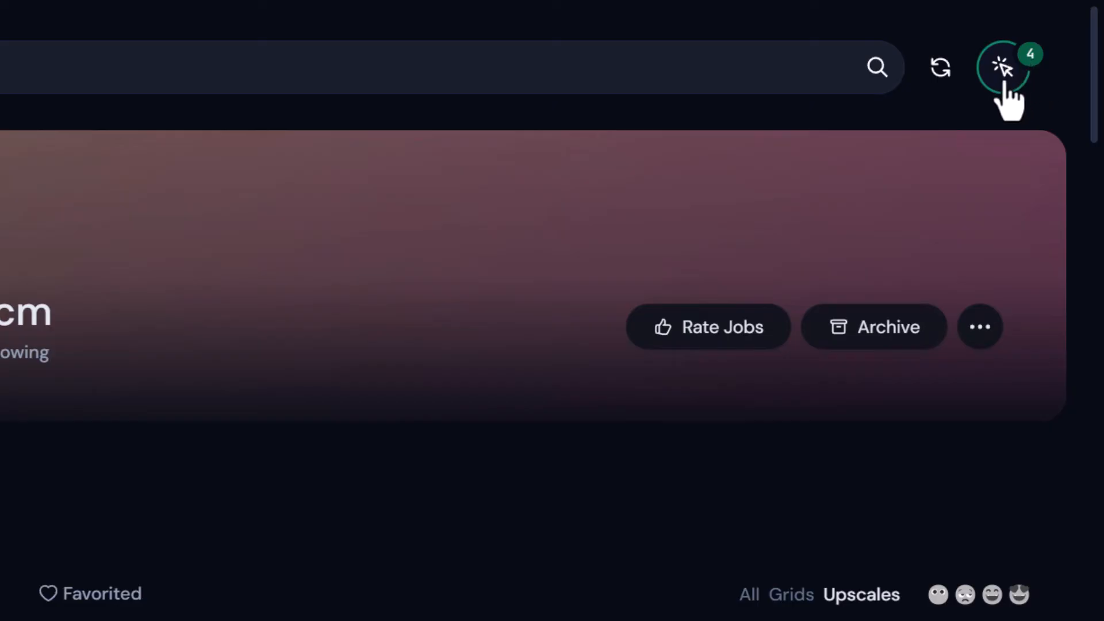
click(1007, 78)
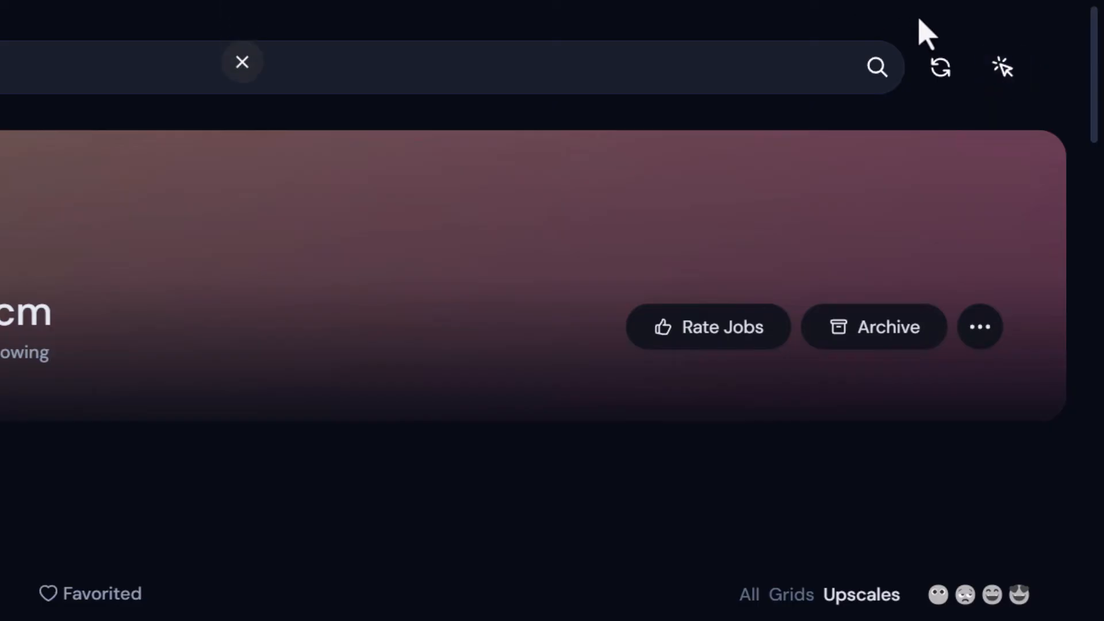
- Show the image archive and browse it by month, viewing August 2022 and May 2023 before returning to the newest images
click(851, 338)
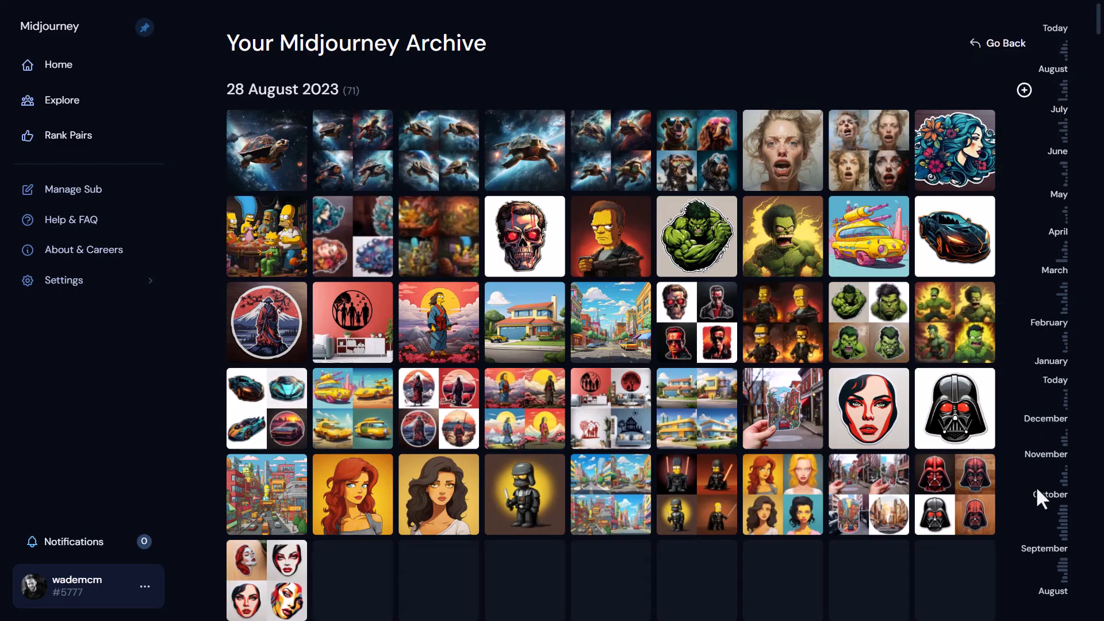
click(1065, 579)
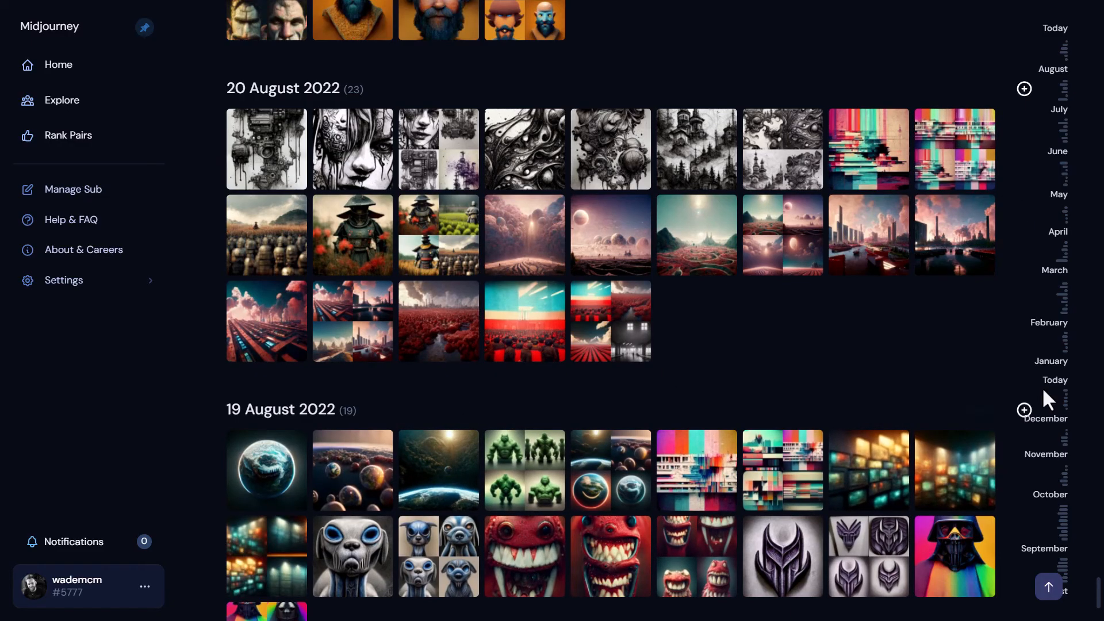
click(1064, 173)
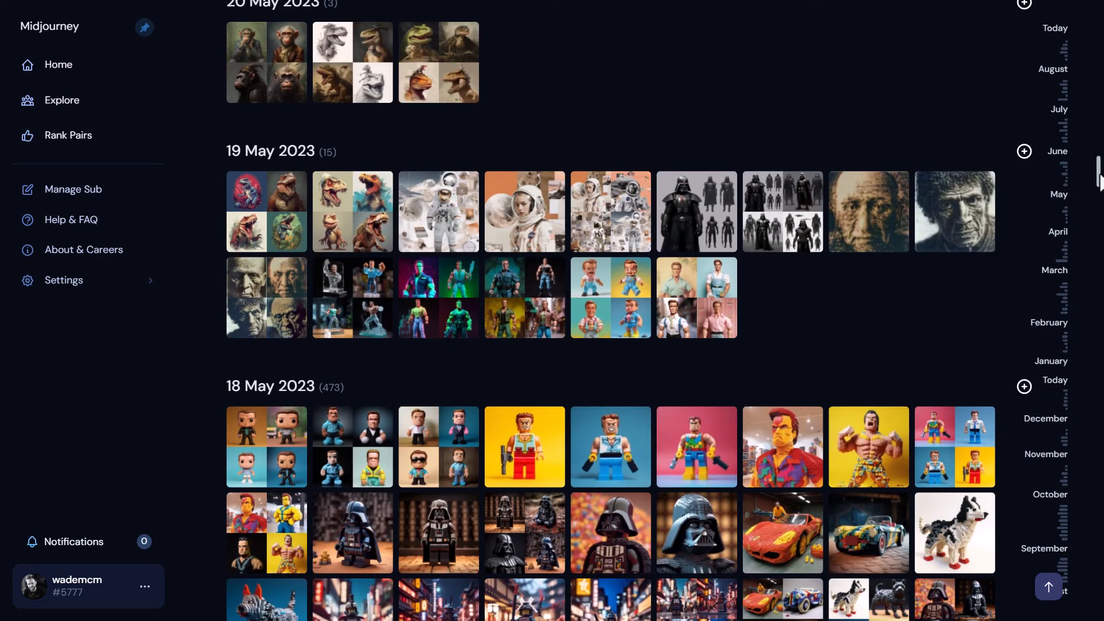
drag(1101, 182, 1101, 125)
drag(1101, 36, 1100, 23)
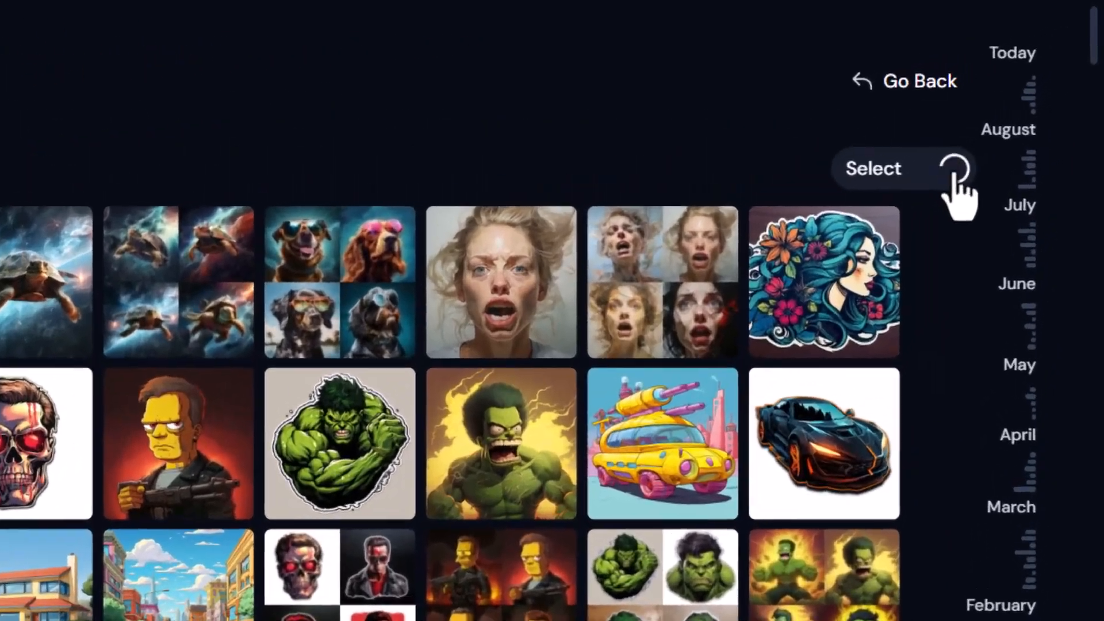
- Select every archived image from 28 August, 25 August and 23 August 2023 for download
click(955, 171)
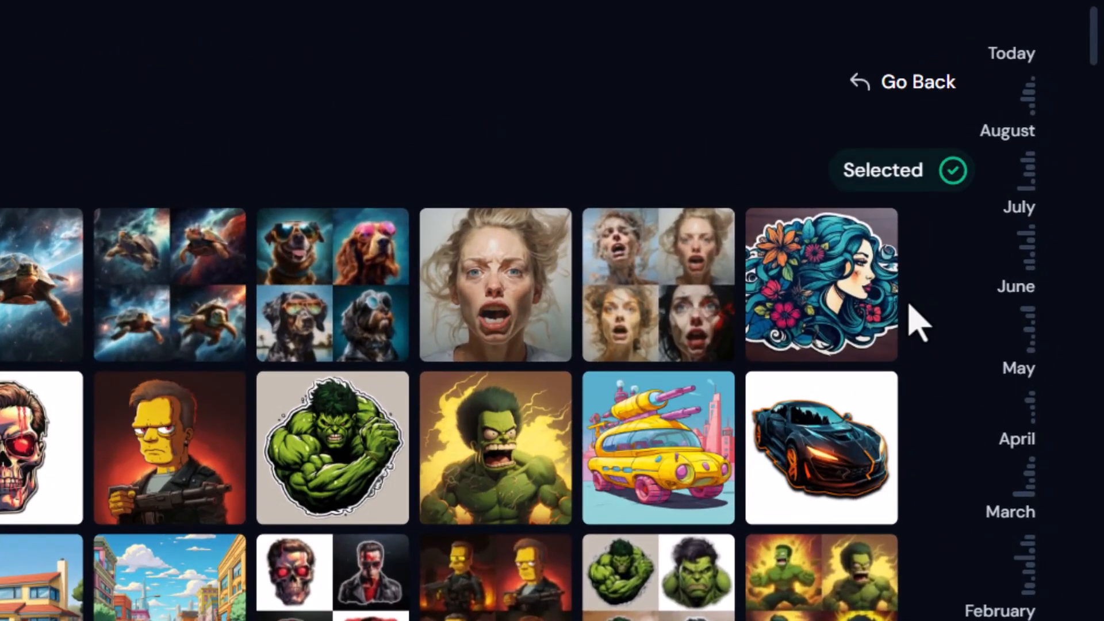
scroll(917, 325, down, 15)
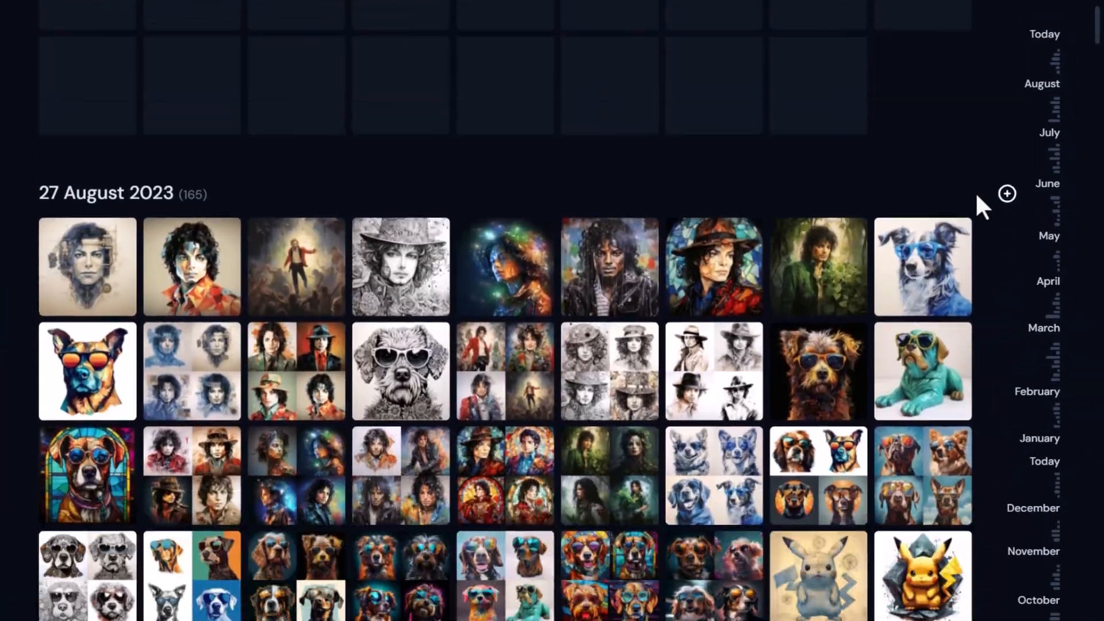
scroll(977, 204, down, 15)
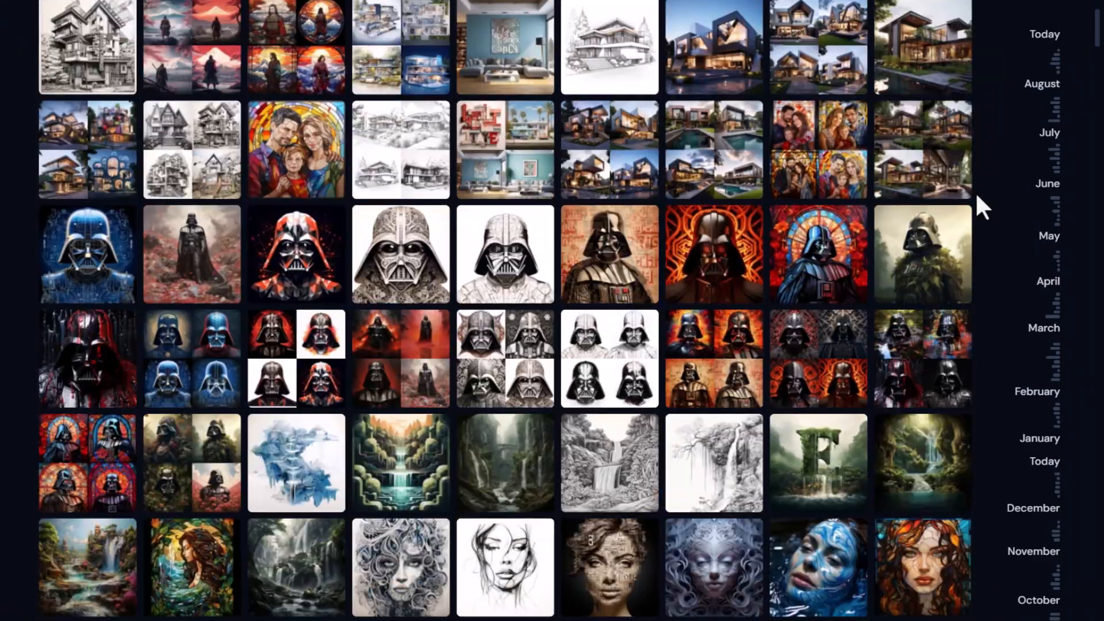
scroll(978, 204, down, 15)
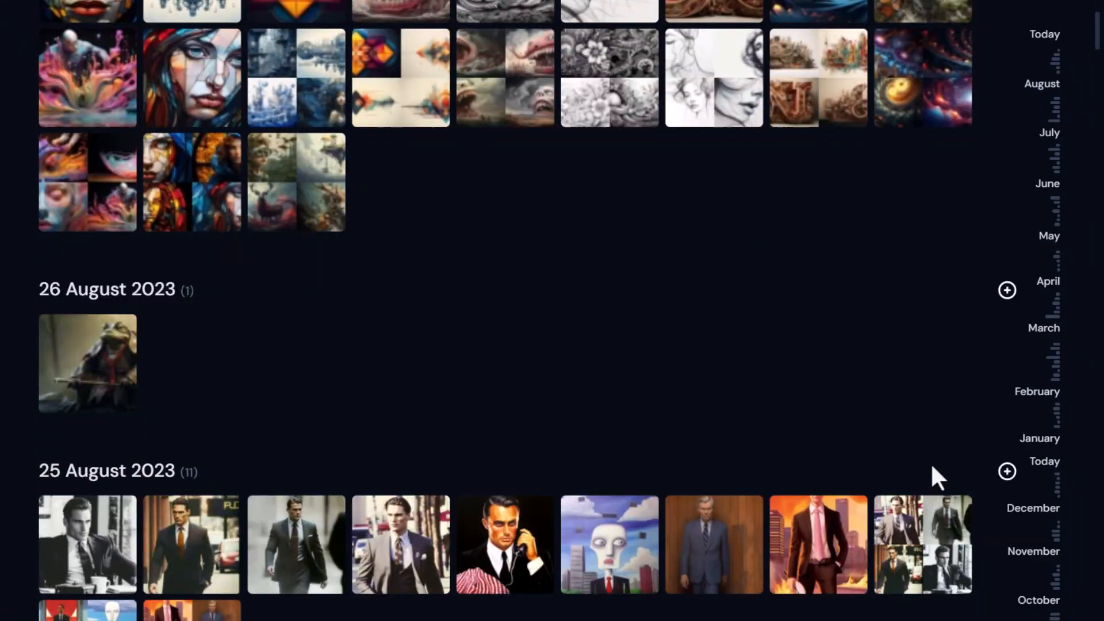
click(1006, 470)
scroll(917, 445, down, 5)
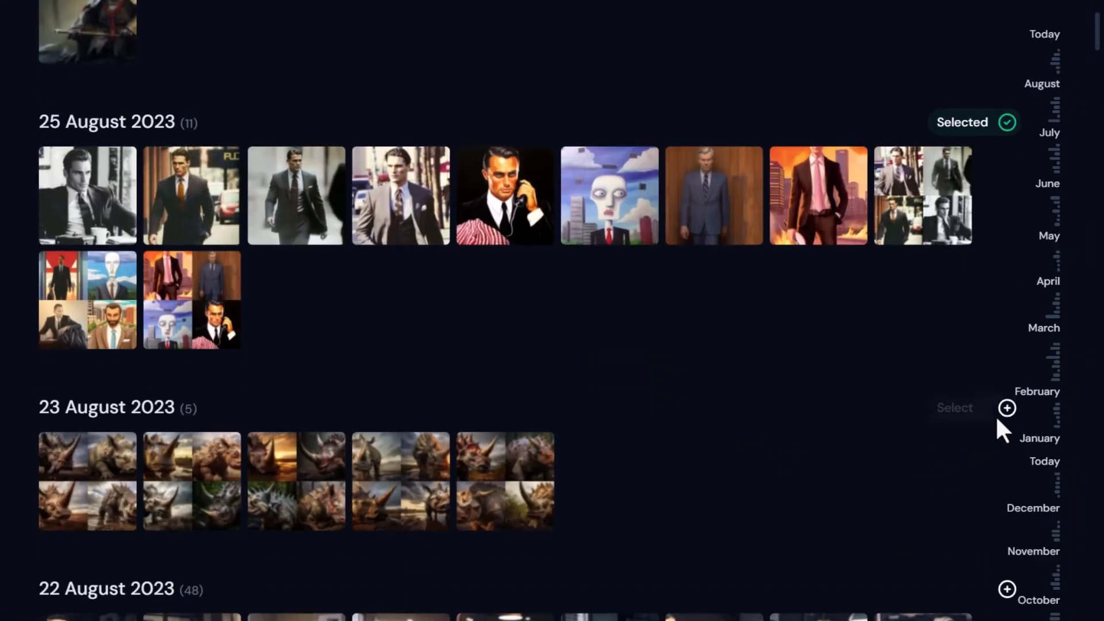
click(1003, 414)
scroll(912, 542, down, 2)
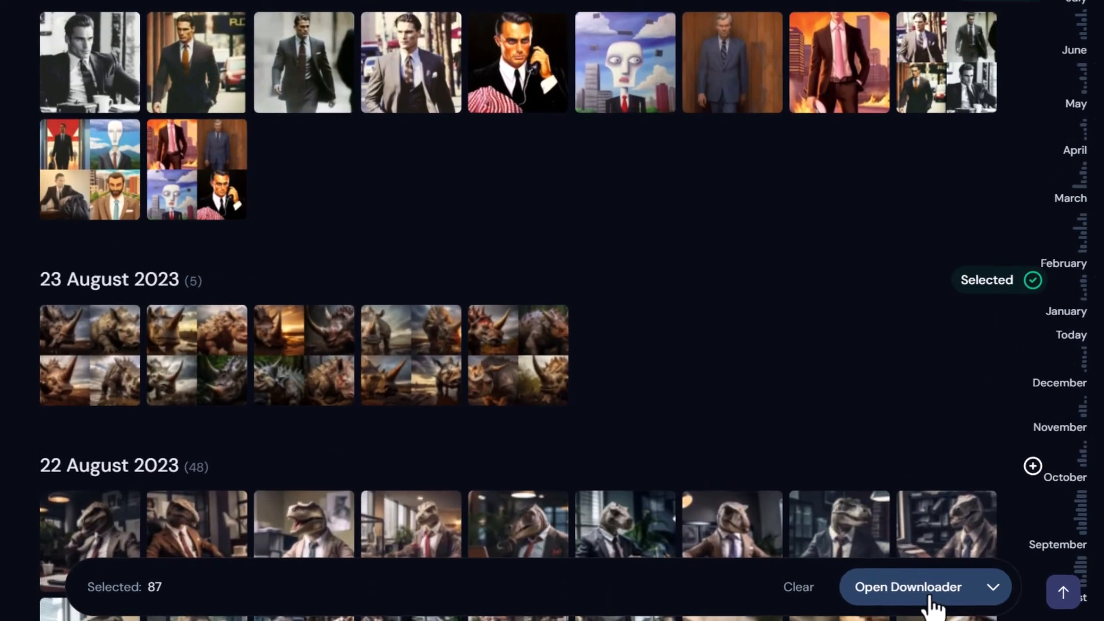
- Review the downloader's batch size and the zip options for the three selected dates, closing it without downloading
click(897, 576)
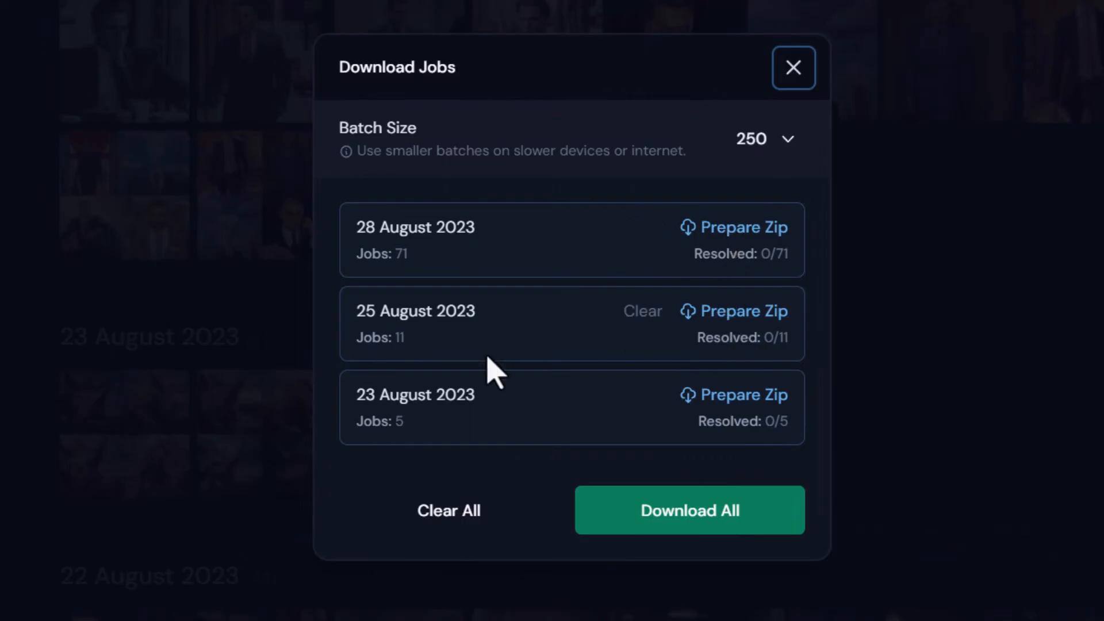
click(397, 255)
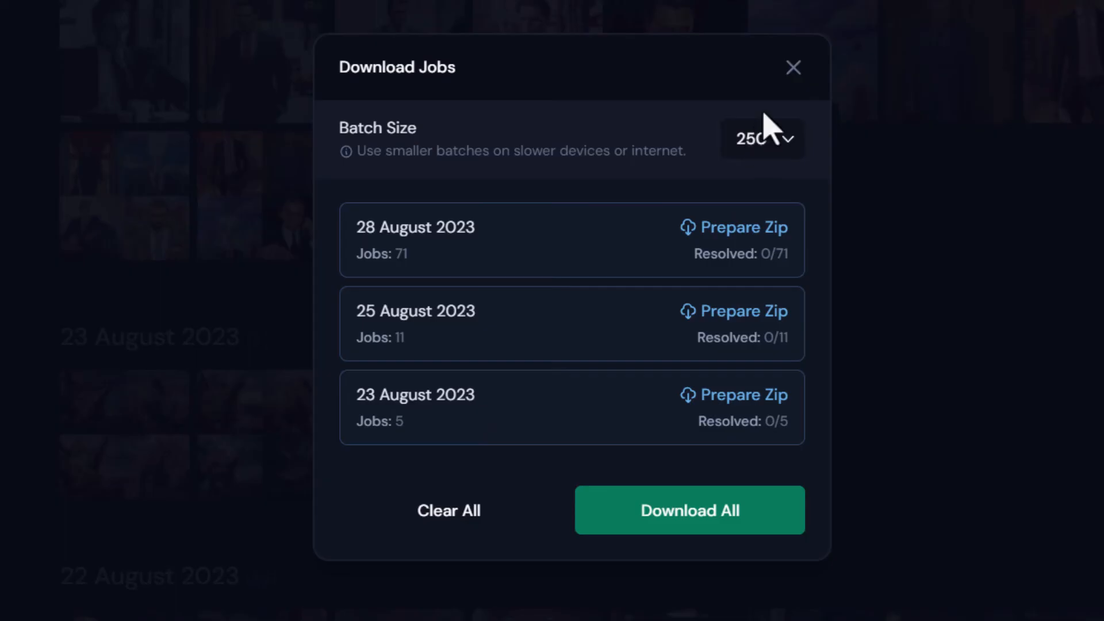
click(793, 68)
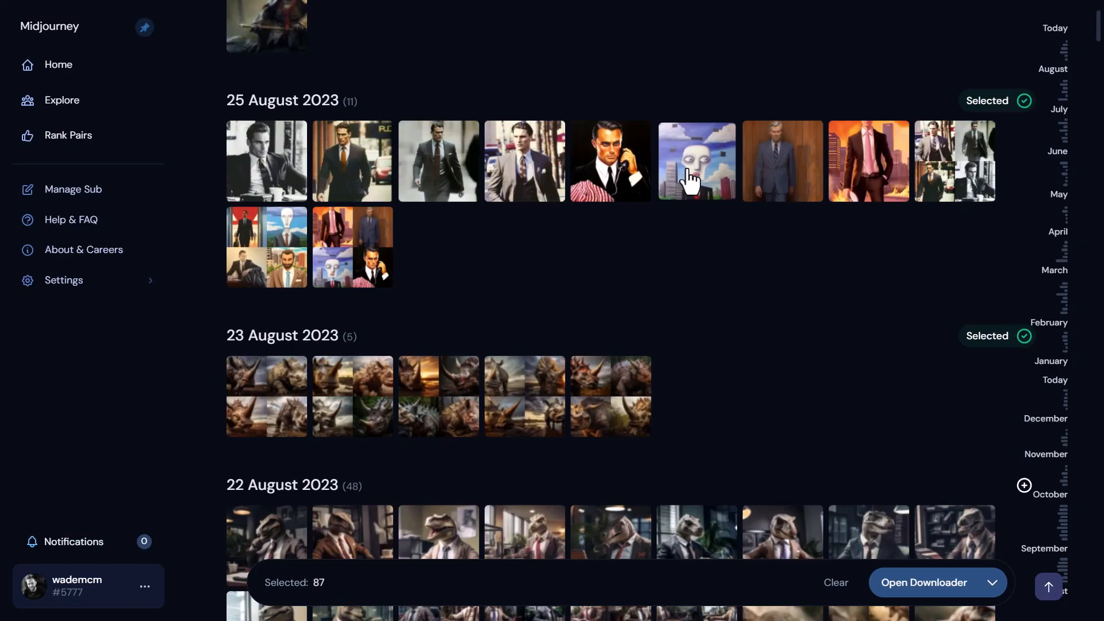
- Leave the archive and show the Community Feed of other creators' images
scroll(541, 359, up, 10)
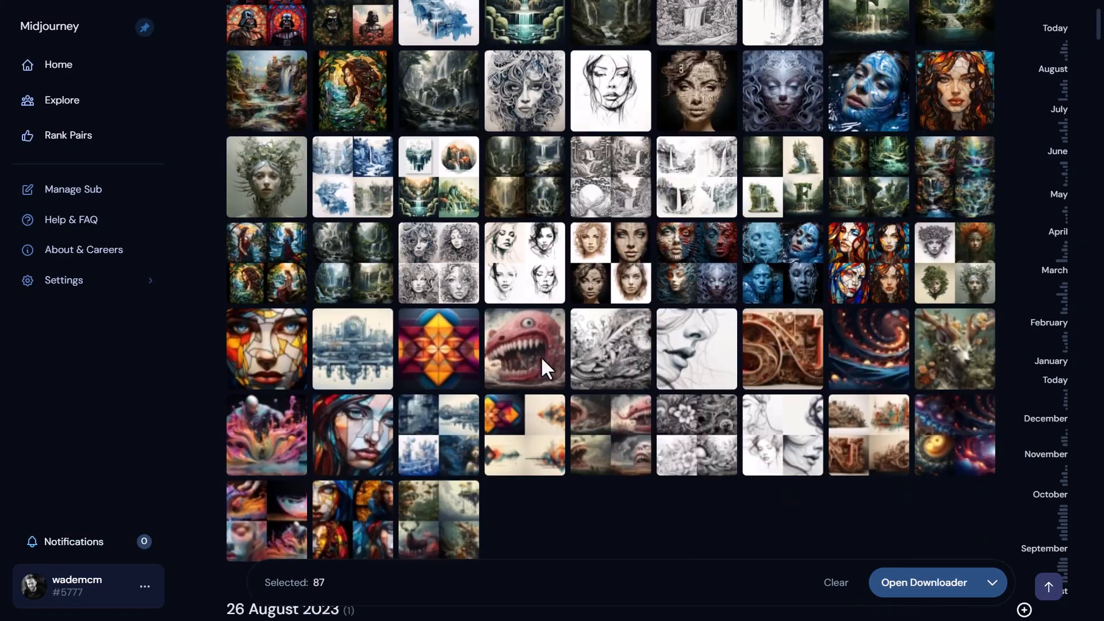
scroll(541, 356, up, 15)
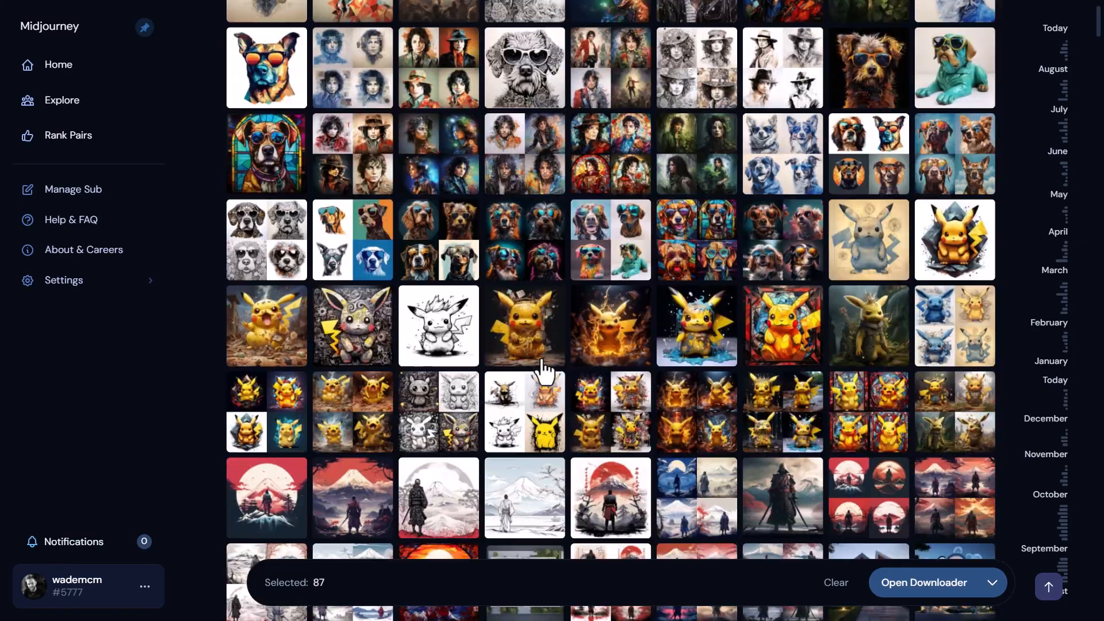
scroll(543, 370, up, 7)
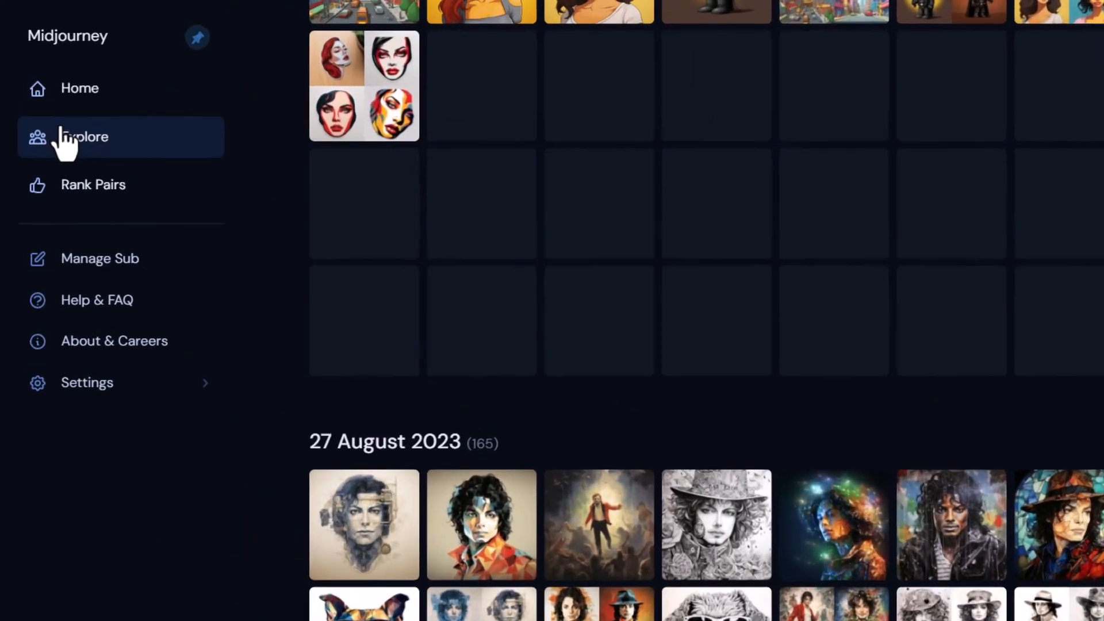
scroll(402, 344, up, 4)
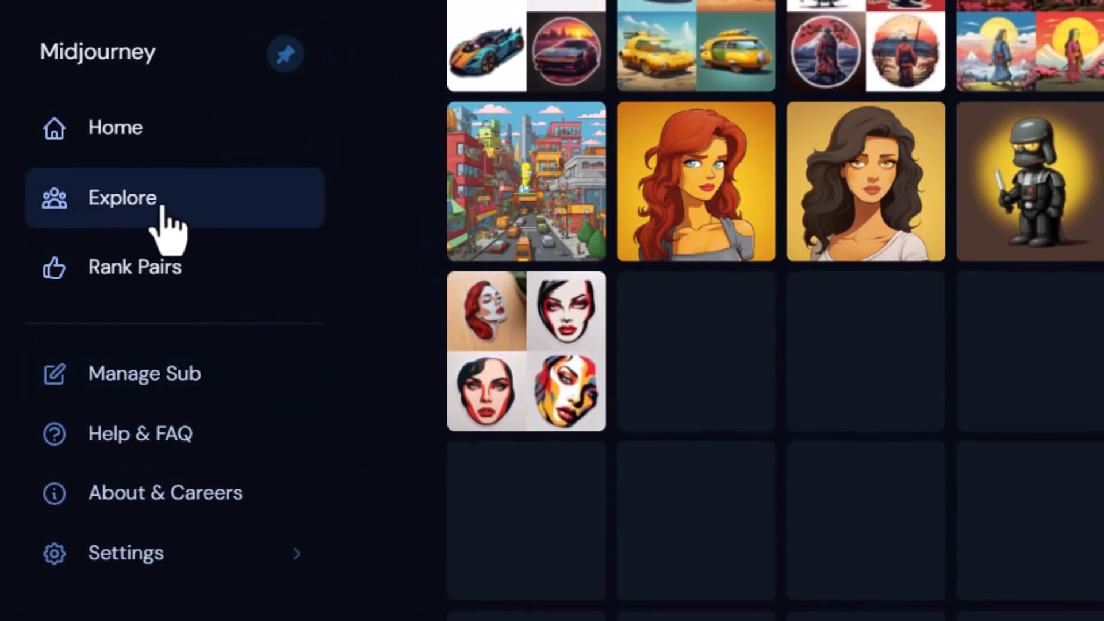
click(146, 199)
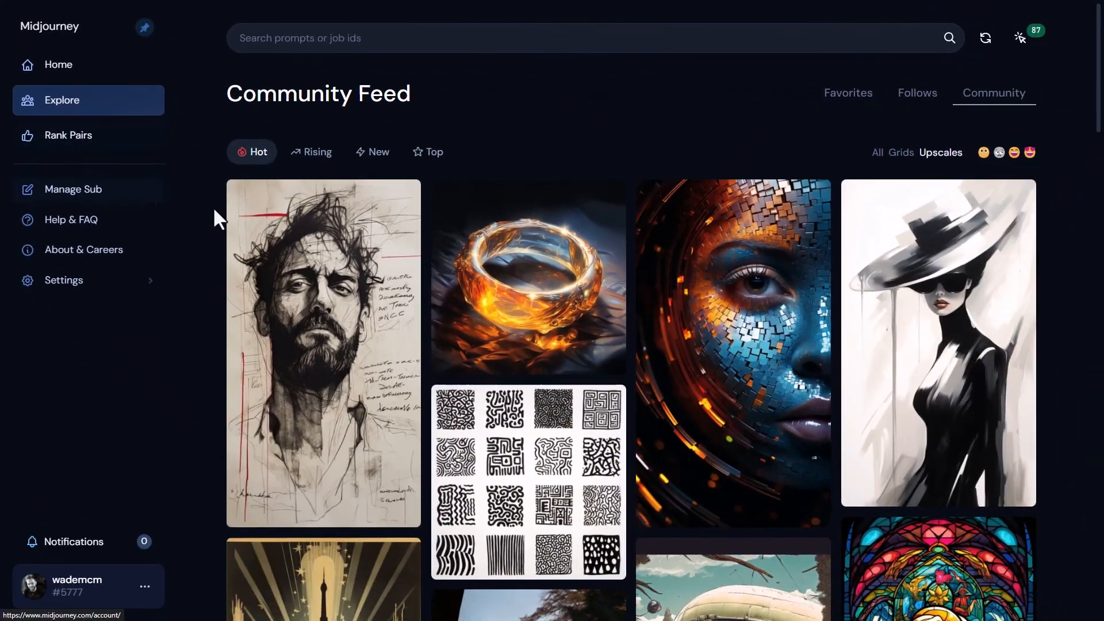
- Browse the hot upscaled images in the Community Feed, reading the prompts of the Victorian house and the time machine
mouse_move(752, 507)
scroll(381, 256, down, 3)
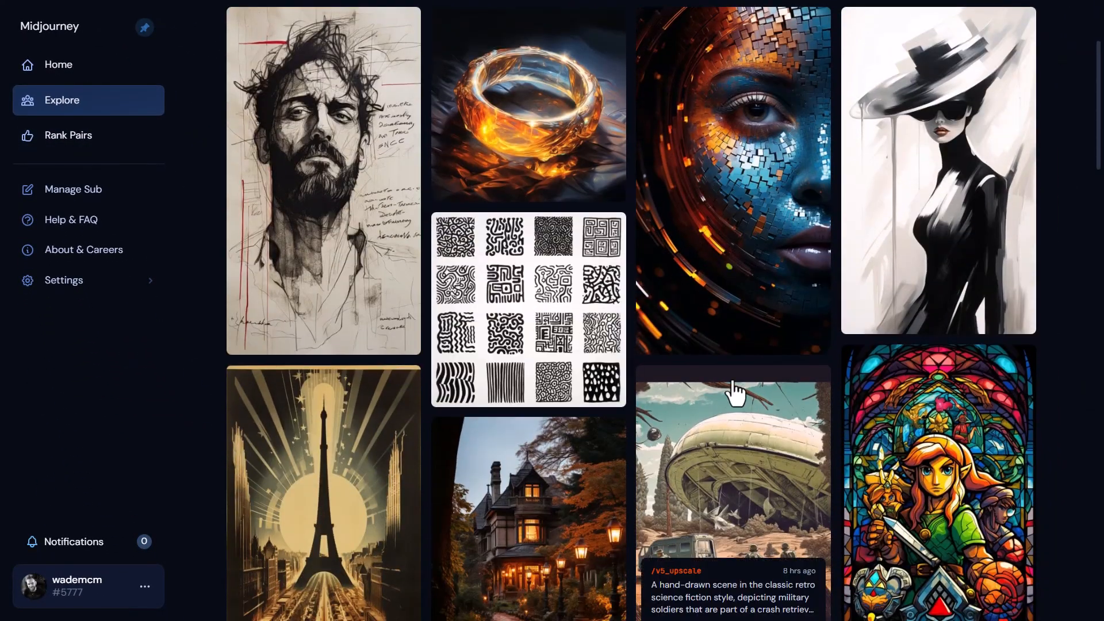
scroll(733, 380, down, 3)
scroll(566, 352, down, 3)
mouse_move(537, 160)
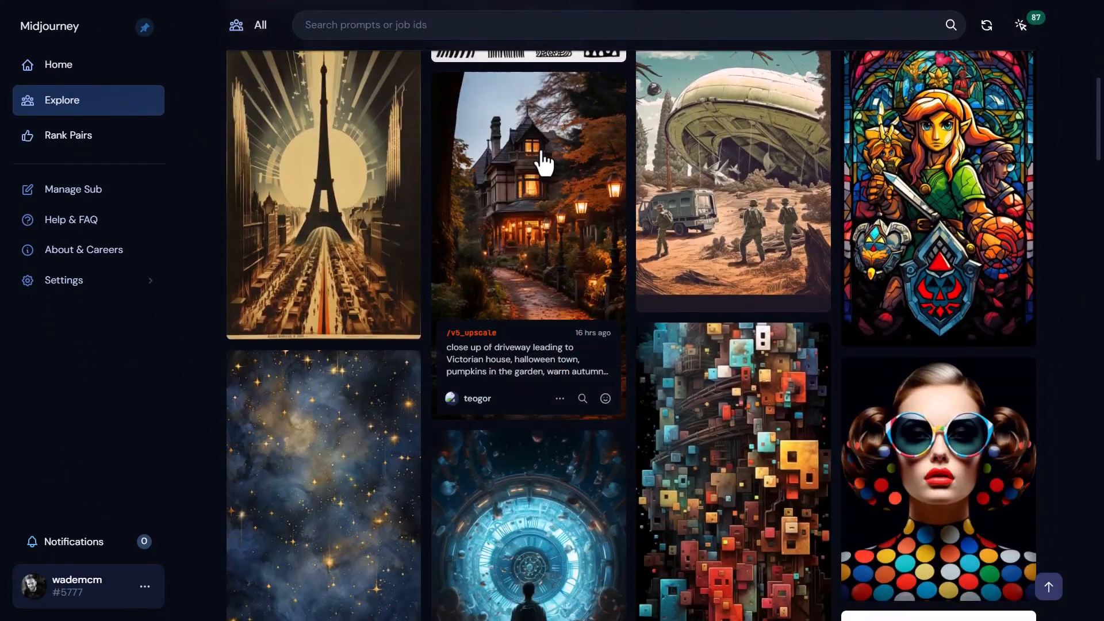
scroll(609, 230, down, 2)
scroll(609, 246, down, 3)
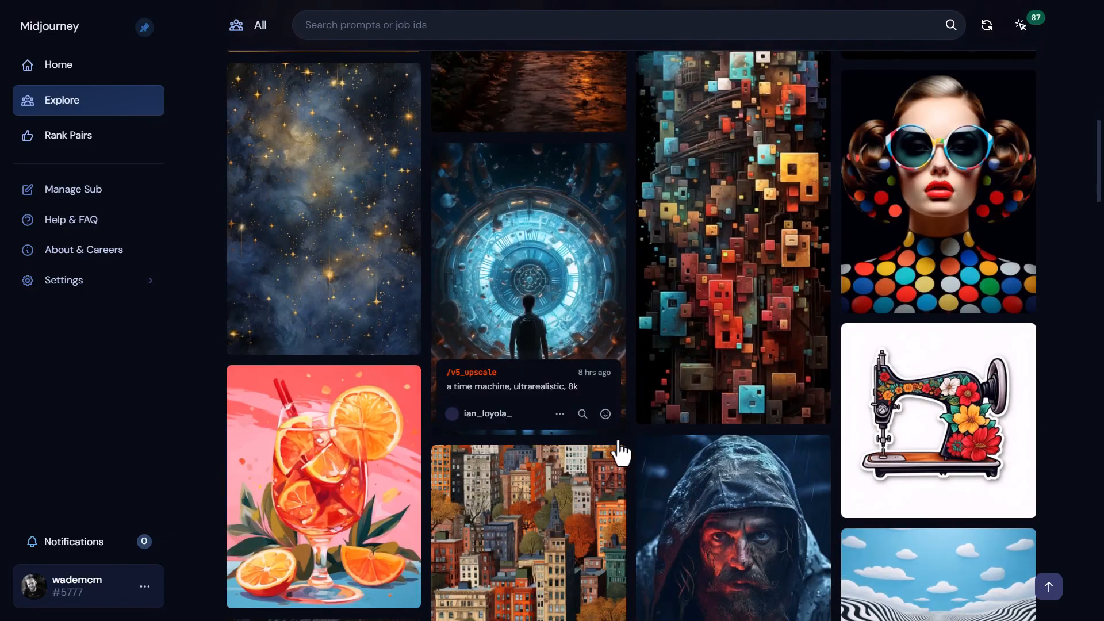
scroll(615, 443, down, 4)
mouse_move(556, 362)
scroll(559, 354, down, 3)
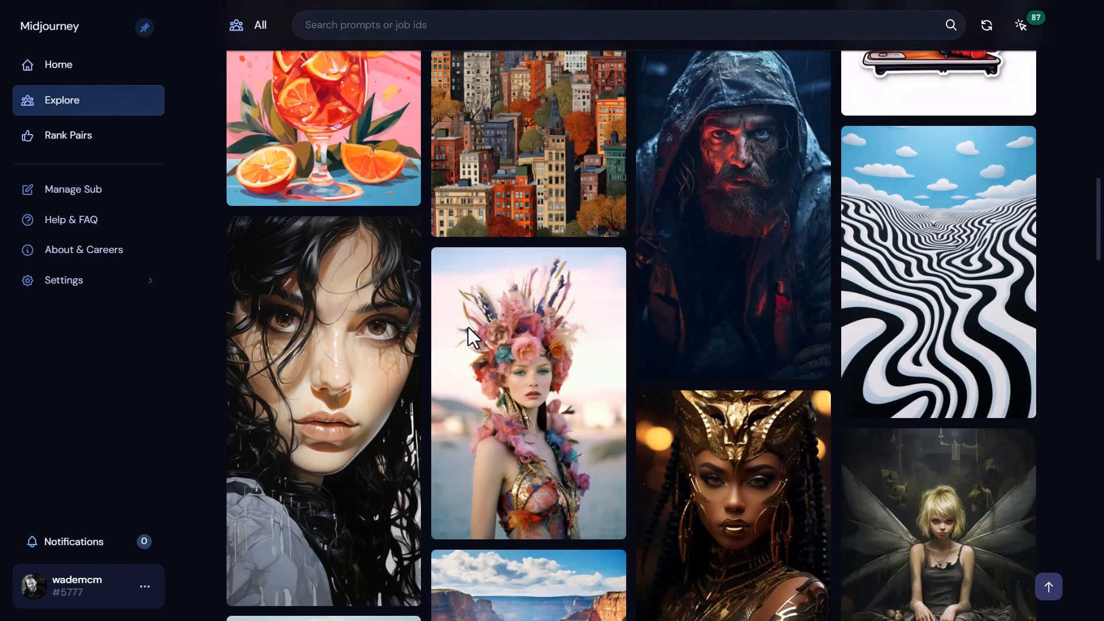
- View the portrait of the woman with wet black hair enlarged, display the copy options for its prompt, and close it
mouse_move(310, 325)
click(293, 278)
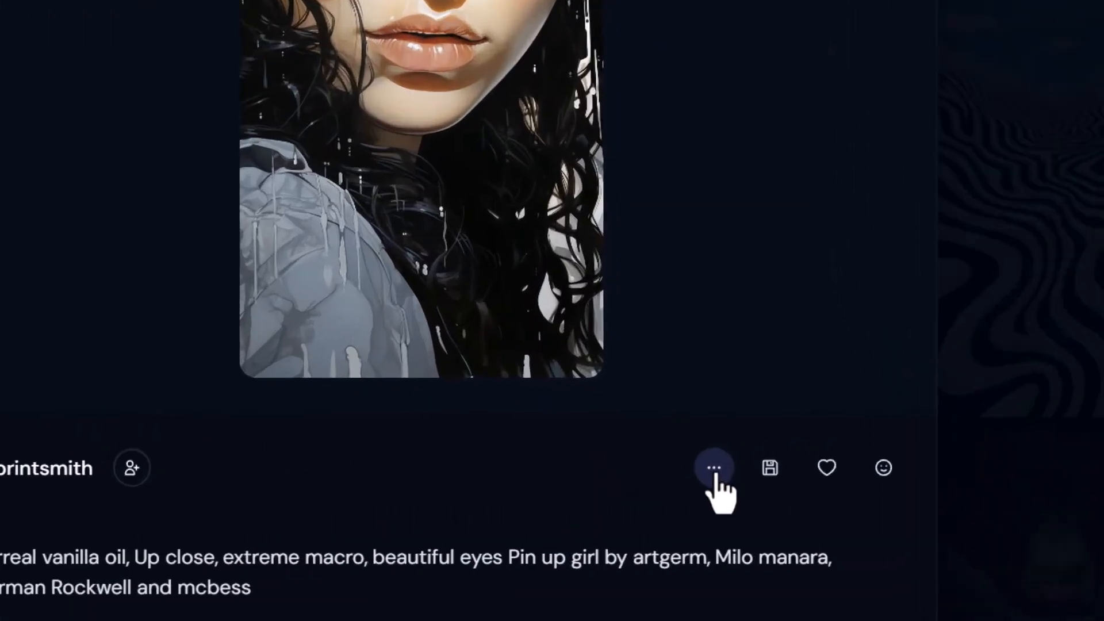
click(698, 489)
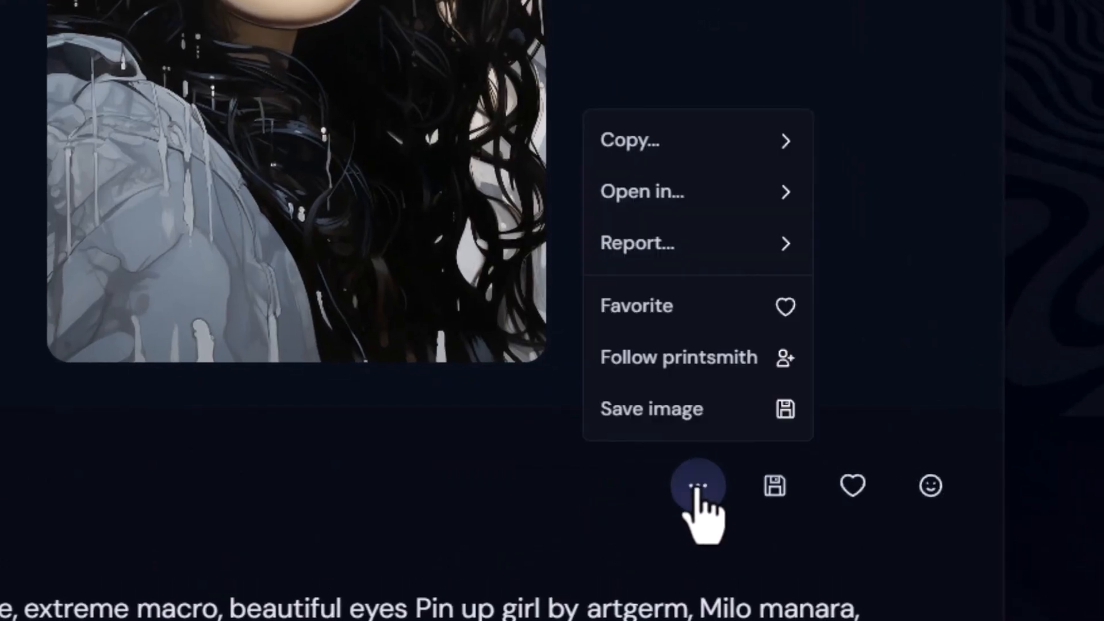
mouse_move(690, 160)
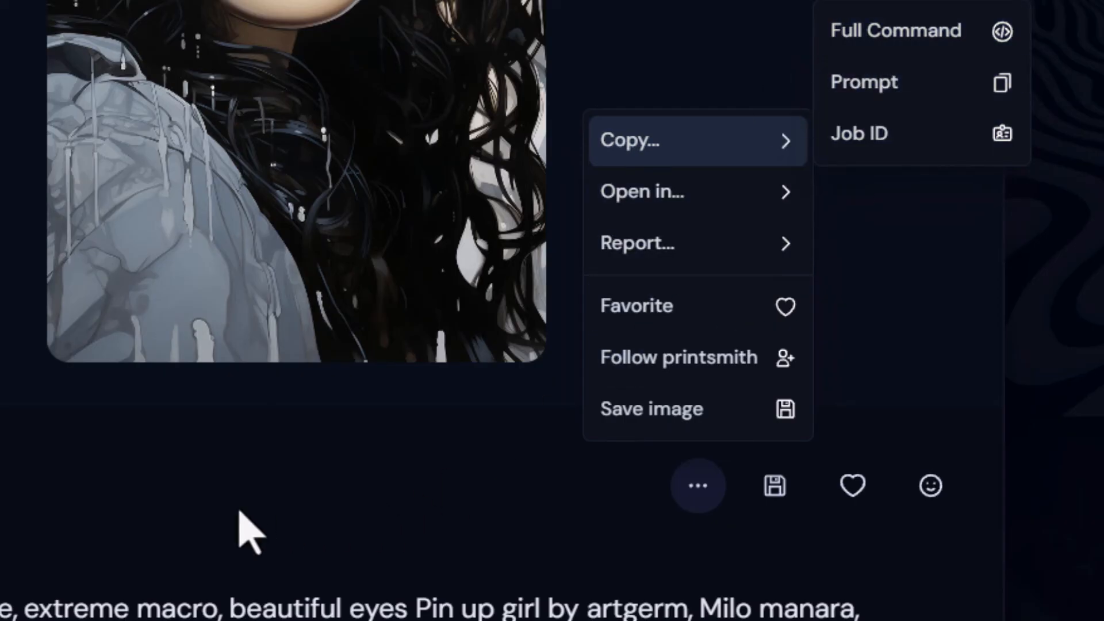
click(251, 546)
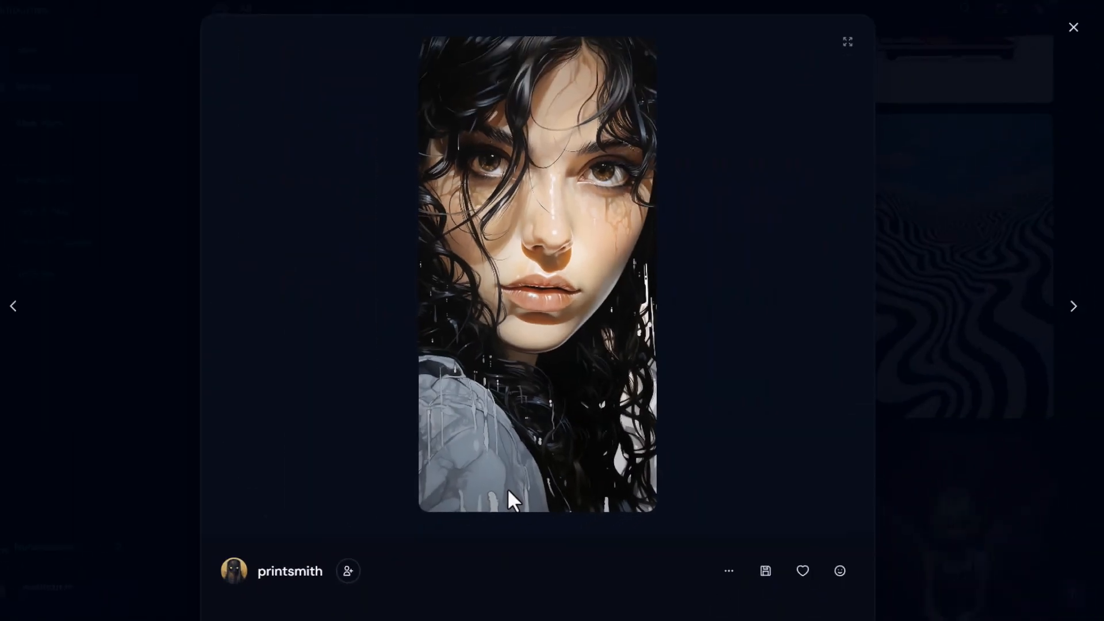
click(912, 62)
- Continue through the Community Feed for inspiration, examining the prompts of the burning ship and the abstract clock painting
scroll(851, 230, down, 5)
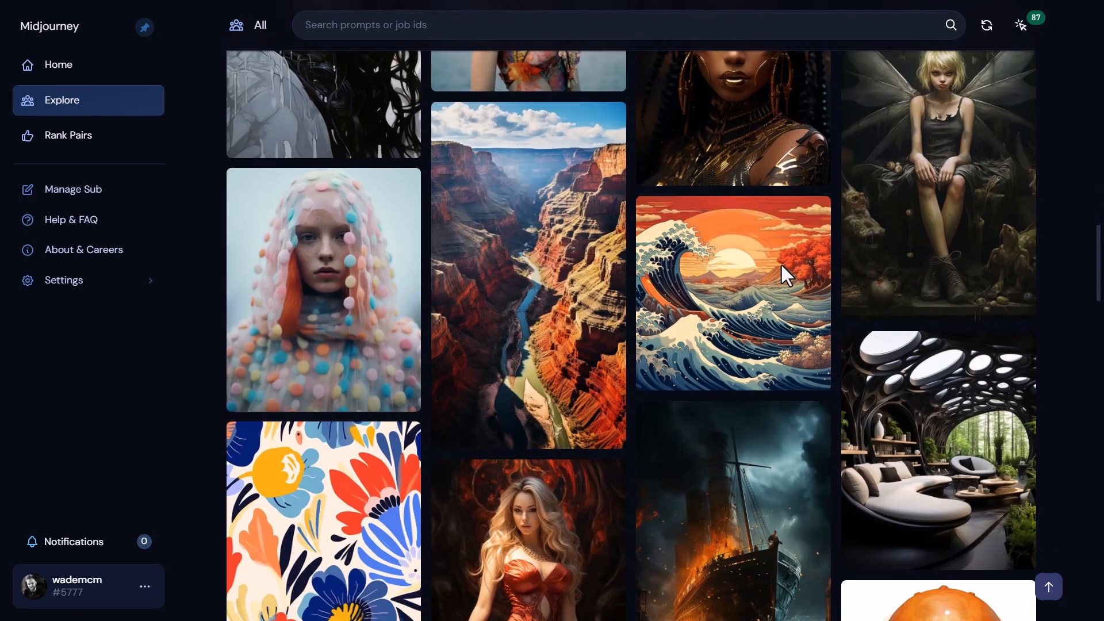
scroll(779, 263, down, 4)
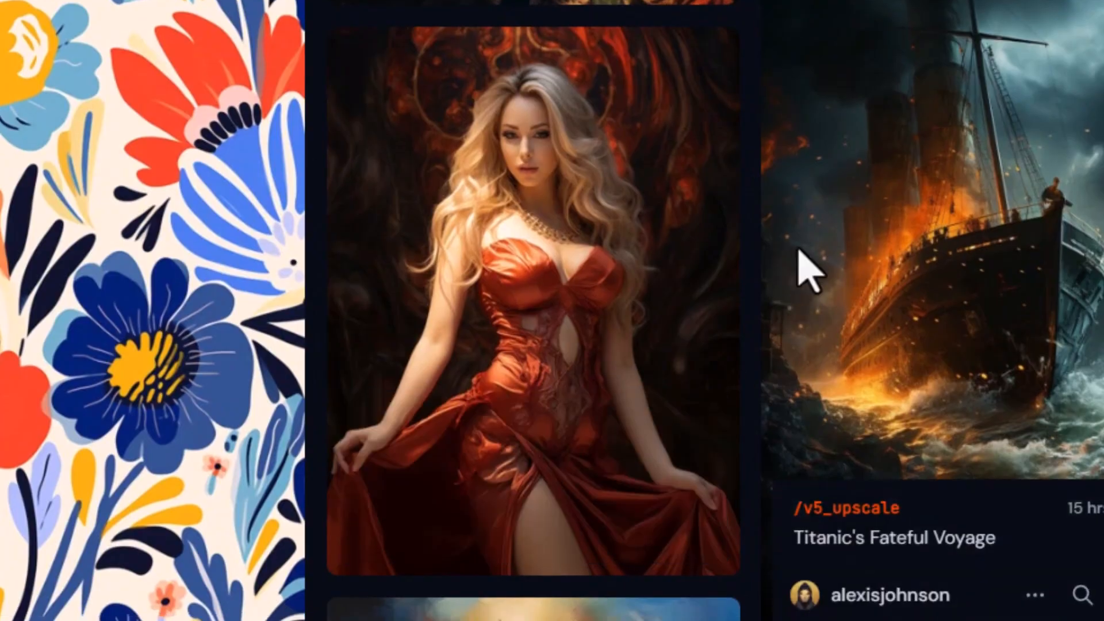
scroll(801, 269, down, 10)
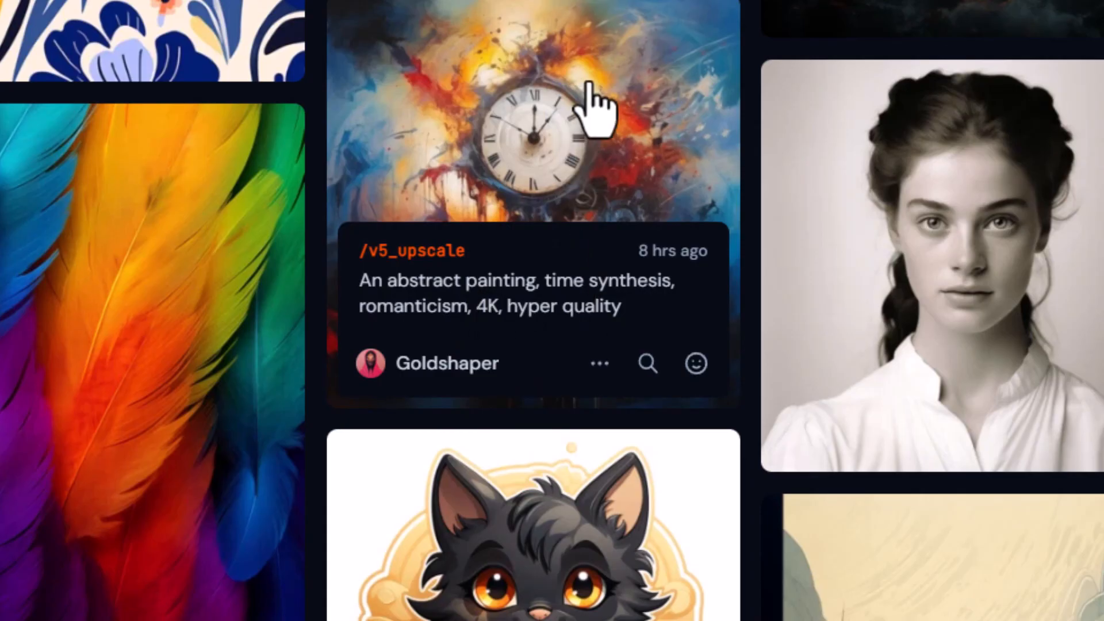
scroll(467, 152, down, 5)
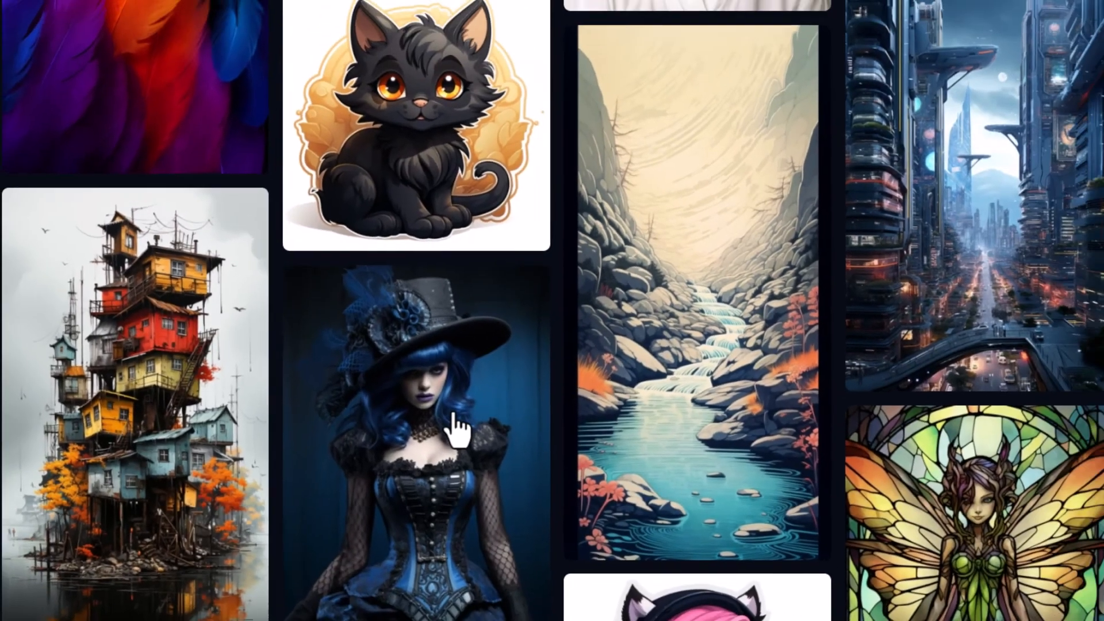